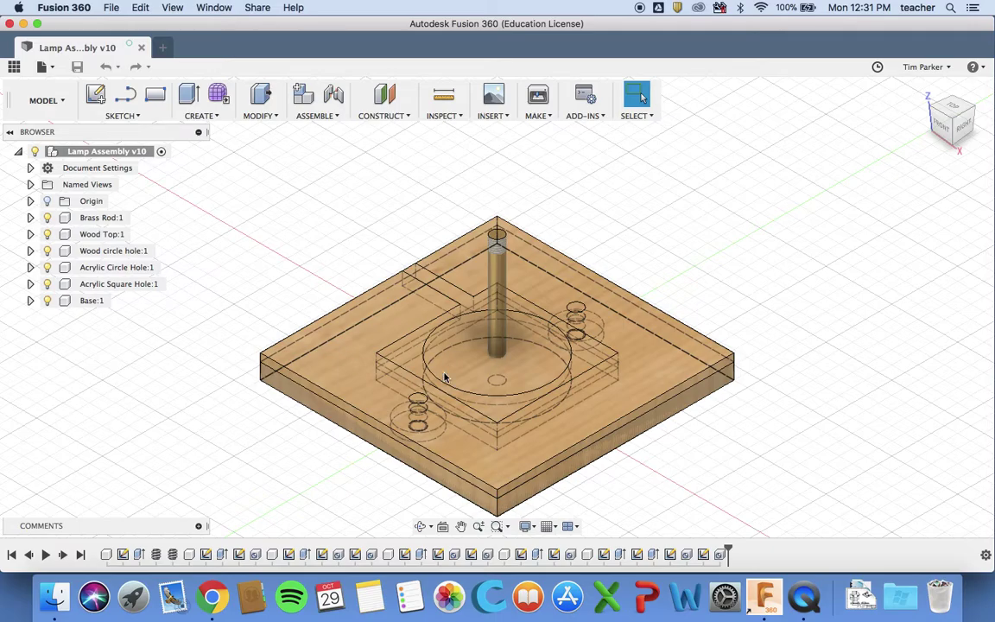
Copy the Acrylic Circle Hole component and move the copy about 105 mm along negative Y, clear of the assembly
left_click(87, 268)
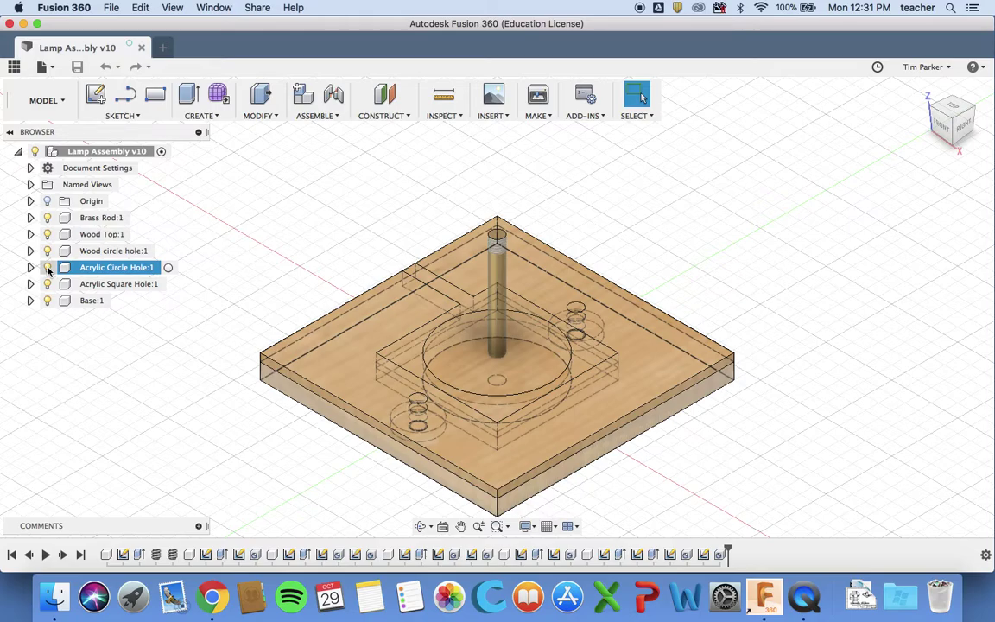
left_click(126, 356)
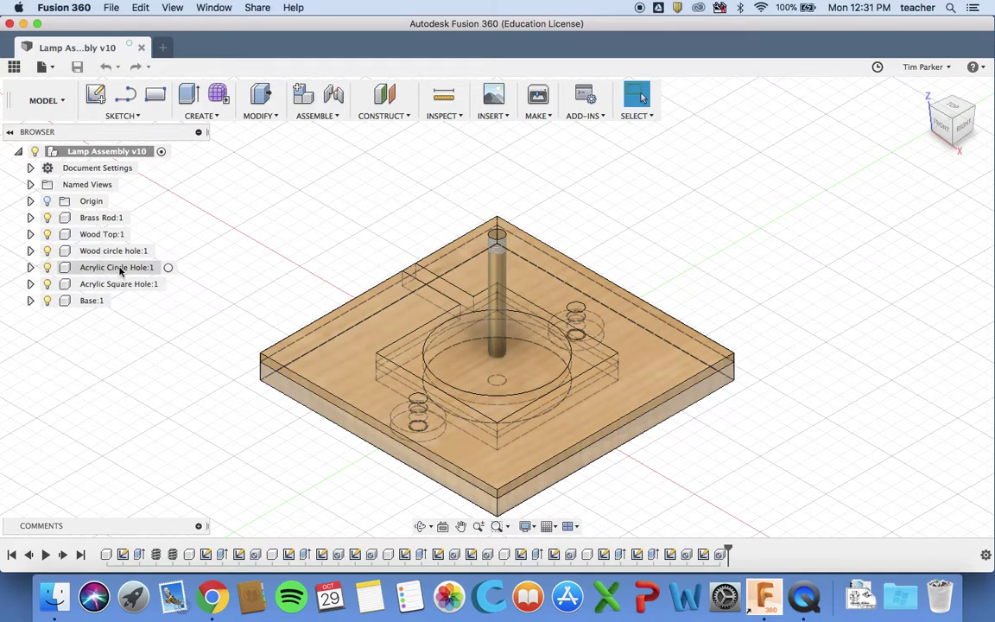
right_click(121, 270)
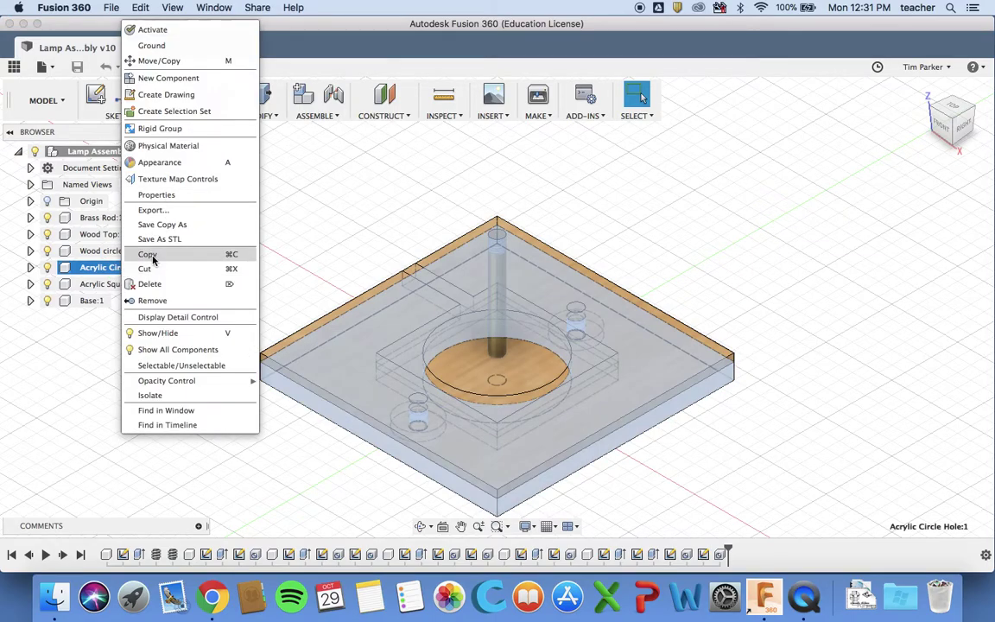
left_click(159, 61)
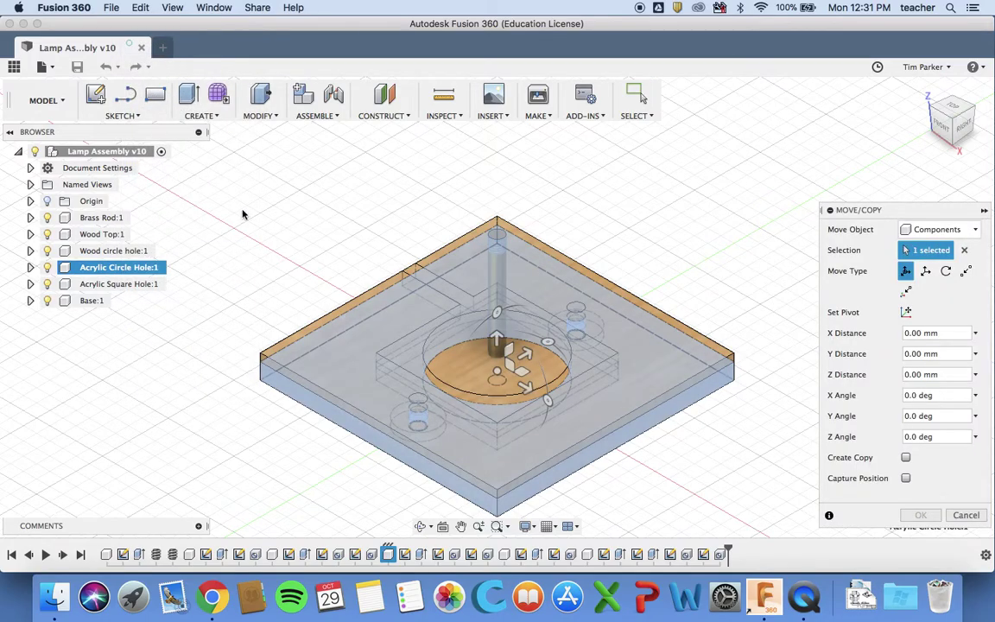
left_click(905, 458)
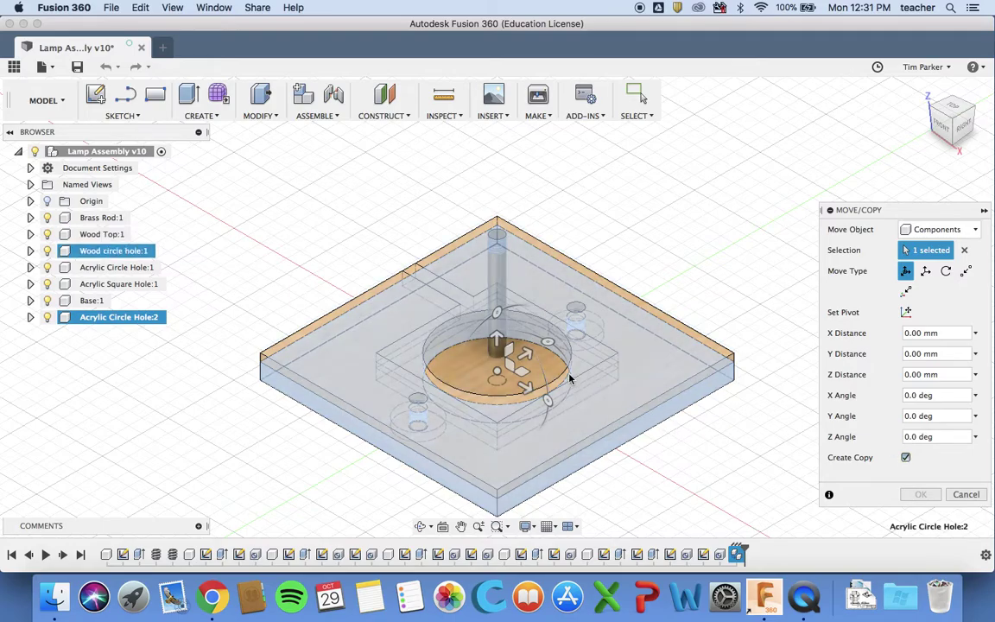
left_click_drag(525, 353, 236, 496)
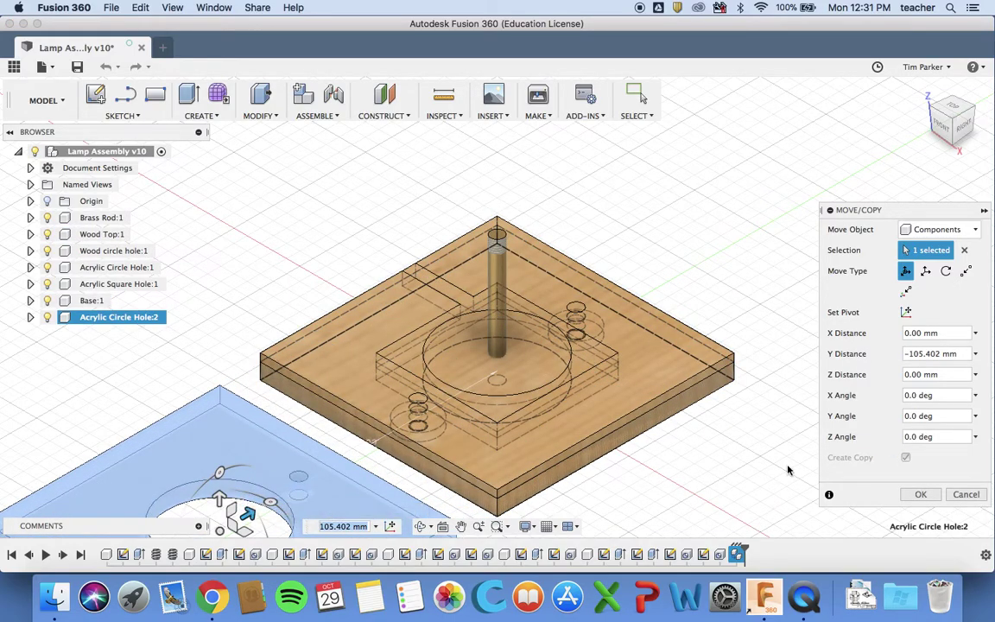
left_click(919, 495)
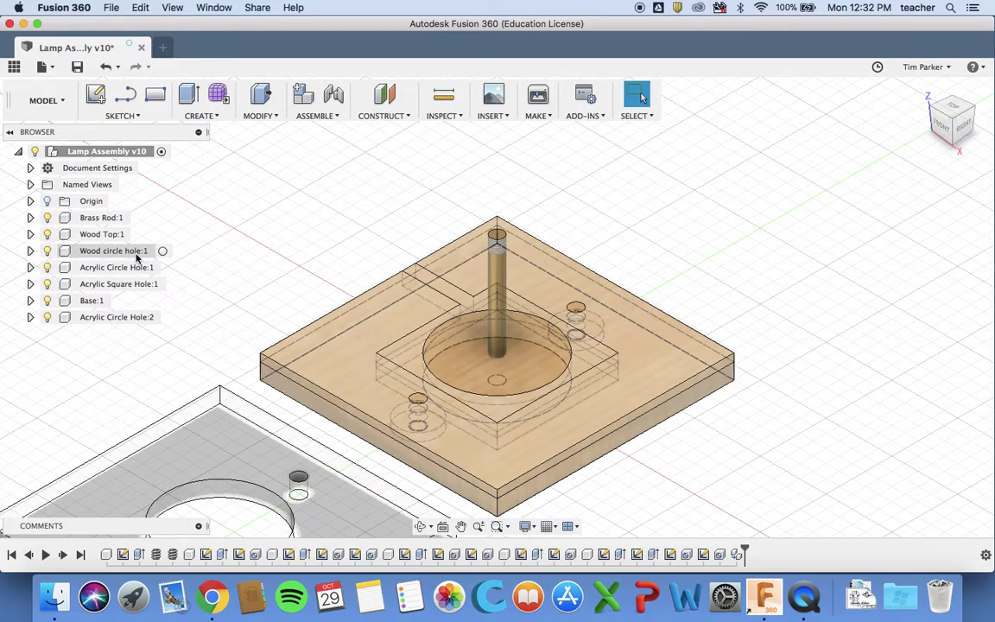
Copy the Wood circle hole component and move the copy about 110 mm along negative X
right_click(135, 254)
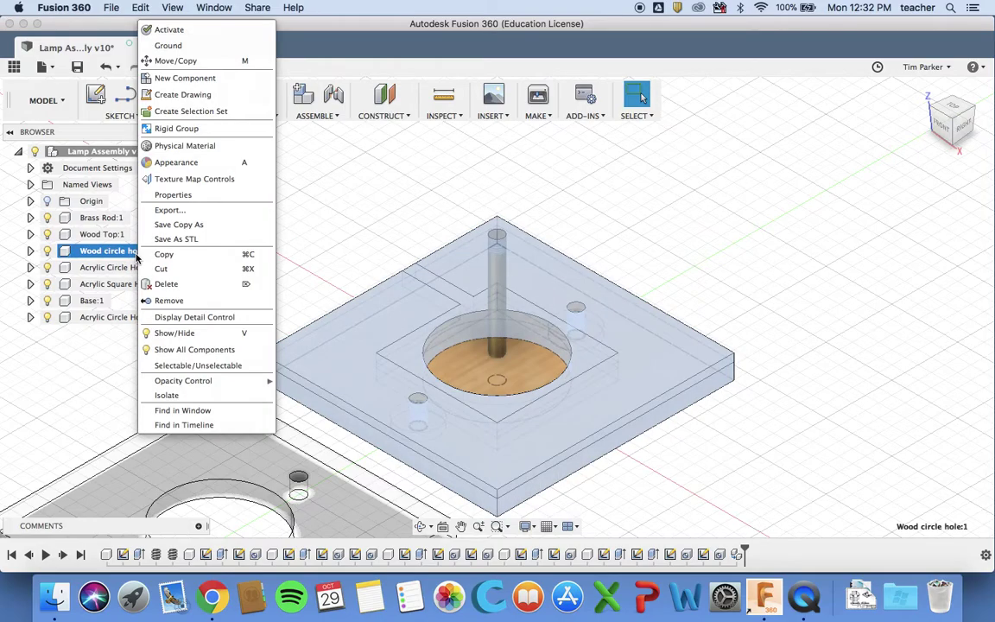
left_click(188, 61)
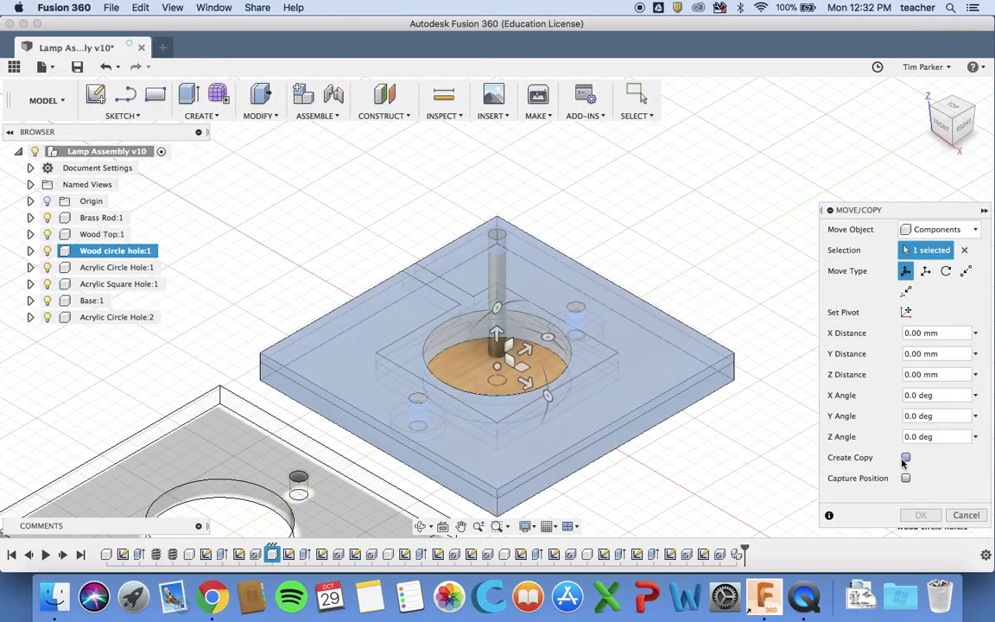
left_click(906, 459)
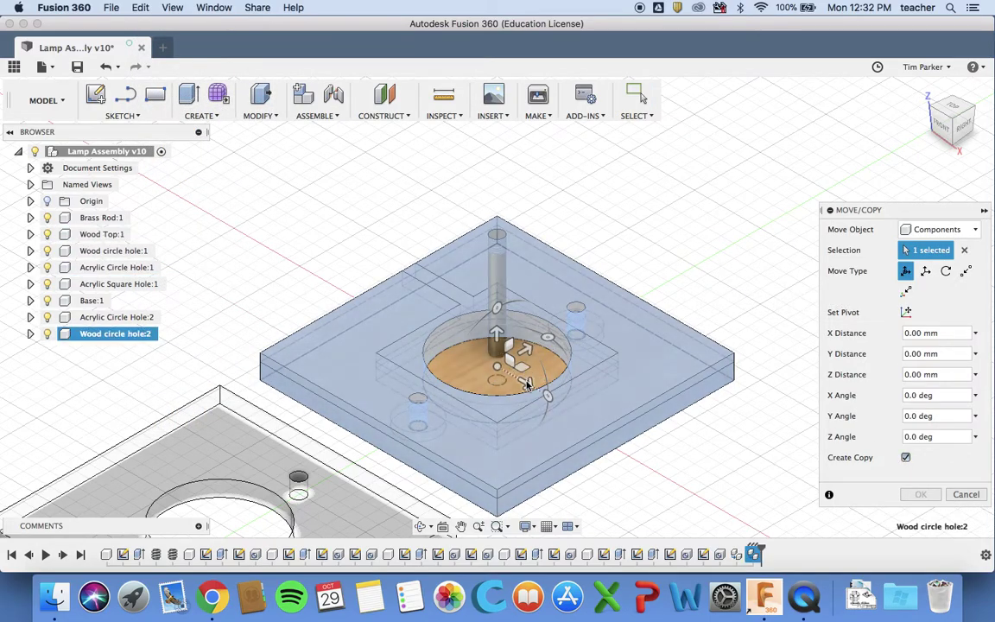
left_click_drag(528, 384, 235, 216)
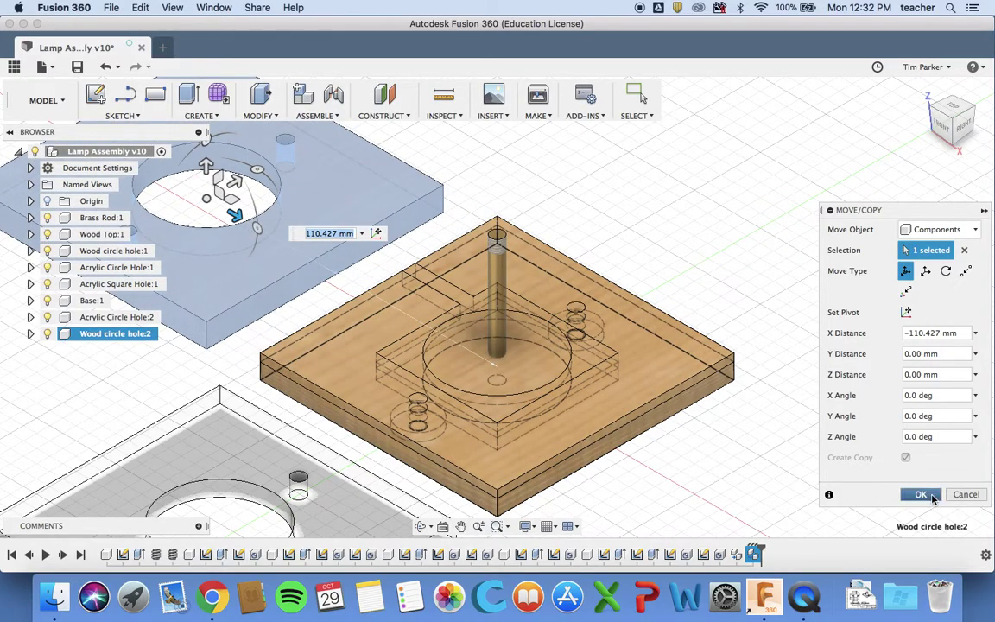
left_click(922, 495)
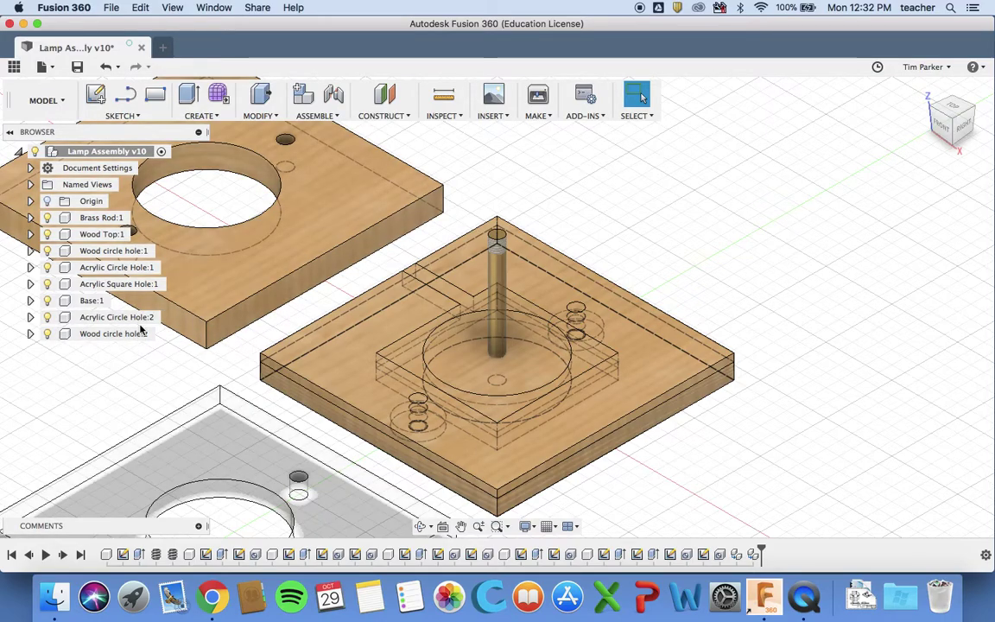
Copy the Brass Rod component and move the copy about 86 mm along positive Y
right_click(108, 222)
left_click(157, 62)
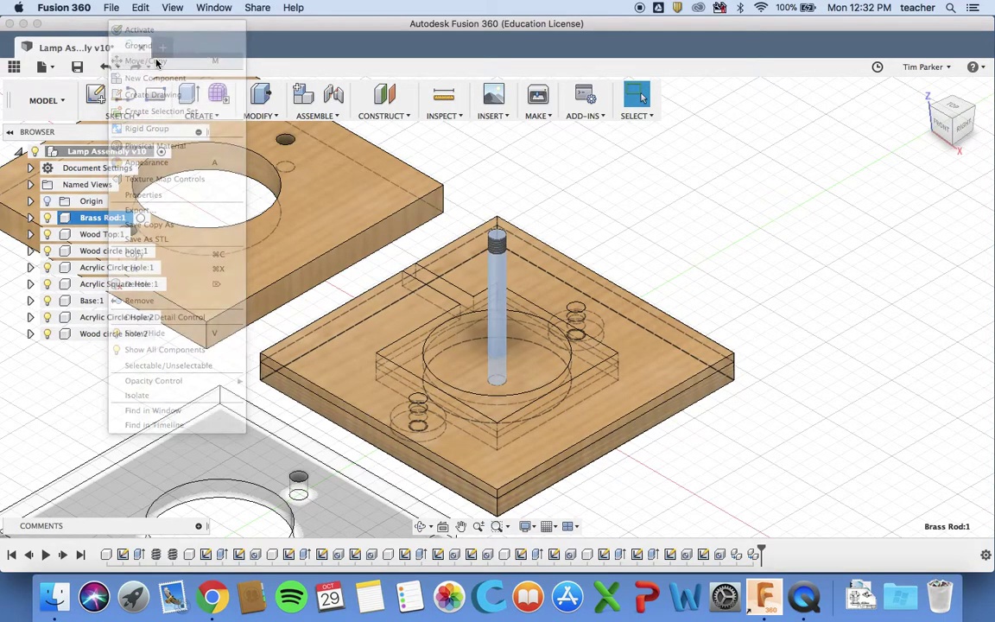
left_click(905, 458)
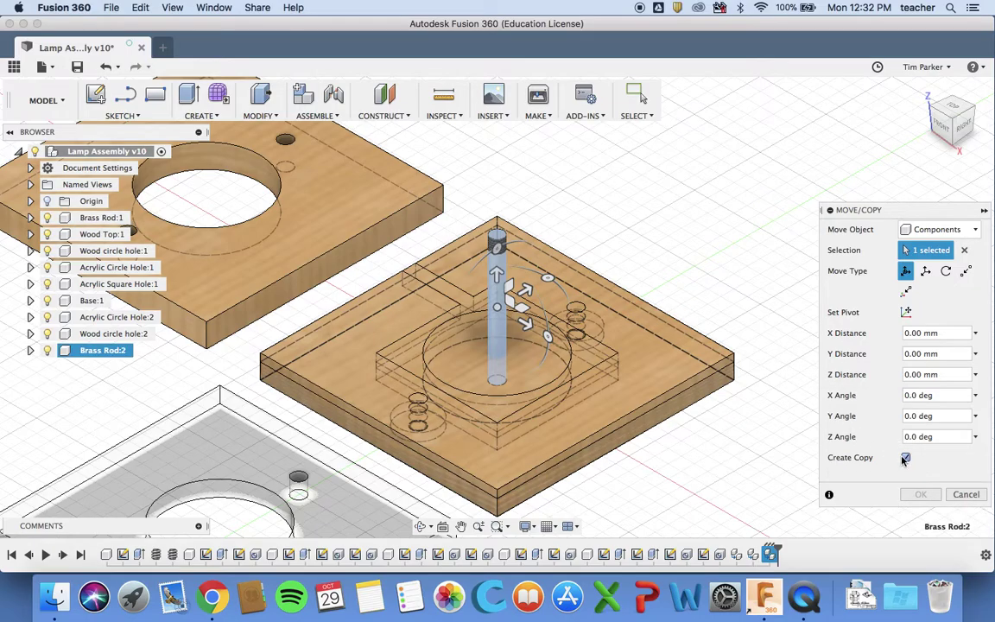
left_click_drag(527, 288, 751, 159)
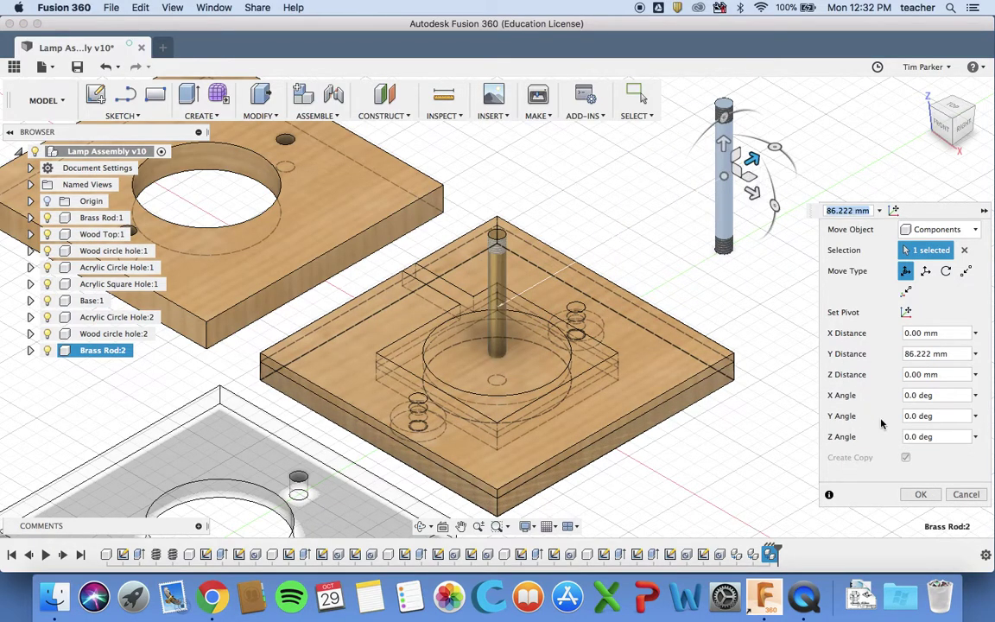
left_click(921, 496)
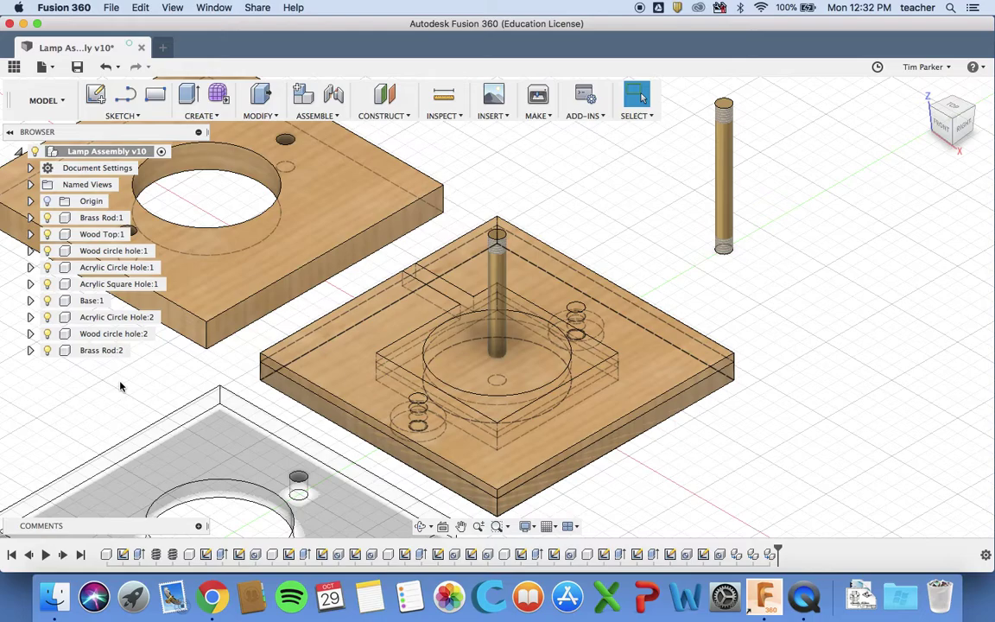
Ground the Wood Top component and hide every other component except the original Brass Rod
right_click(105, 235)
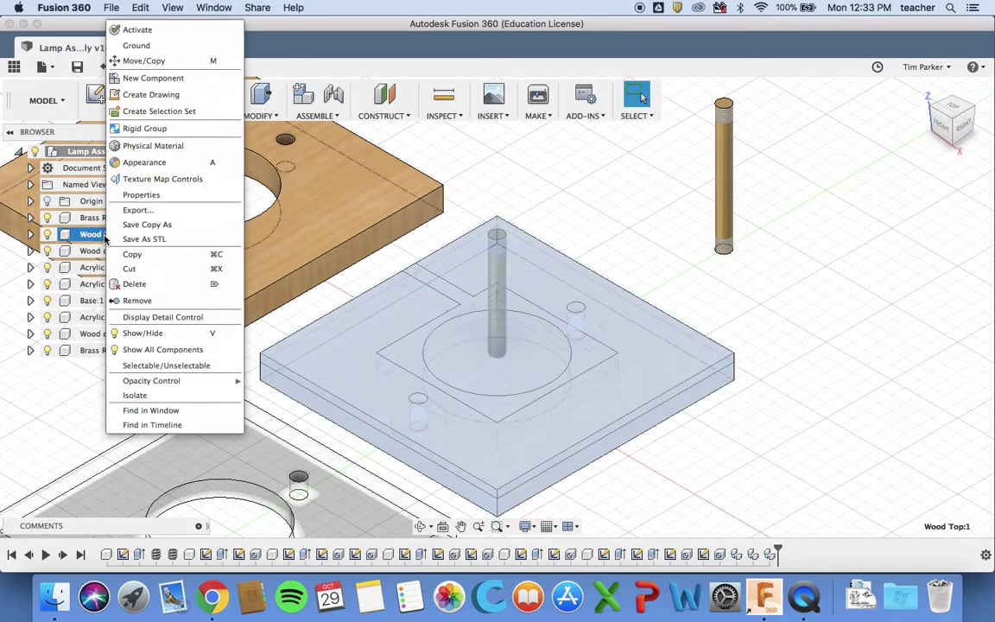
left_click(142, 47)
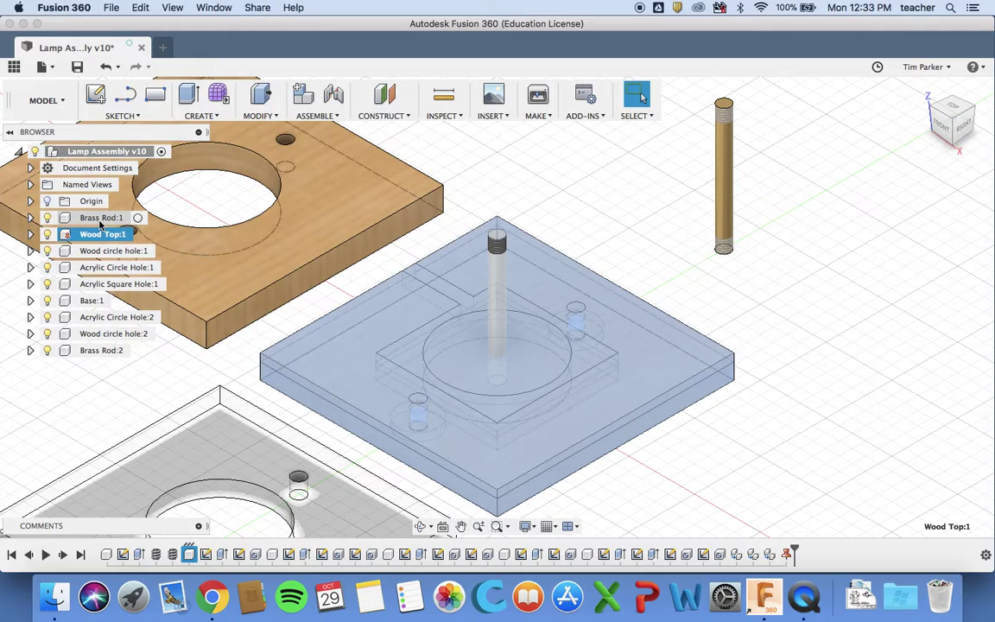
left_click(48, 267)
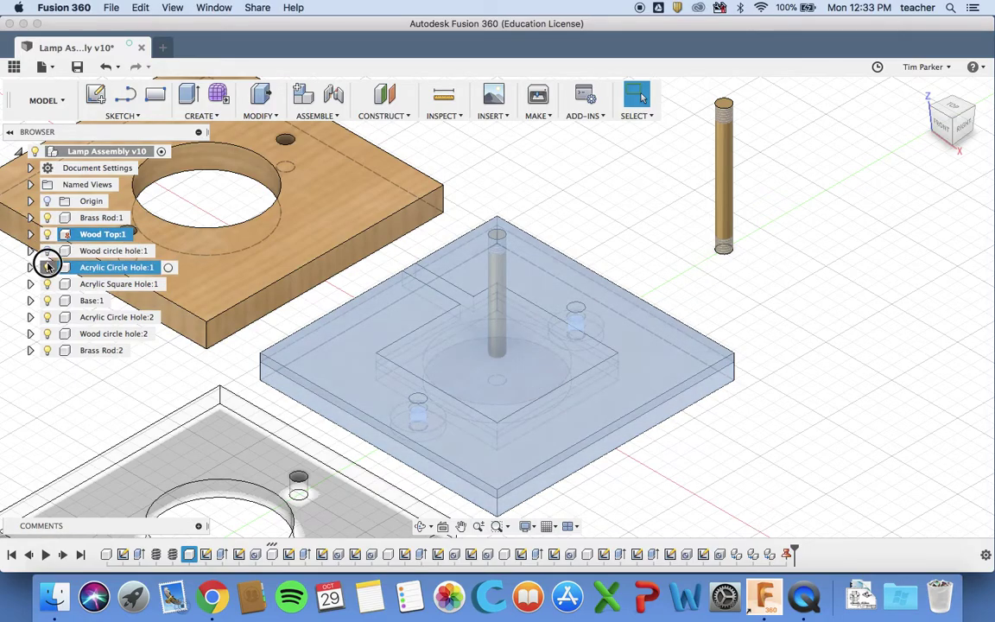
left_click(48, 284)
left_click(48, 300)
left_click(48, 317)
left_click(47, 334)
left_click(48, 350)
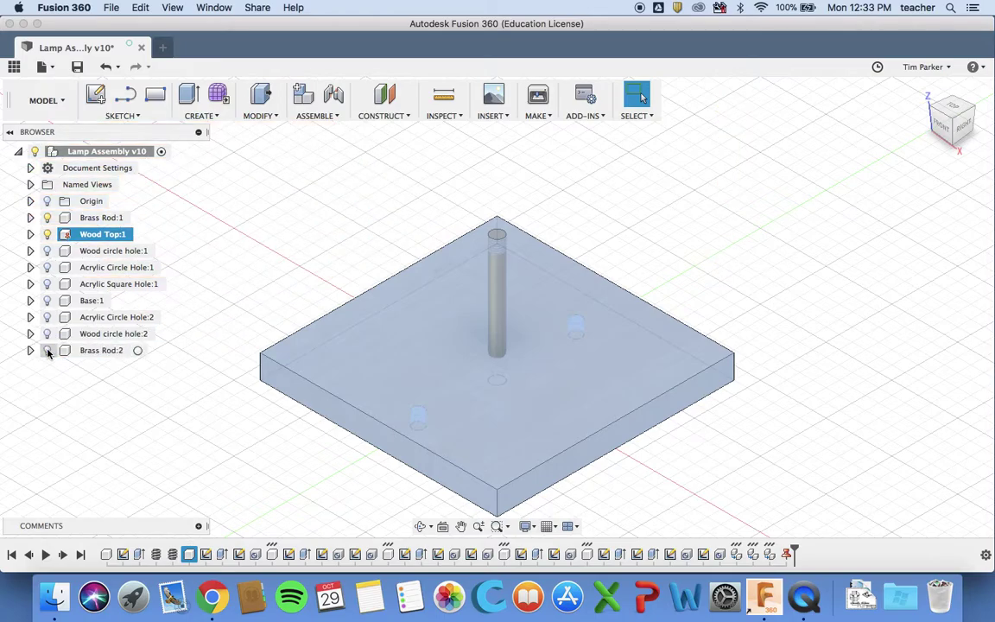
left_click(170, 444)
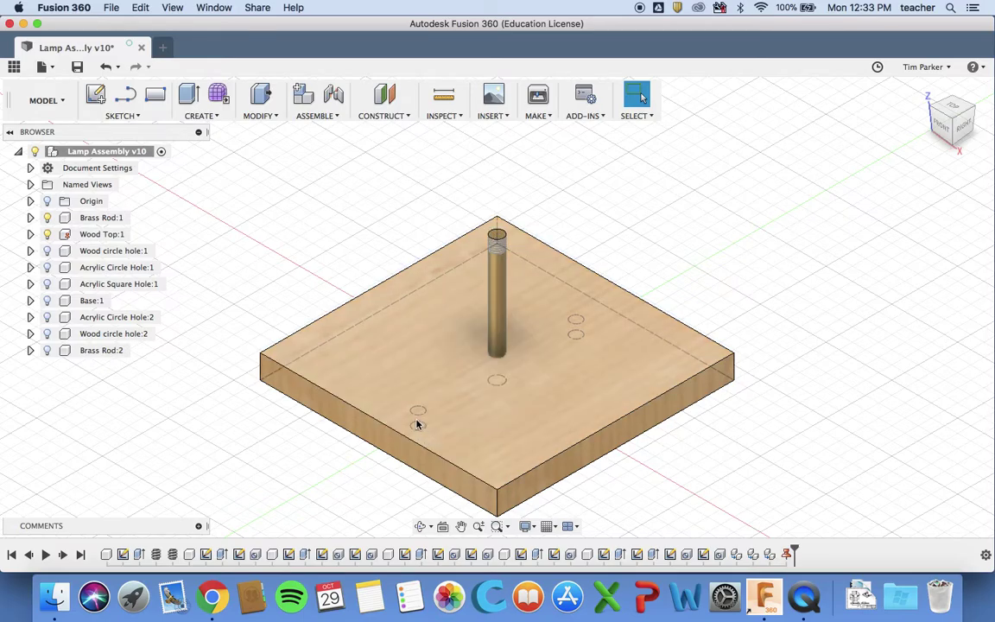
Start a joint connecting the upper end of the original Brass Rod to the negative-Y side hole in the underside of Wood Top
left_click(956, 145)
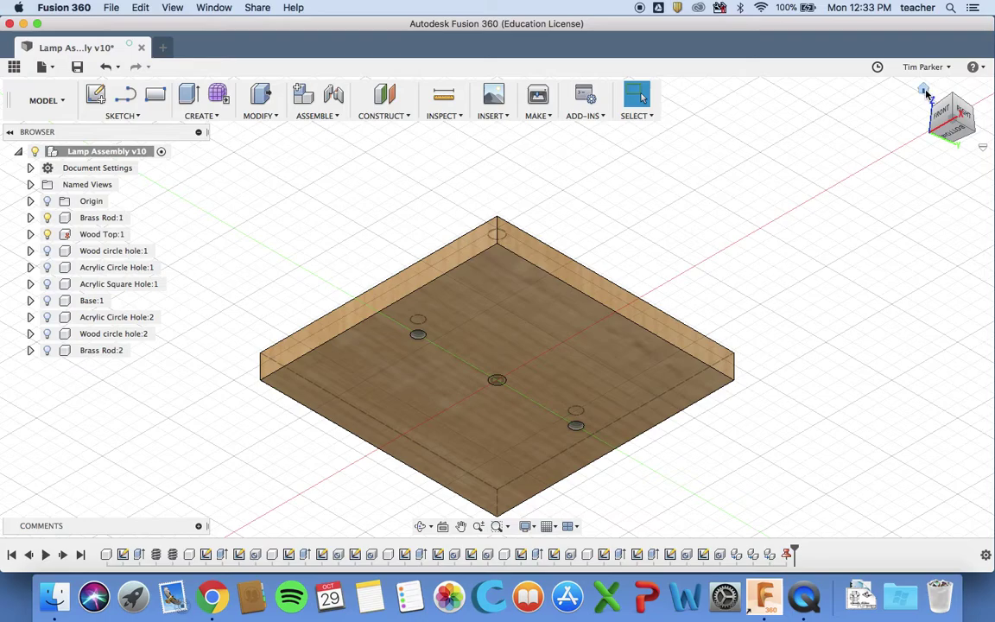
left_click(925, 90)
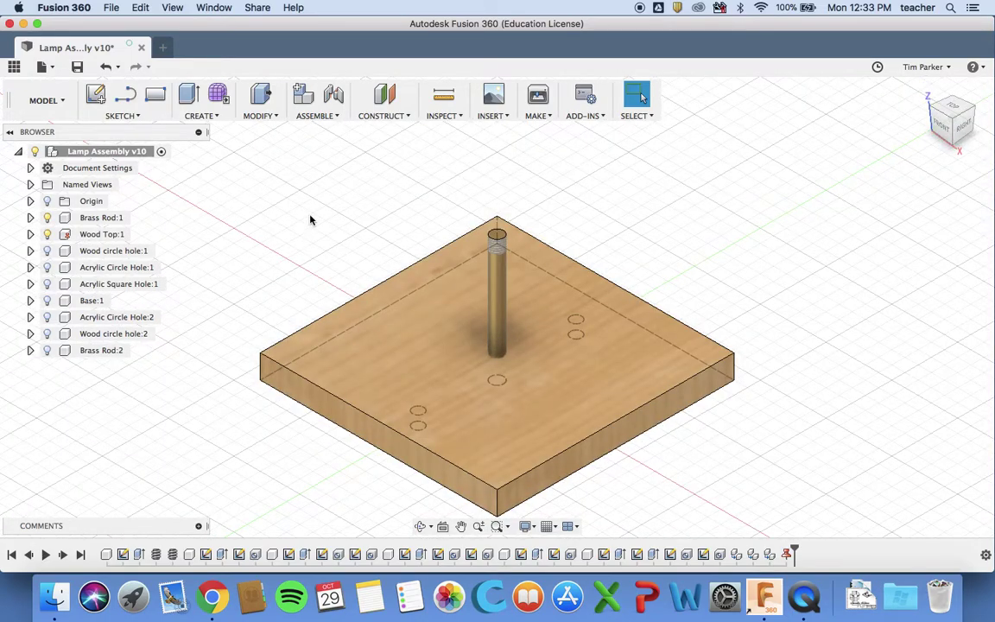
left_click(336, 100)
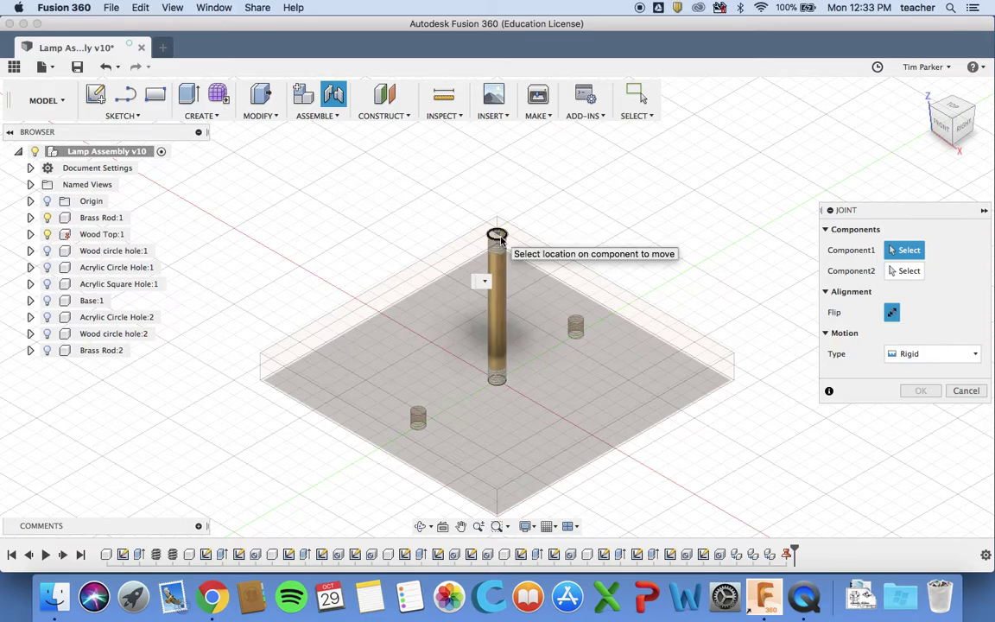
left_click(499, 239)
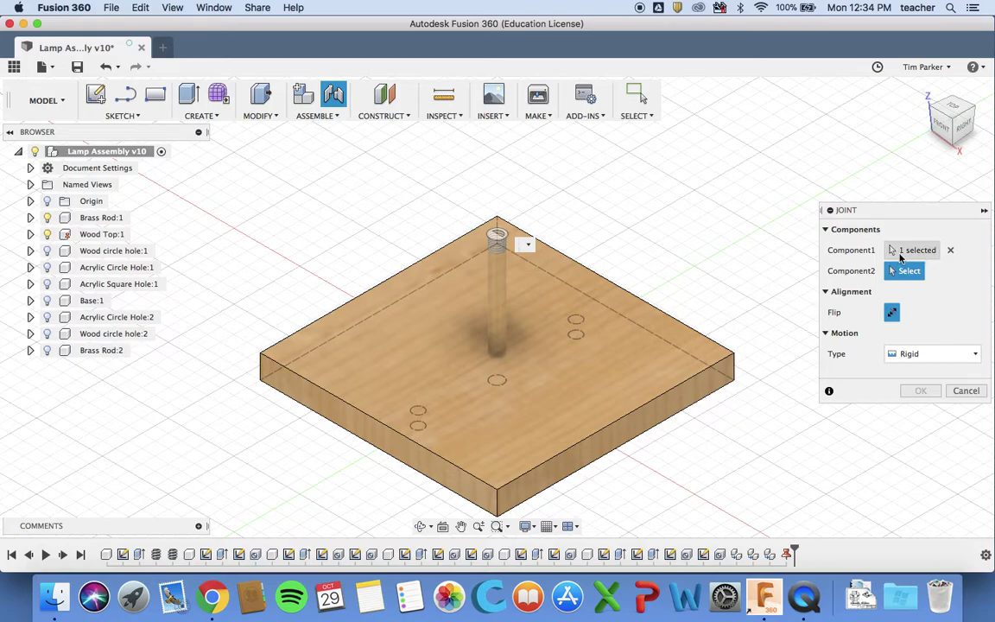
left_click(956, 149)
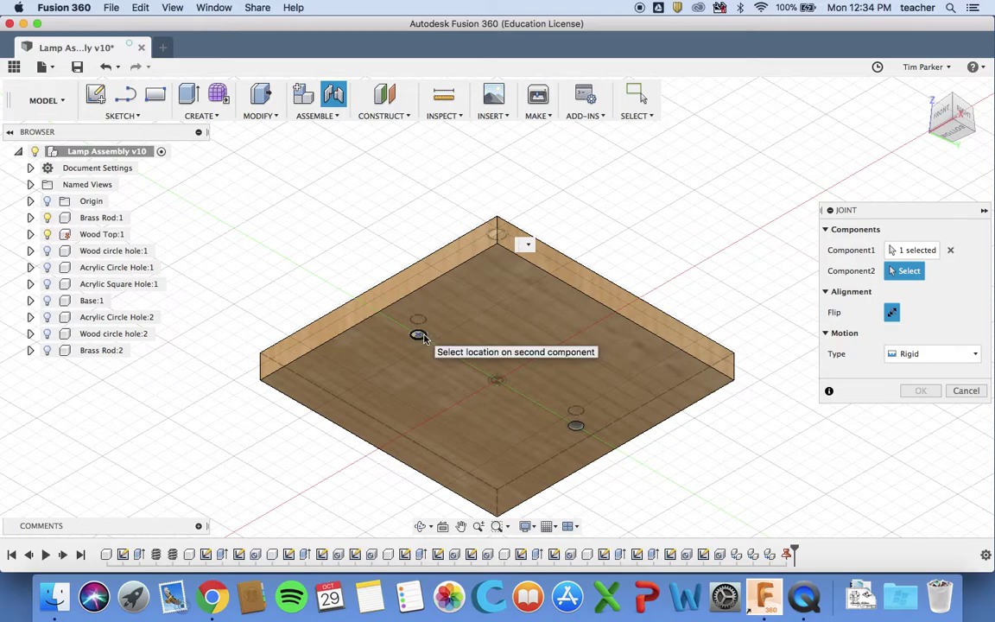
left_click(422, 336)
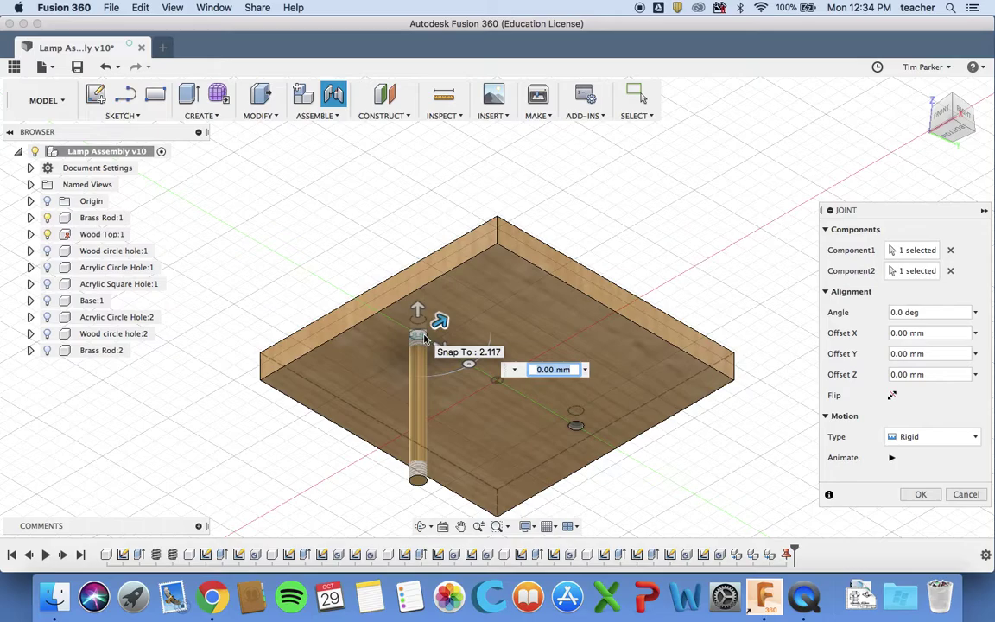
Try the Revolute motion type for the rod joint and return it to Rigid
left_click(929, 440)
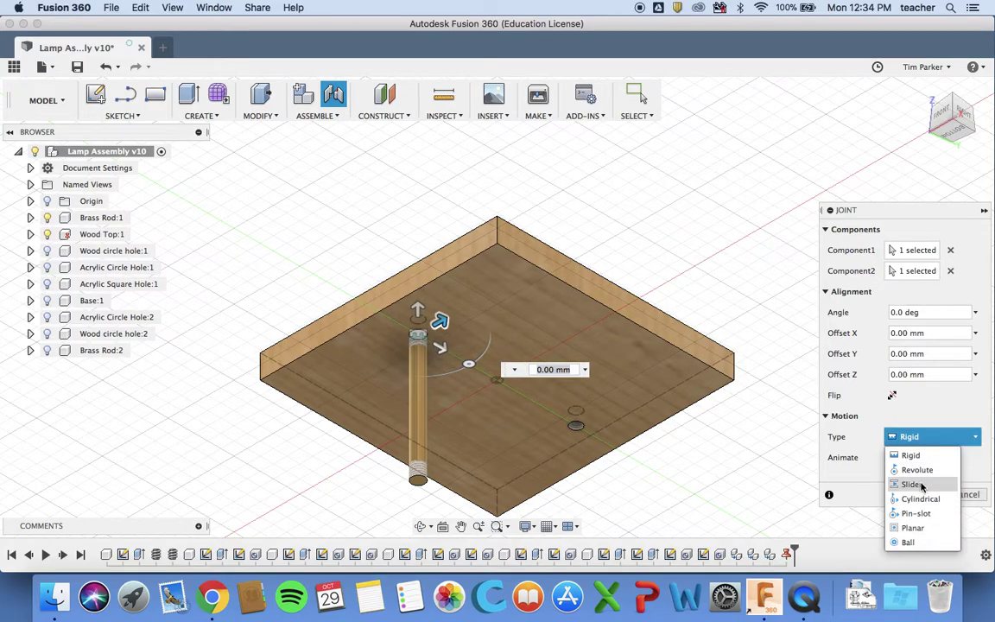
left_click(917, 469)
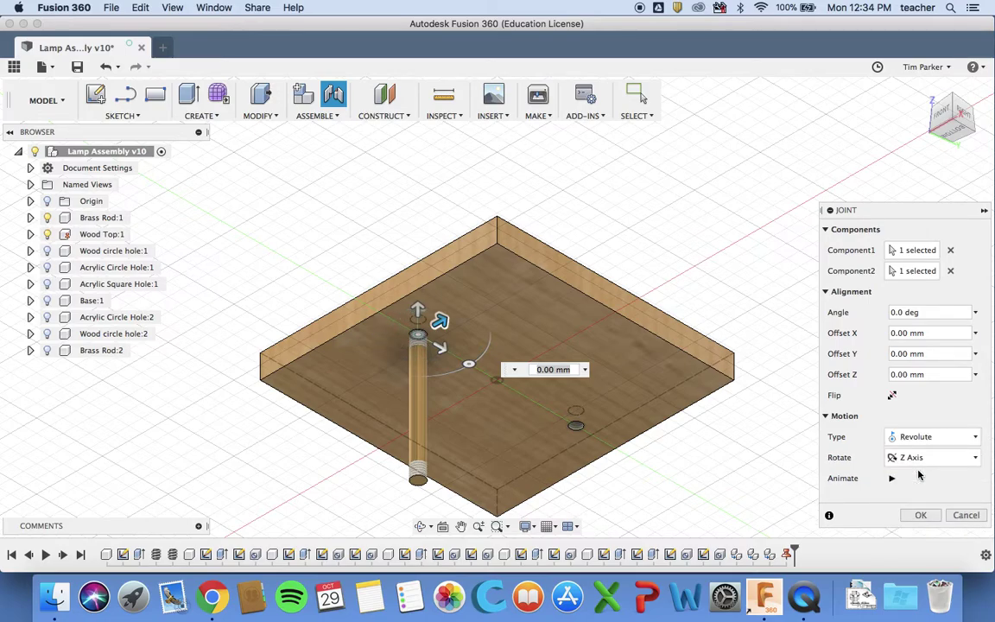
left_click(924, 437)
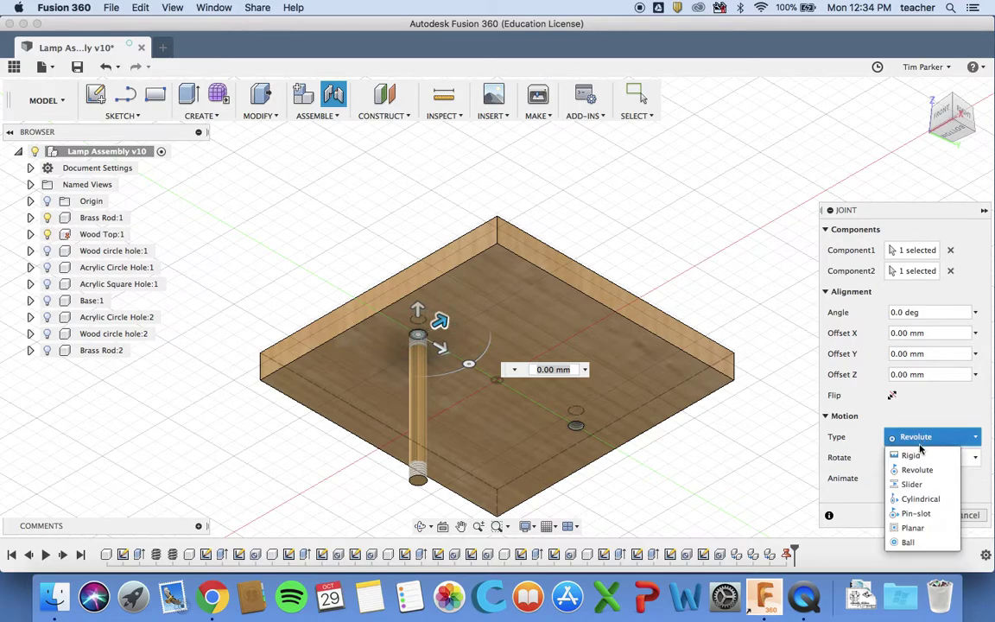
left_click(914, 456)
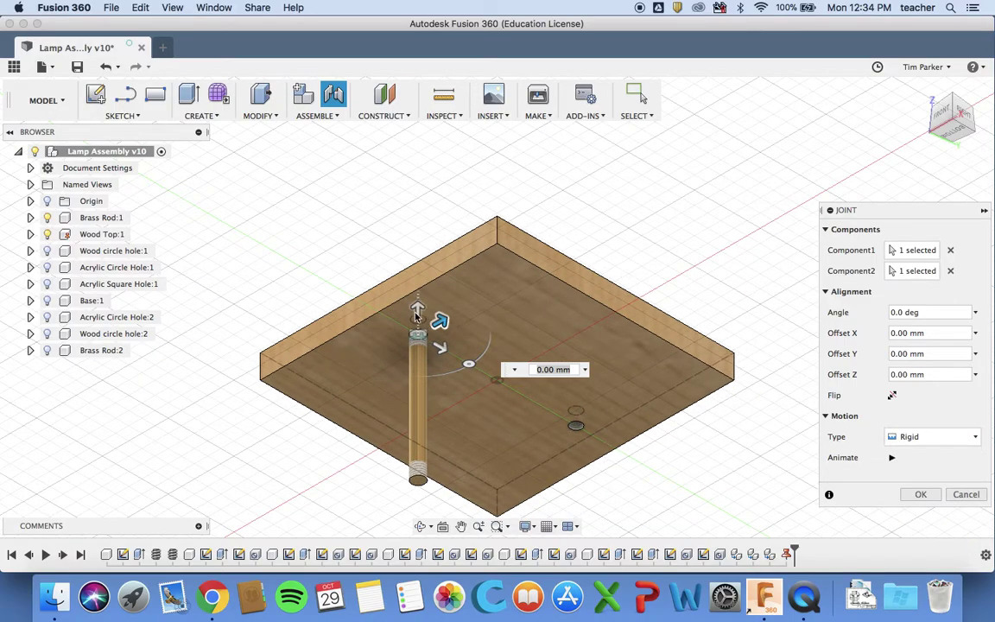
Set the Brass Rod joint's Z offset to 5 mm so the rod sits inside the Wood Top hole, and complete the joint
left_click(417, 309)
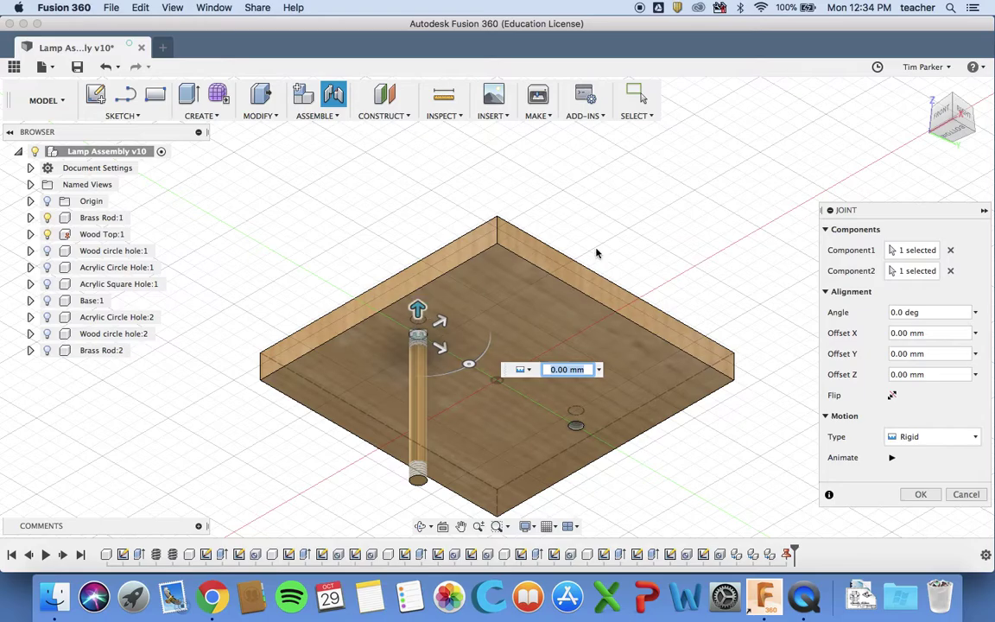
left_click(942, 115)
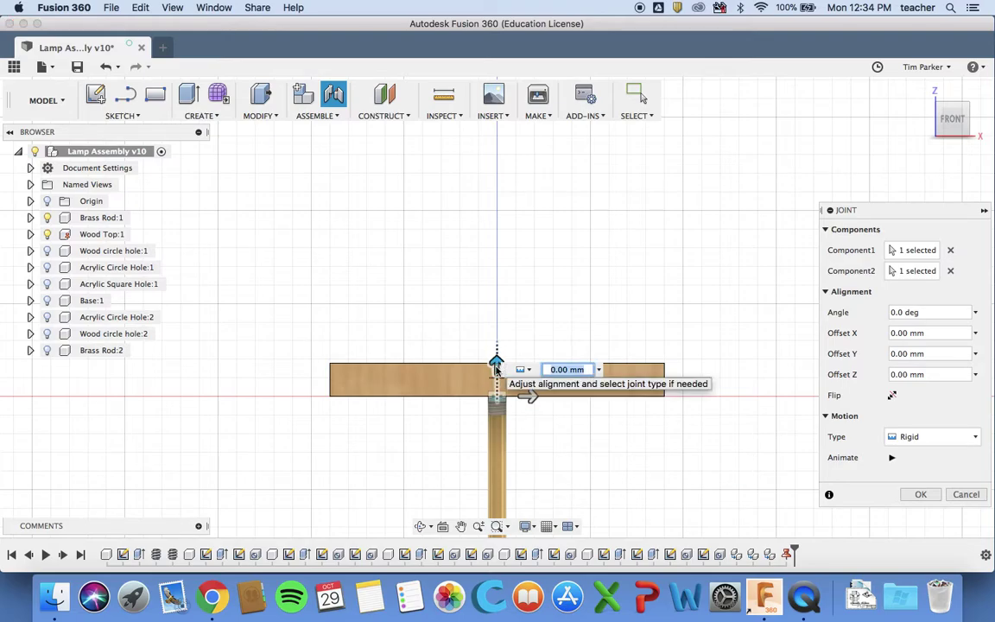
mouse_move(498, 370)
left_mouse_down()
mouse_move(500, 345)
mouse_move(496, 366)
left_mouse_up()
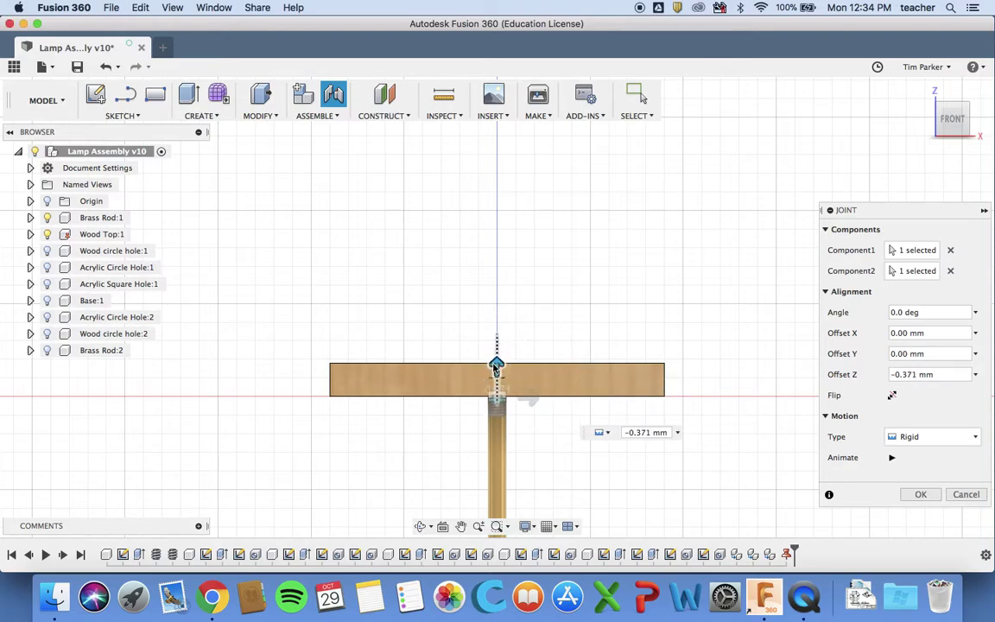
type("5")
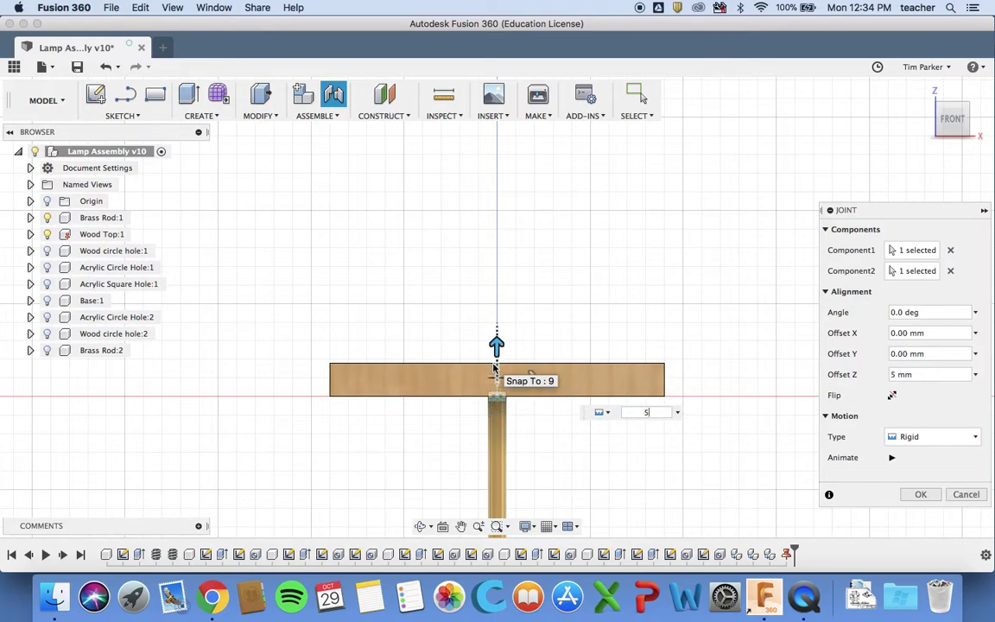
key("Return")
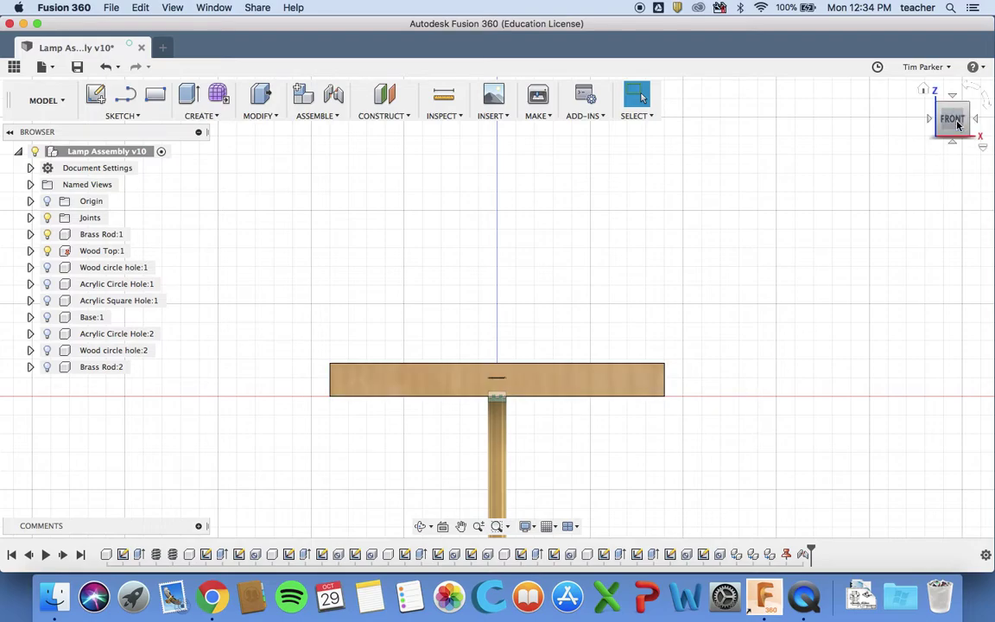
Examine from the front how the Brass Rod sits in the Wood Top hole, using the Wireframe with Hidden Edges visual style
left_click(923, 90)
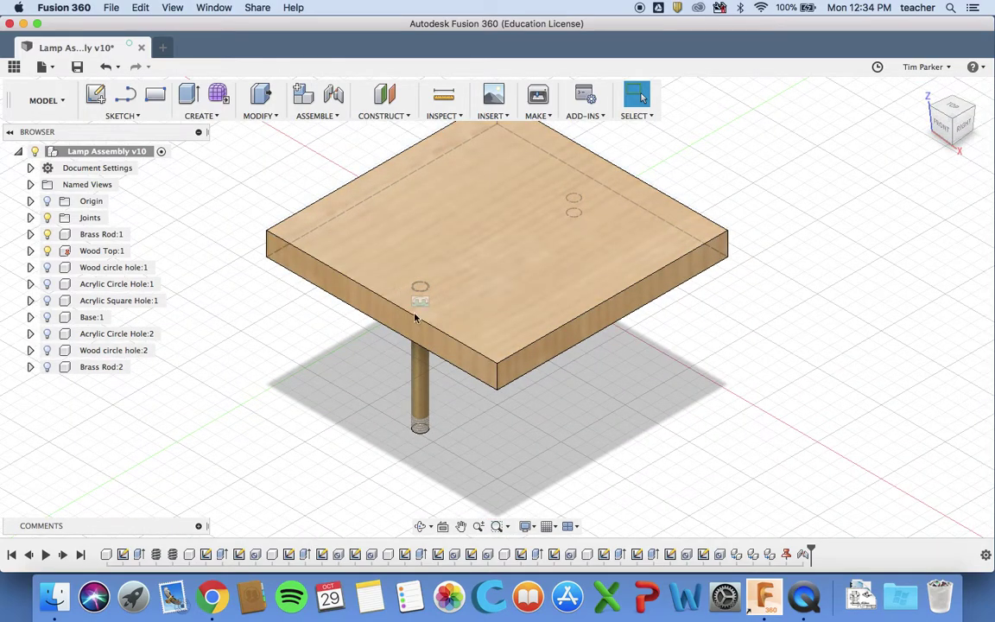
left_click(945, 128)
left_click(526, 526)
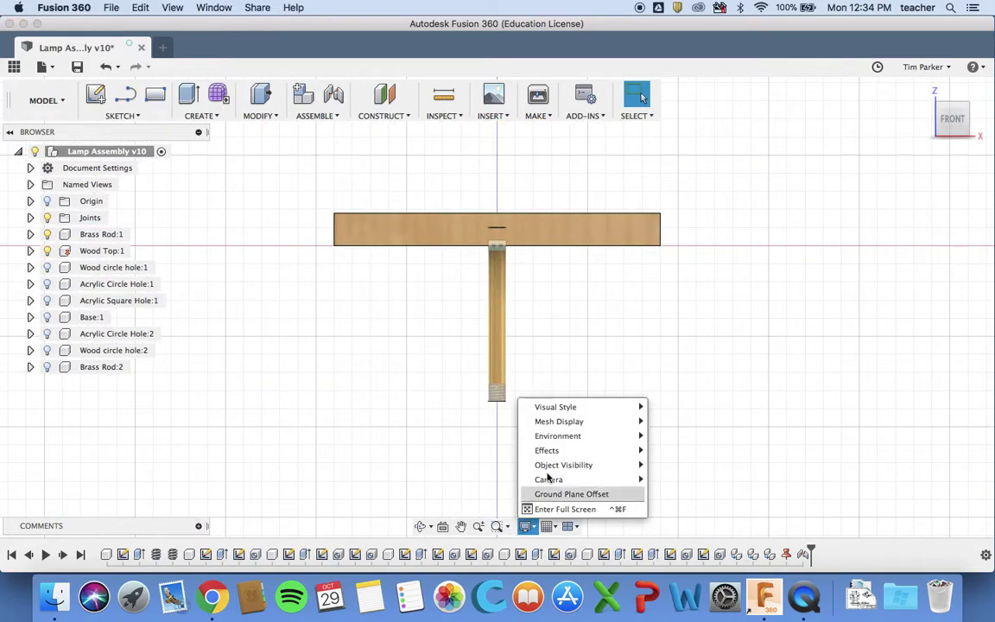
mouse_move(633, 404)
left_click(683, 467)
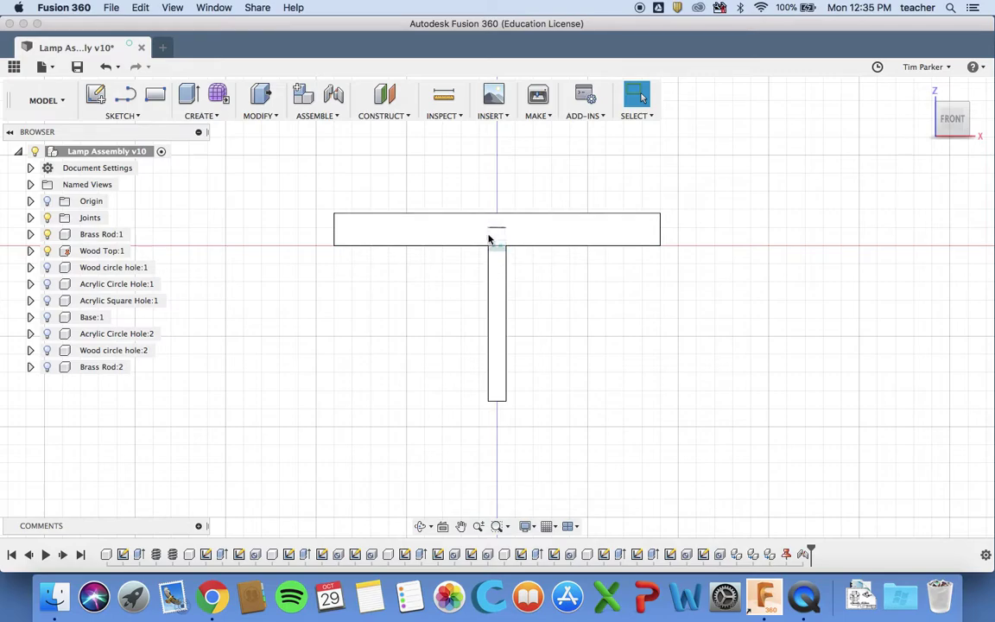
scroll(492, 241, "up", 10)
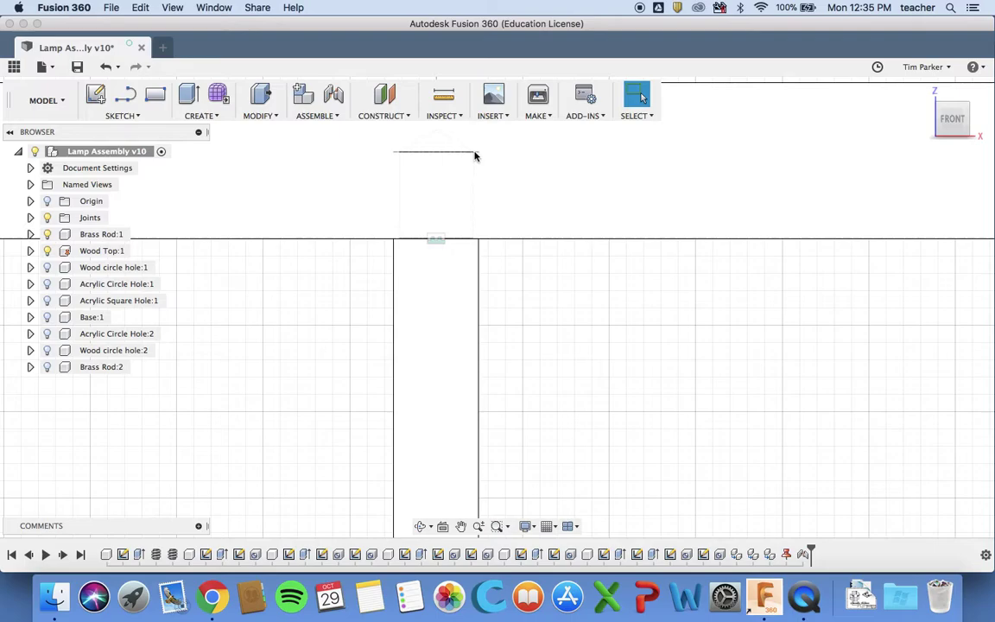
scroll(478, 238, "down", 5)
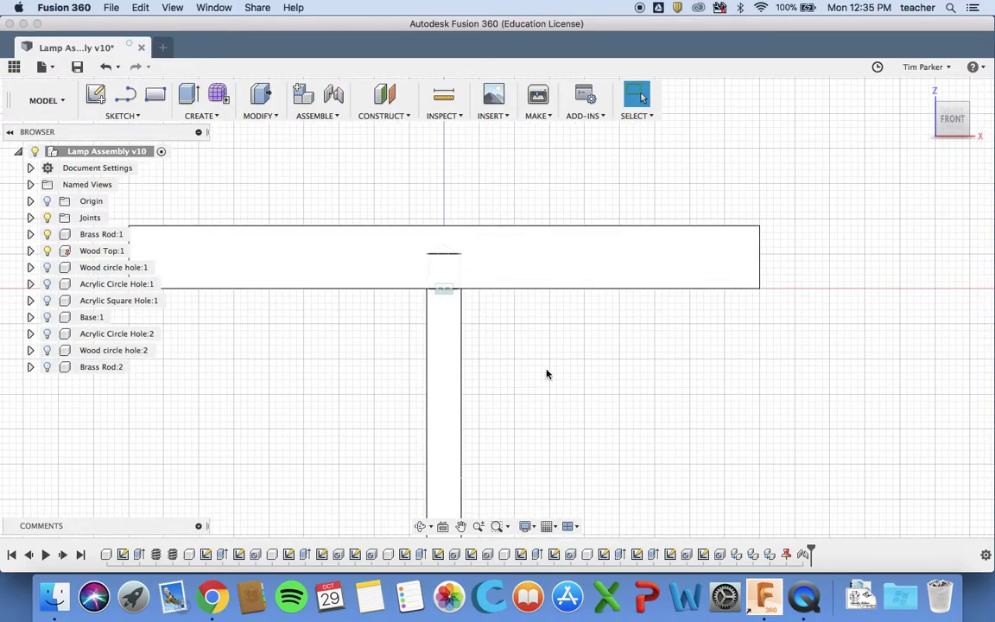
Return to the home view and set the visual style to Shaded with Hidden Edges
left_click(924, 93)
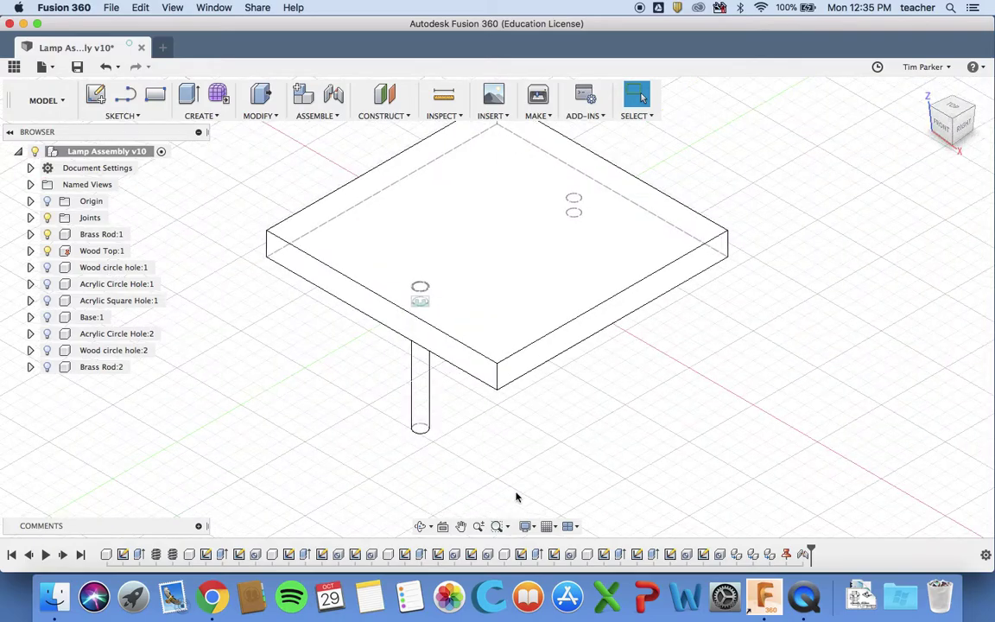
left_click(525, 526)
mouse_move(555, 409)
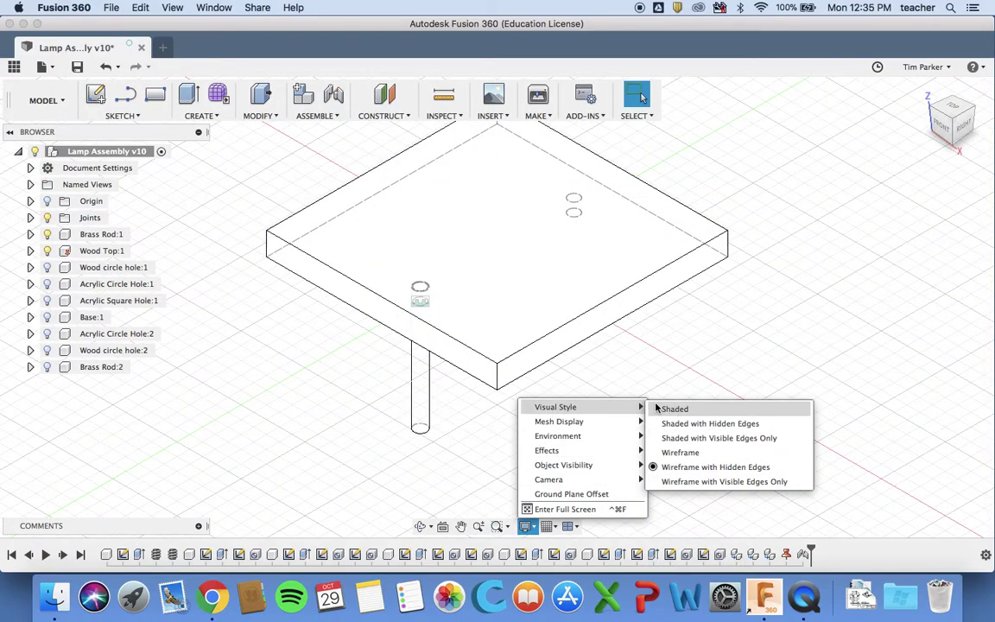
left_click(677, 423)
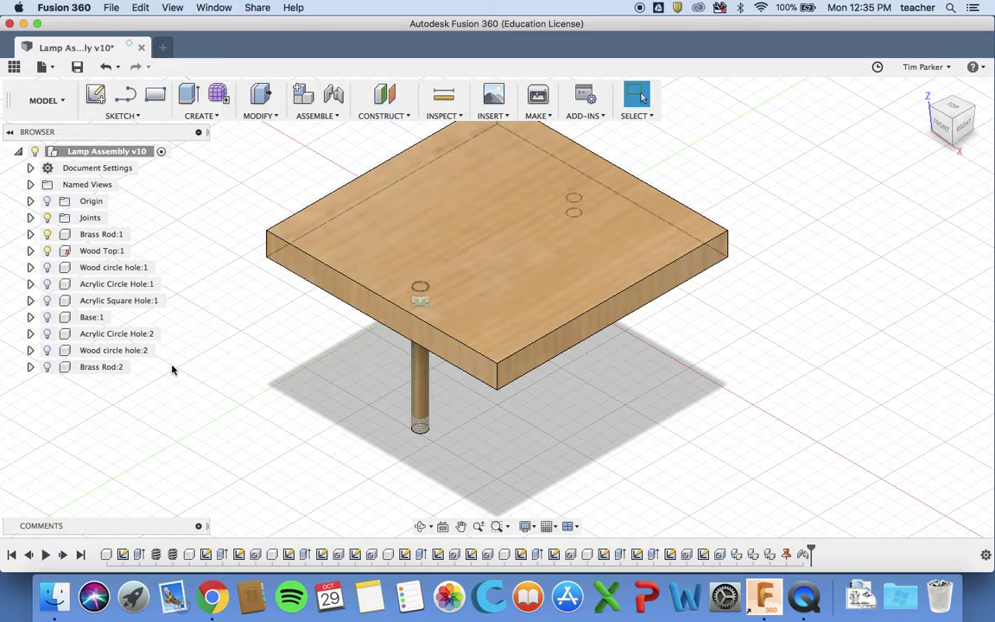
Show Brass Rod:2 and rigidly join its upper end to the positive-Y side hole in the underside of Wood Top with a 5 mm Z offset
left_click(49, 367)
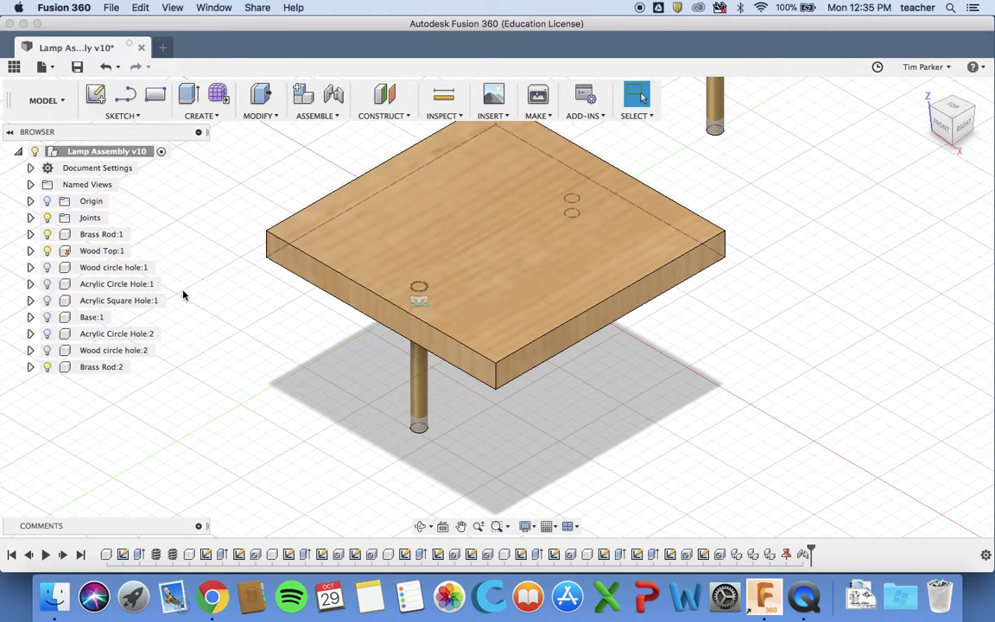
scroll(183, 296, "down", 3)
scroll(183, 295, "up", 3)
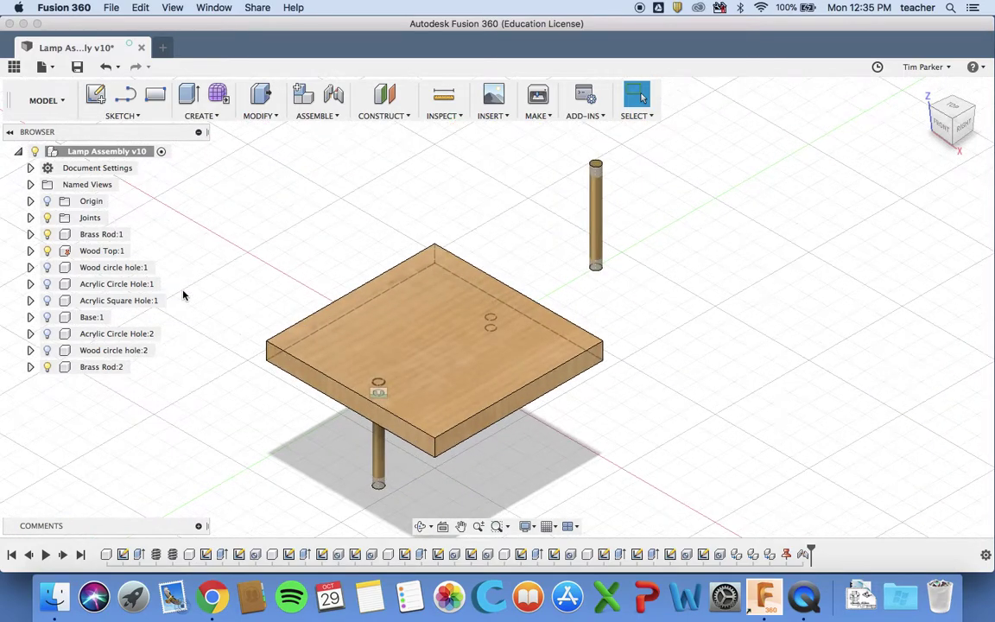
left_click(335, 97)
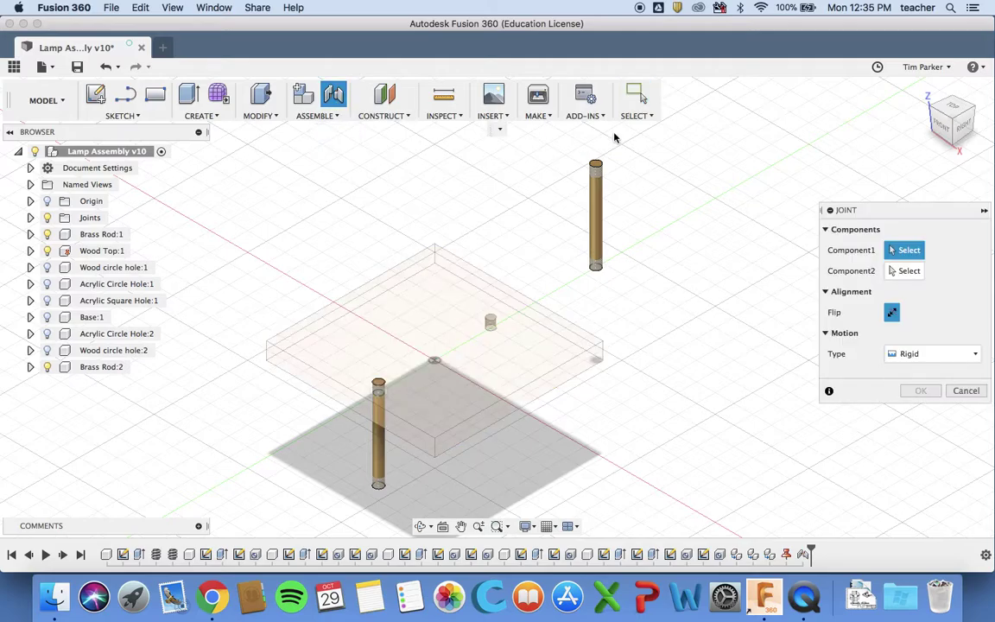
left_click(595, 163)
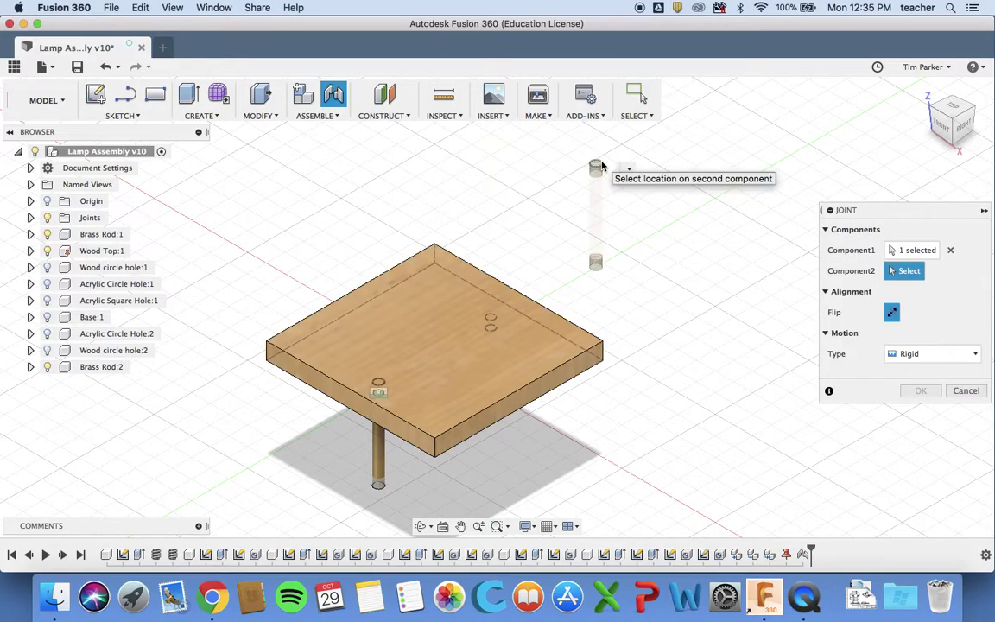
left_click(954, 143)
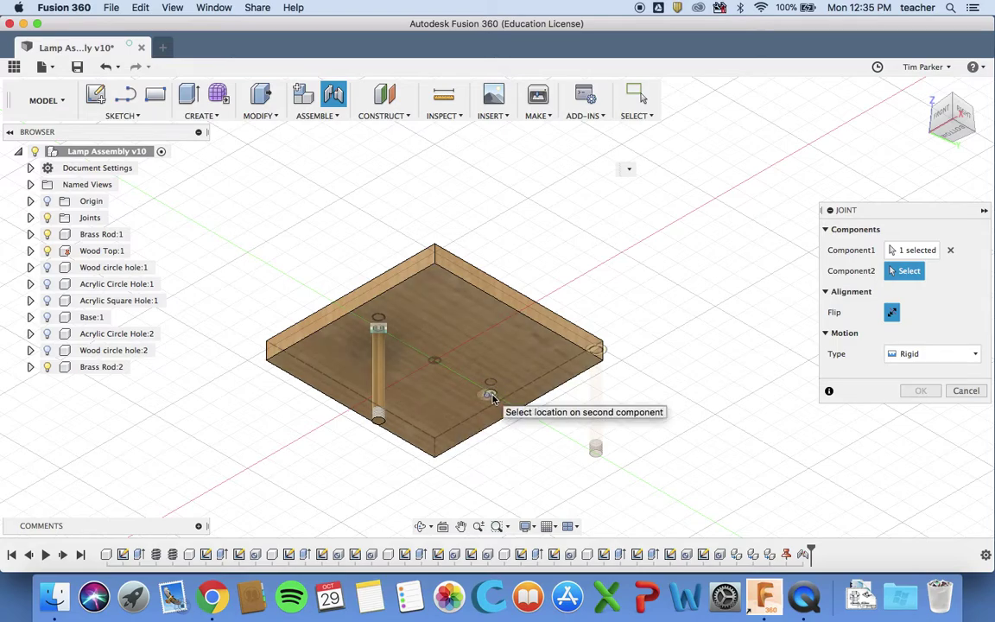
left_click(491, 394)
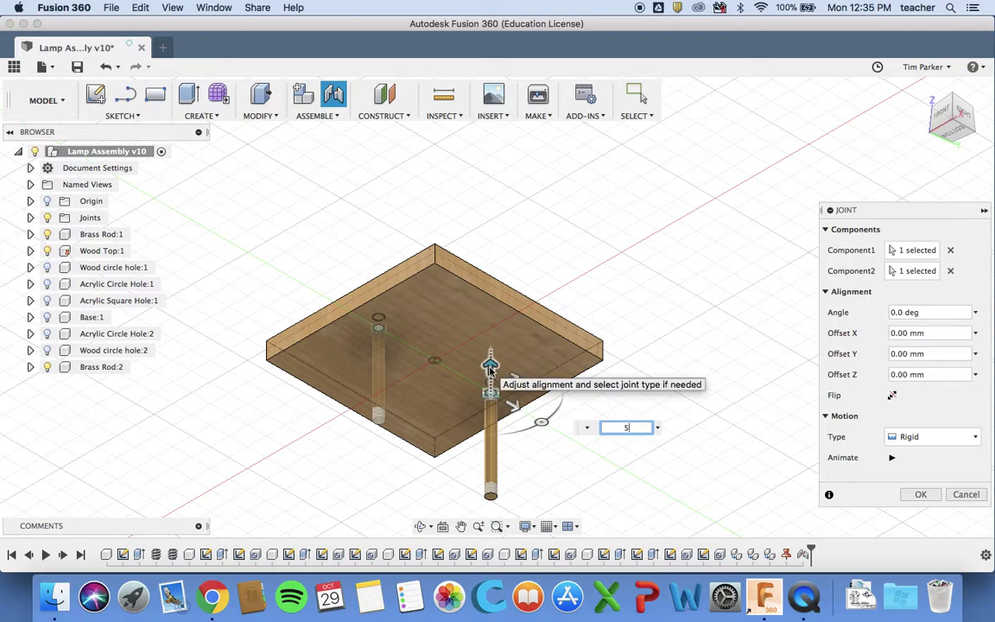
type("5")
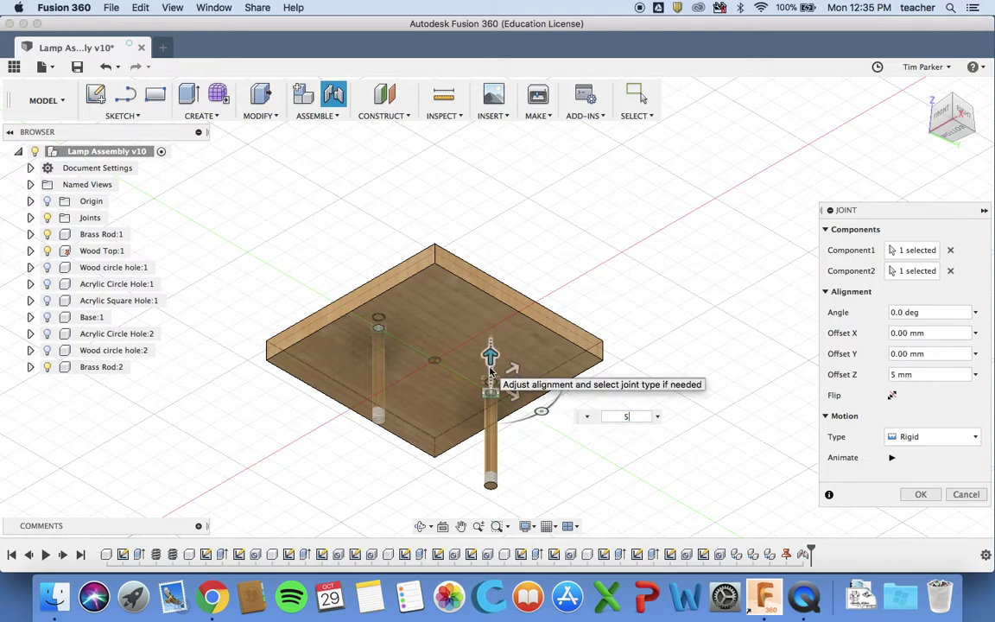
key("Return")
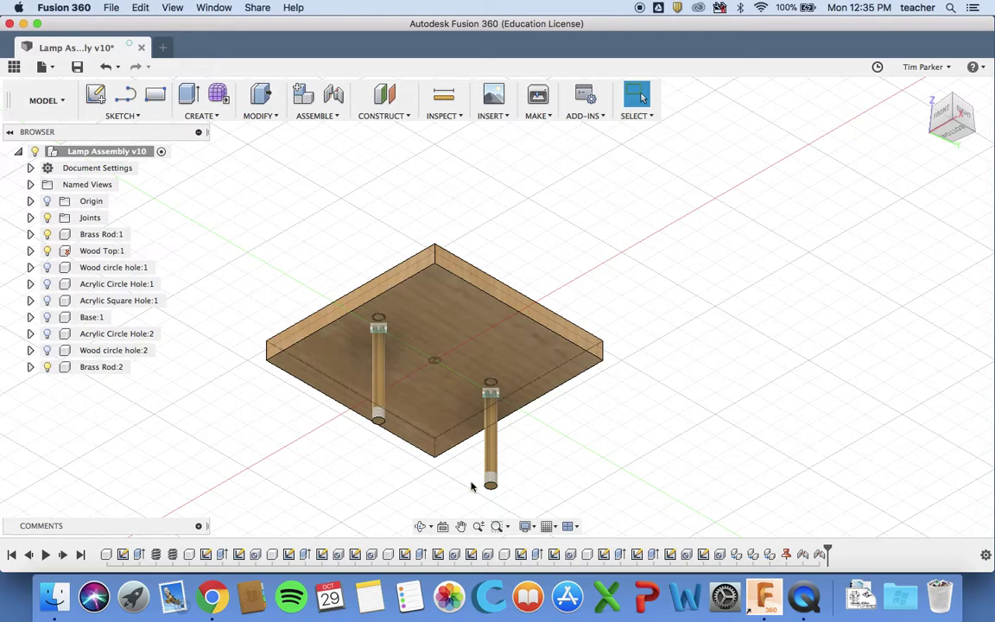
Show Acrylic Circle Hole:1 and hide Wood Top and both Brass Rods
left_click(960, 119)
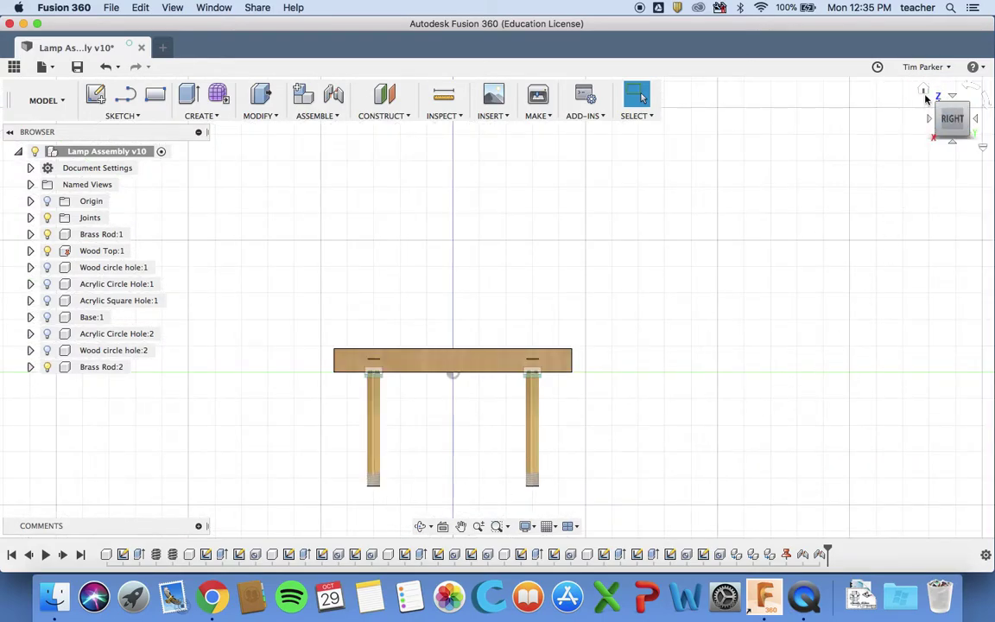
left_click(923, 90)
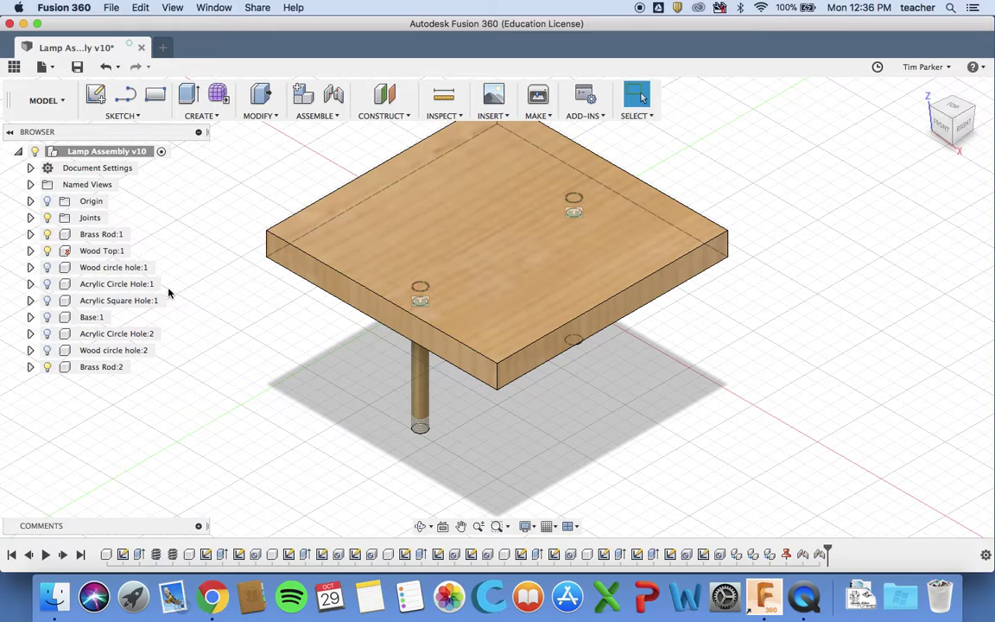
left_click(47, 284)
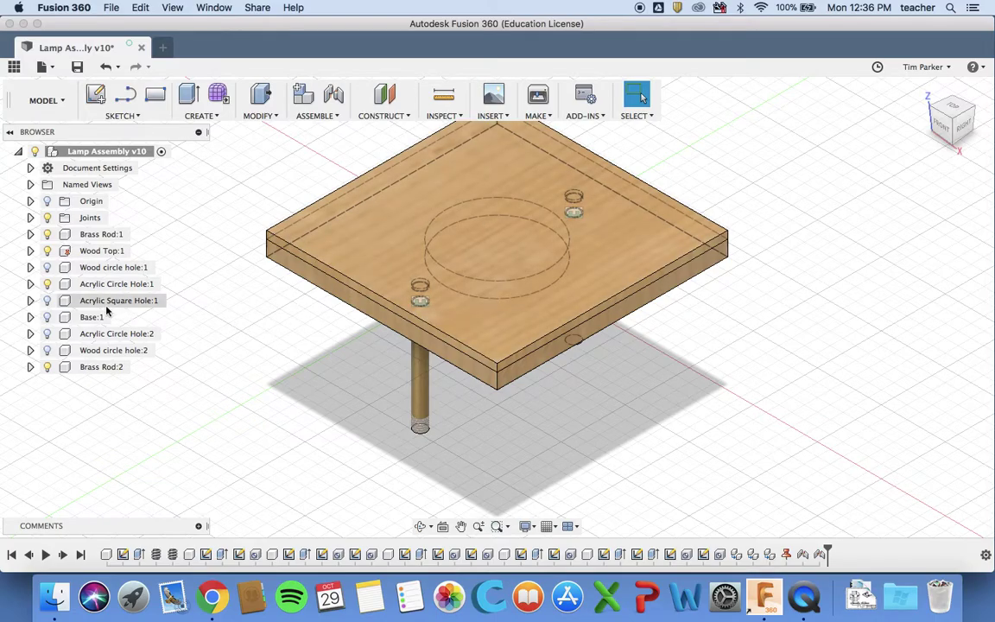
left_click(48, 251)
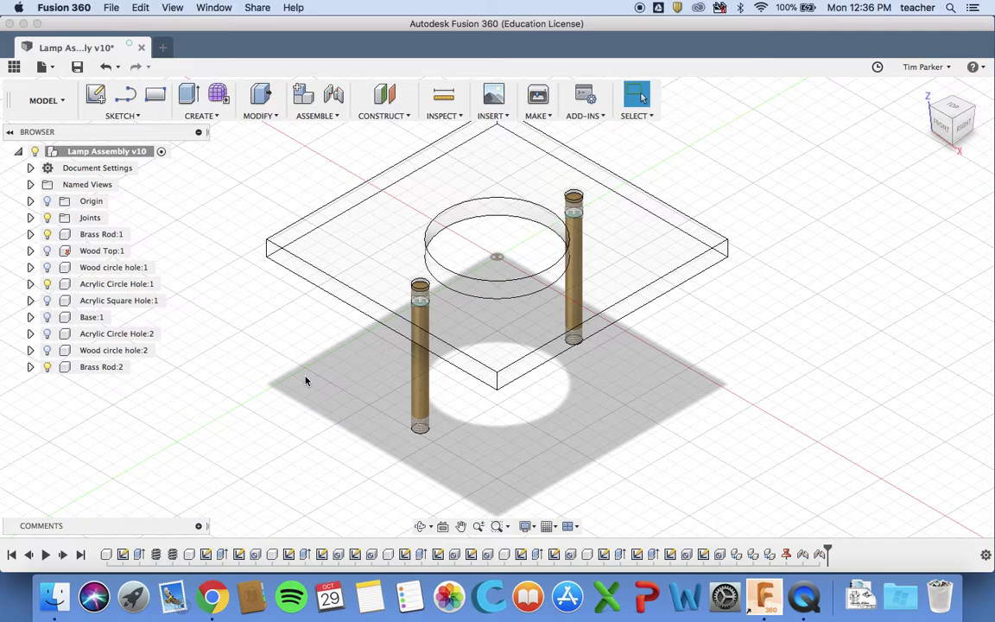
left_click(47, 367)
left_click(47, 234)
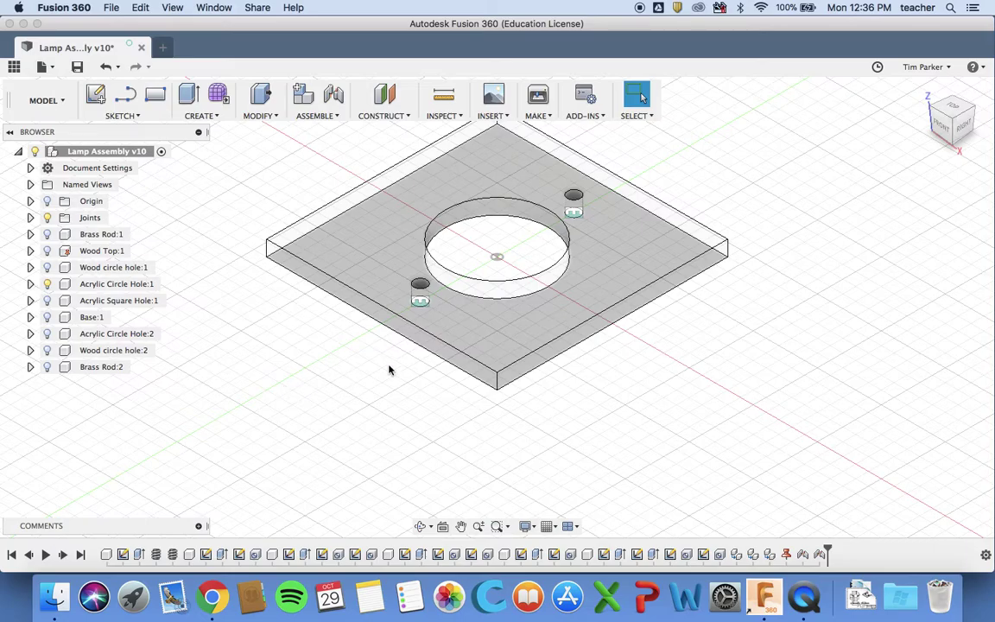
Start a rigid joint from the upper rim of Acrylic Circle Hole:1's negative-Y side rod hole to the lower end of Brass Rod:1, toggling component visibility for selection
left_click(334, 97)
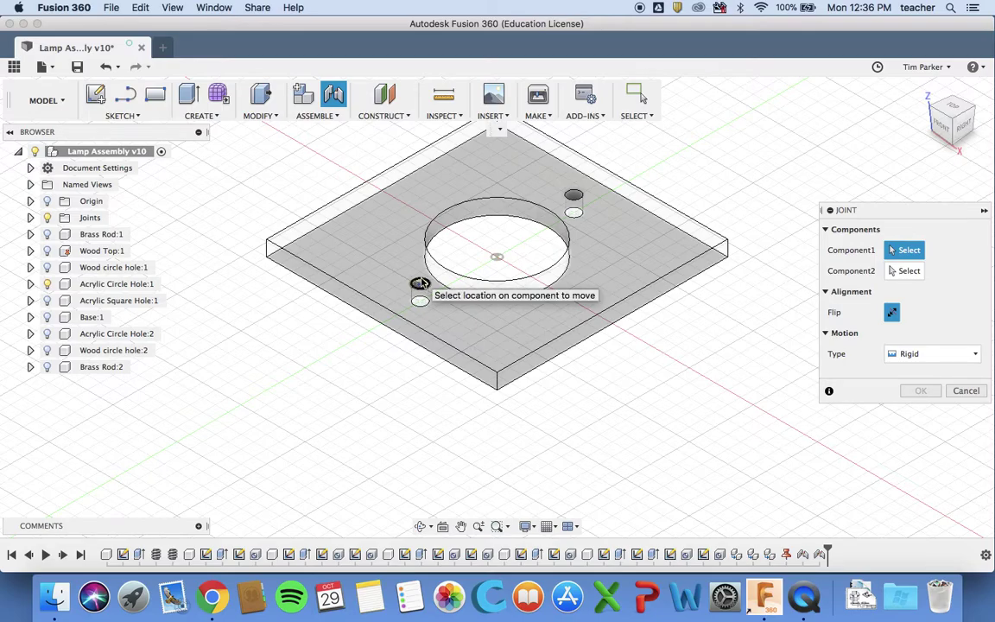
left_click(420, 283)
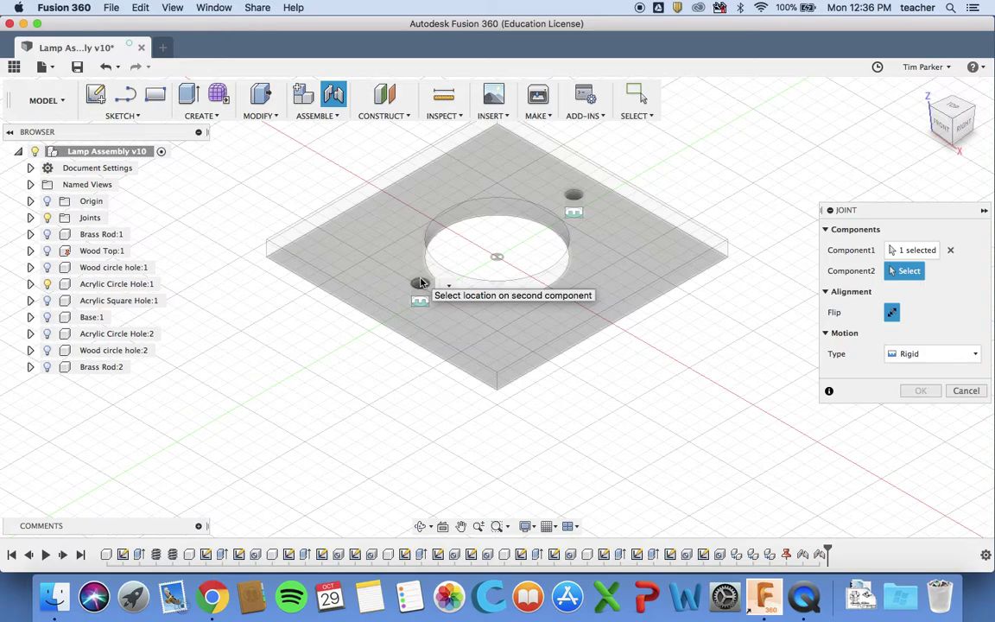
left_click(48, 284)
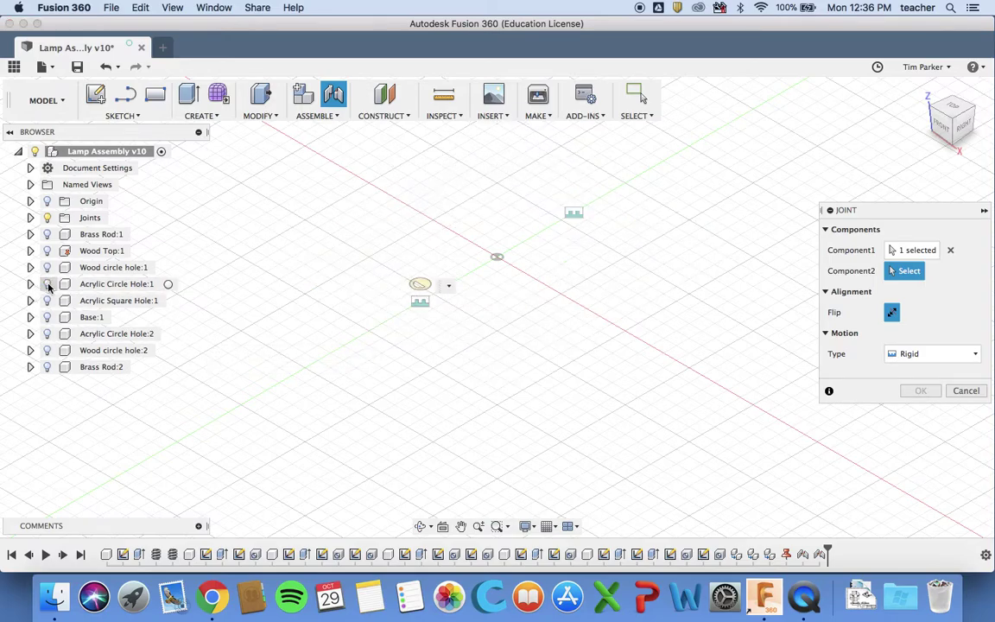
left_click(48, 234)
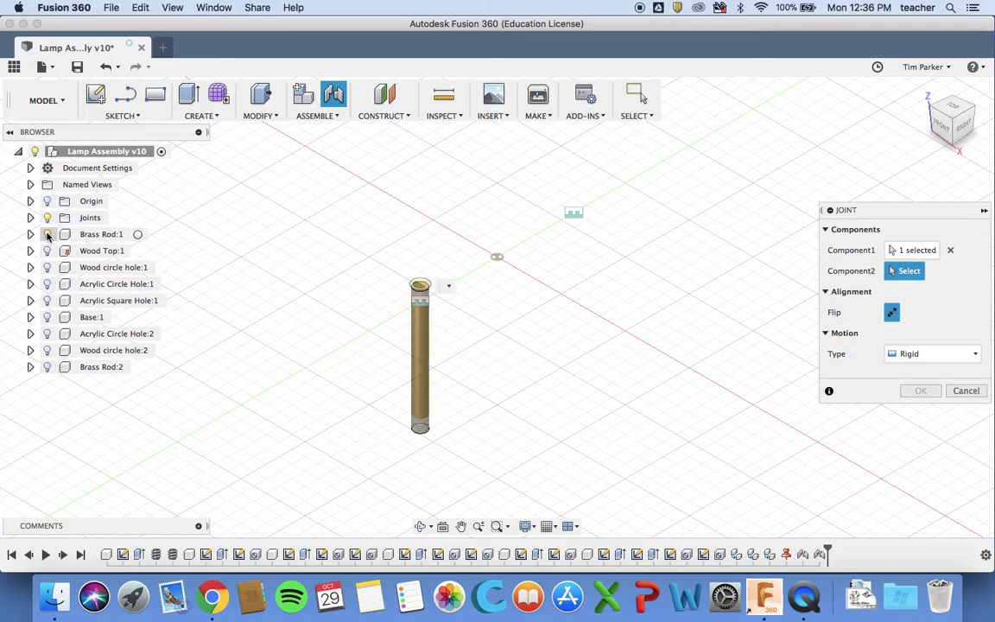
left_click(423, 437)
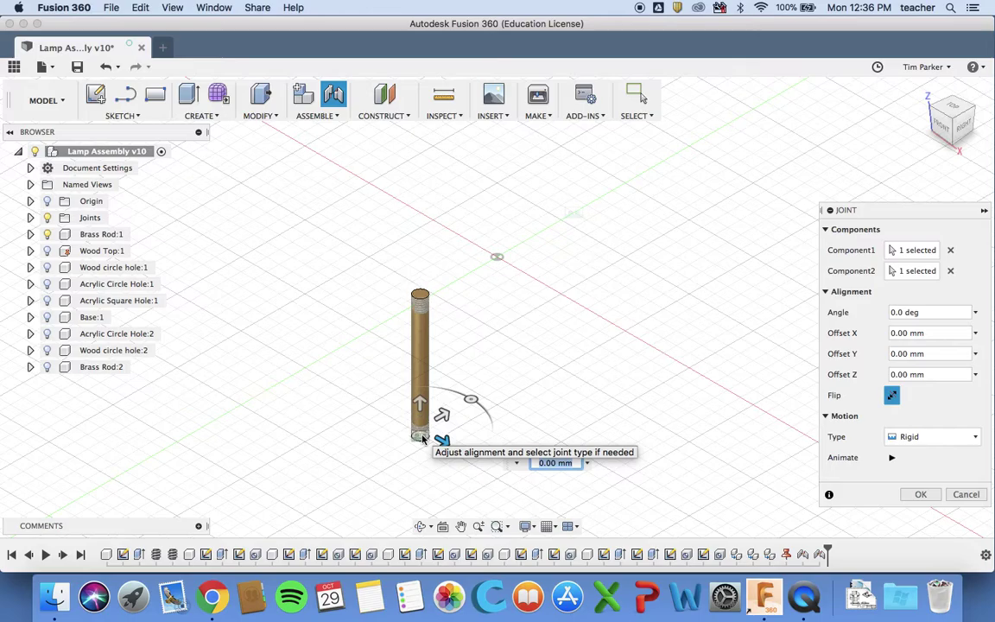
Show Acrylic Circle Hole:1 and Wood Top:1, and set the joint's Z offset to 43 mm so the acrylic sits against Wood Top's underside
left_click(47, 285)
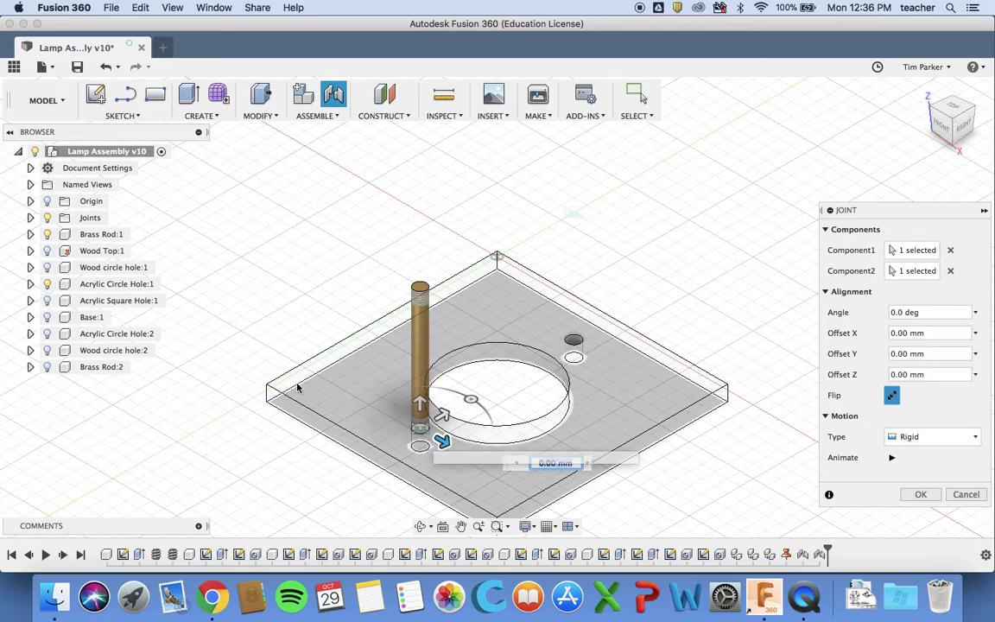
left_click(48, 250)
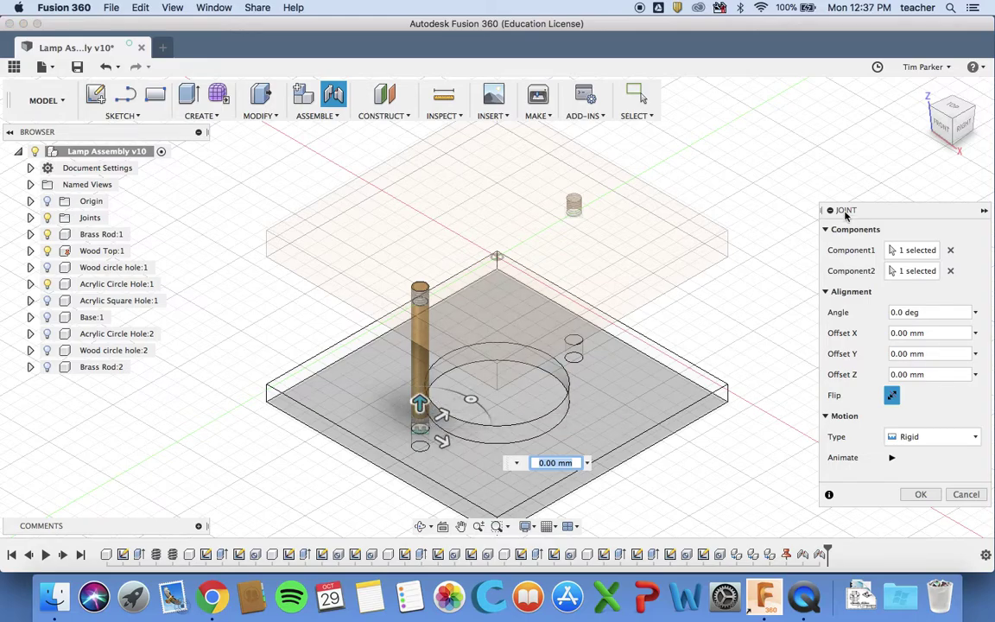
left_click(944, 129)
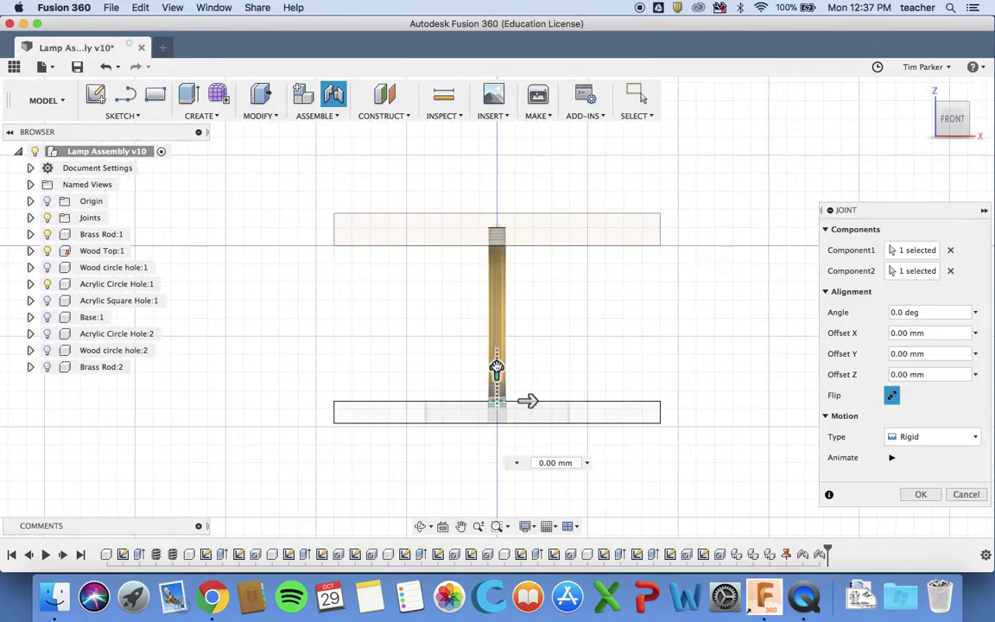
left_click_drag(497, 366, 496, 208)
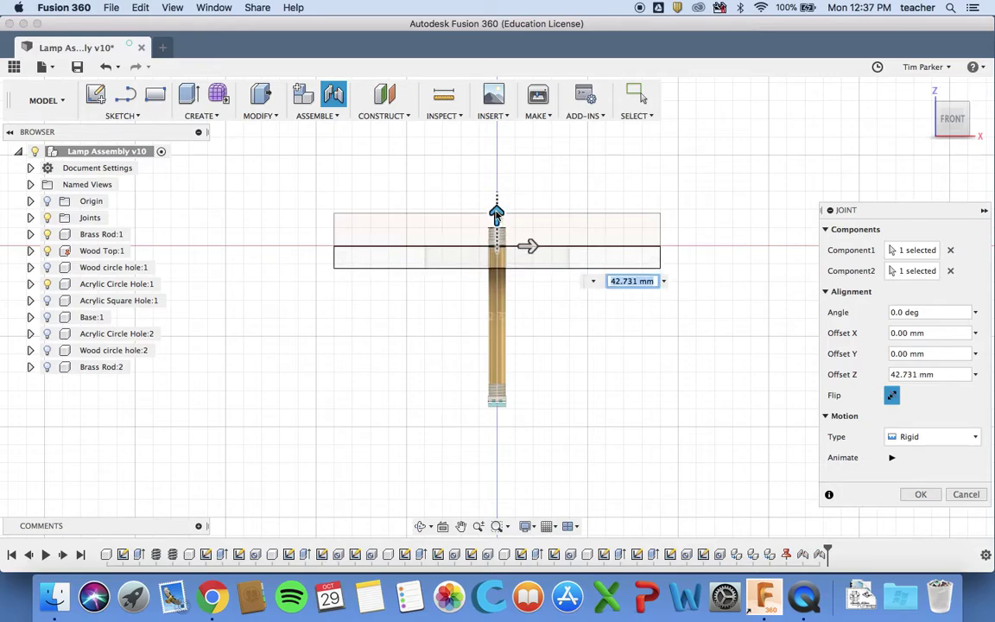
scroll(497, 215, "up", 3)
scroll(497, 215, "up", 1)
left_click_drag(560, 207, 559, 206)
left_click(677, 273)
type("43")
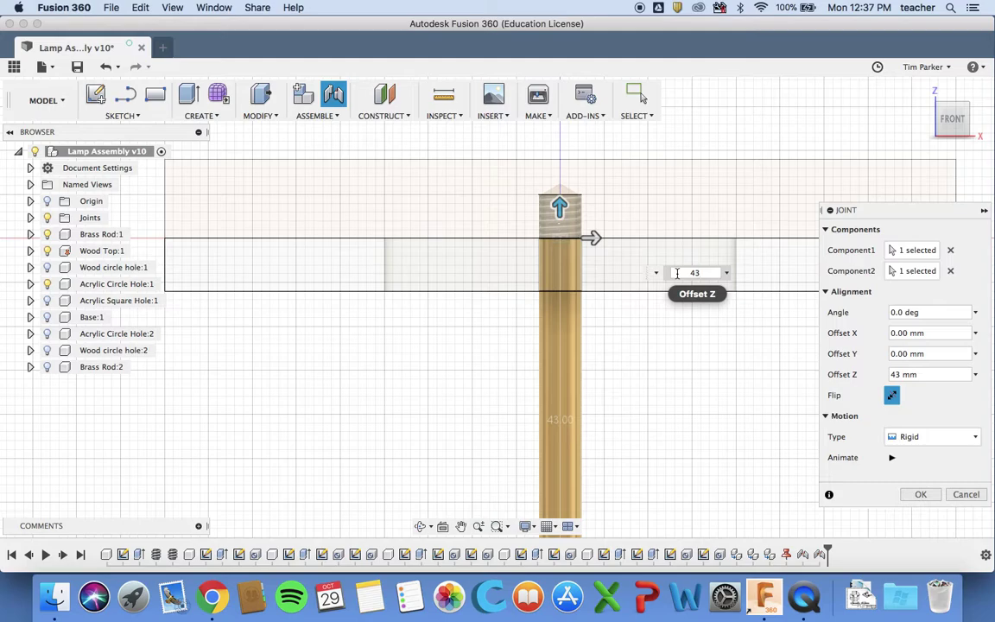
Make the acrylic layer's joint a Slider along the Z axis, finish it, and show Brass Rod:2
left_click(961, 436)
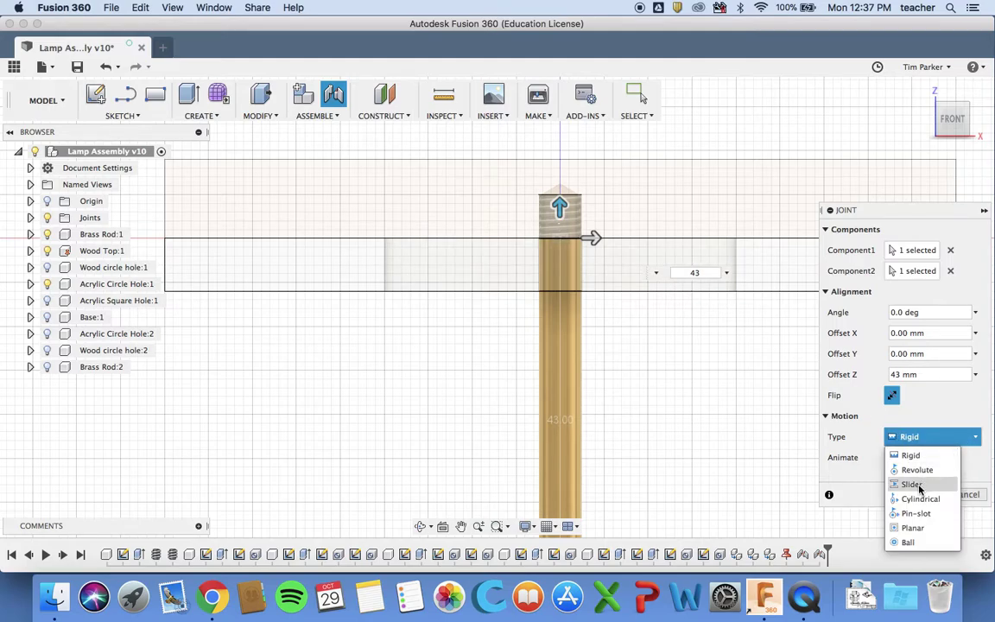
left_click(916, 485)
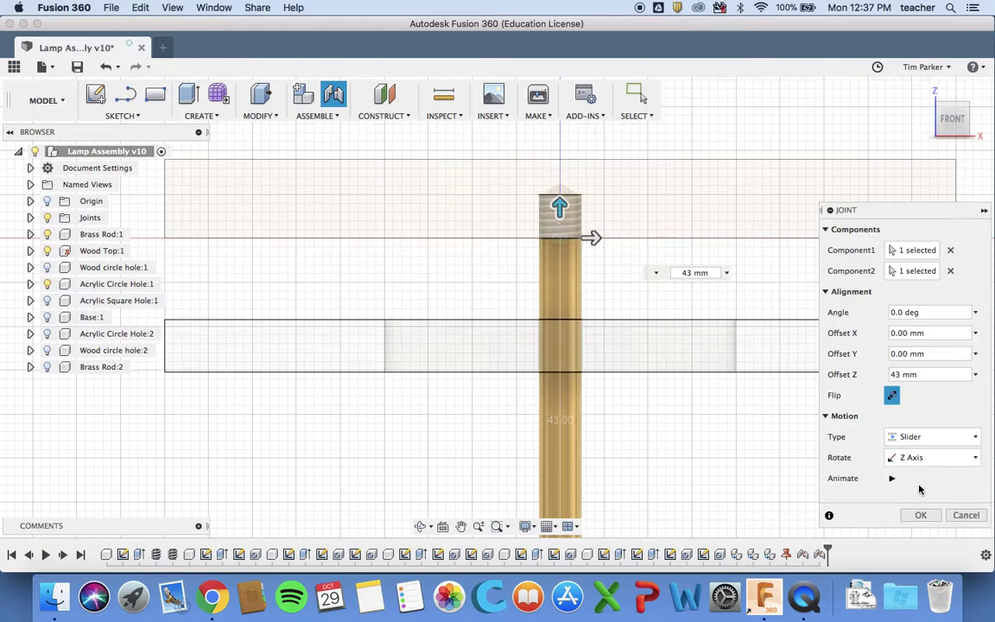
left_click(924, 89)
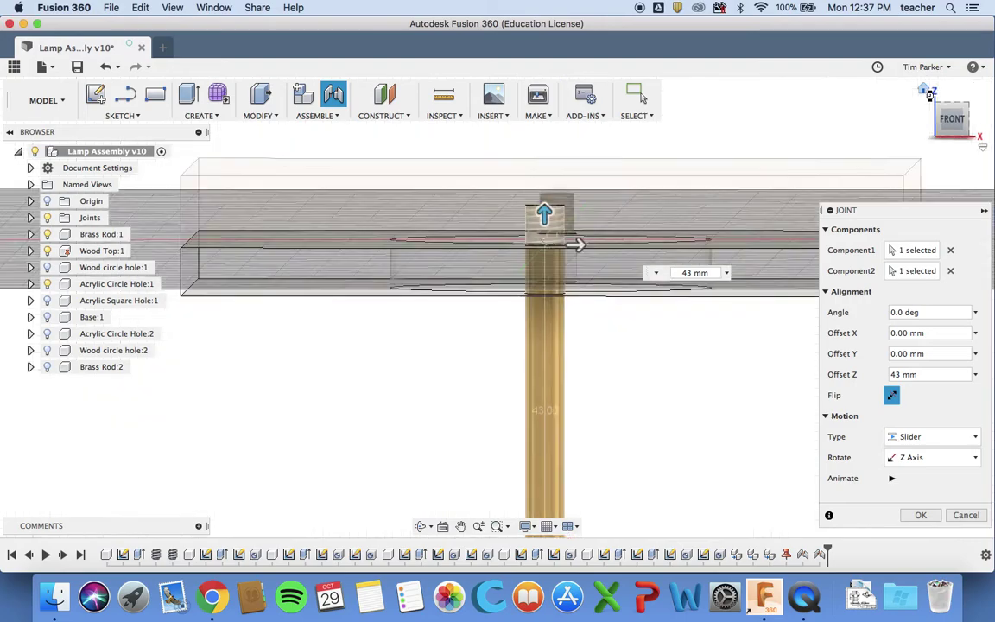
key("Return")
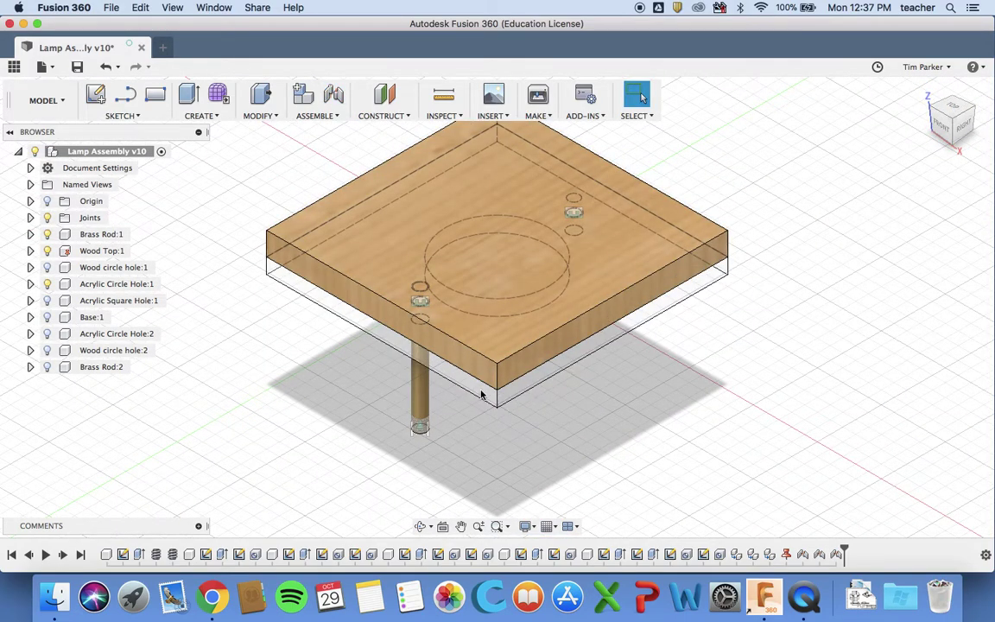
left_click(960, 129)
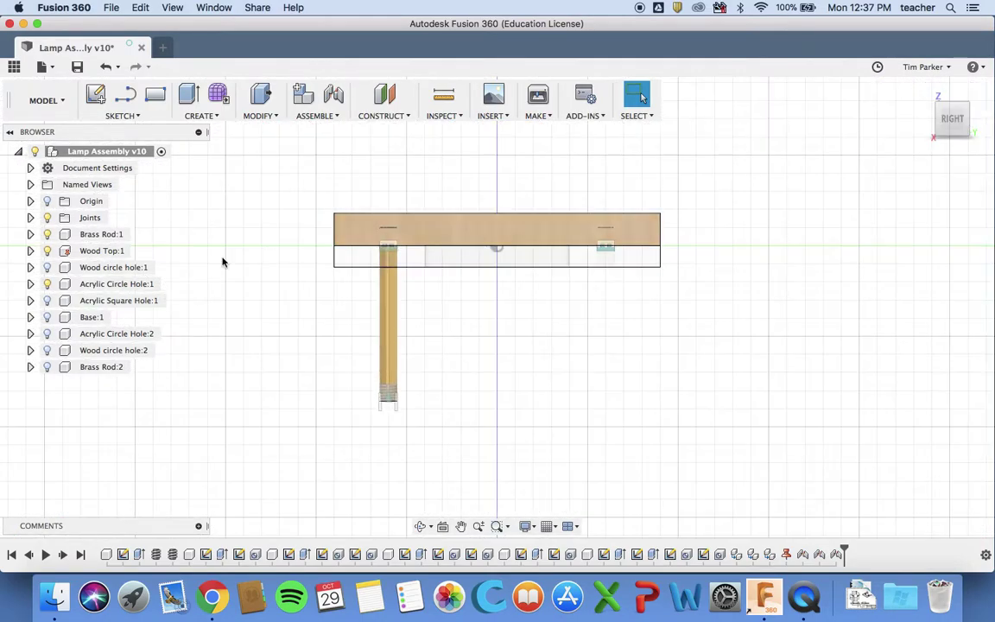
left_click(47, 367)
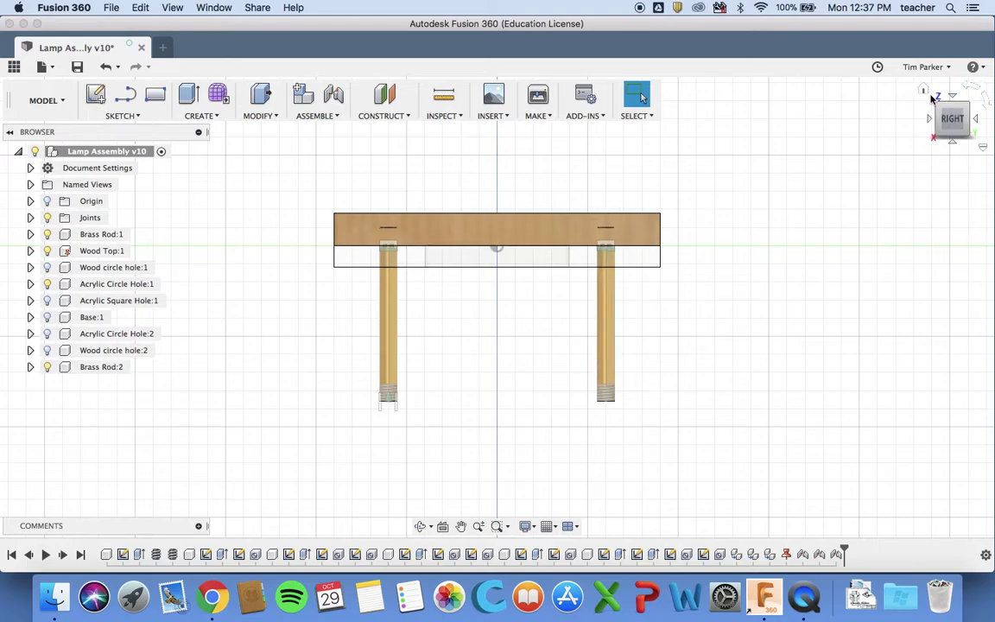
left_click(925, 91)
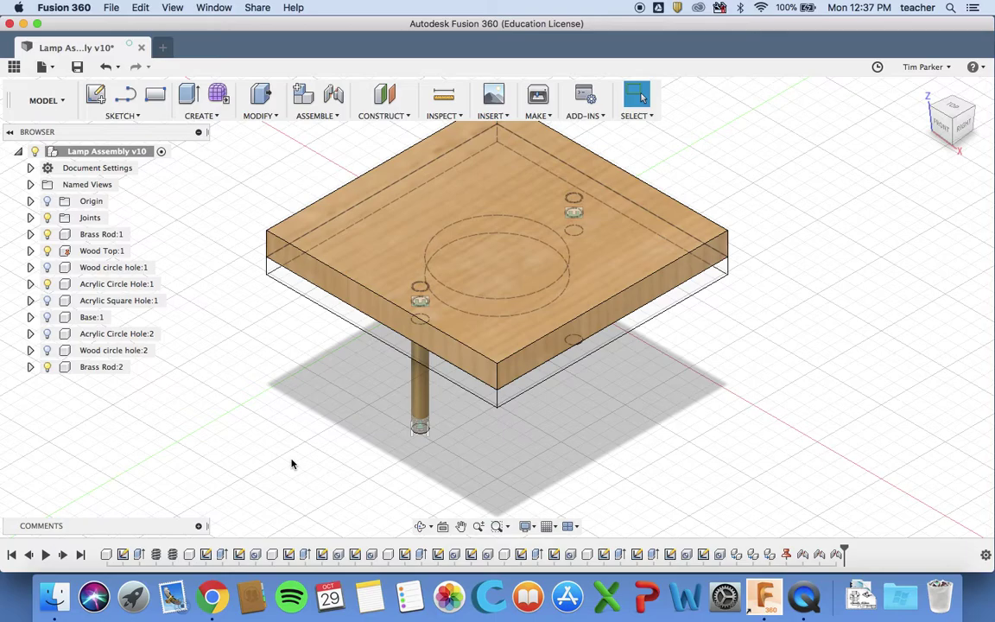
Show Wood circle hole:1 and hide Acrylic Circle Hole:1, Wood Top:1 and both brass rods
left_click(48, 268)
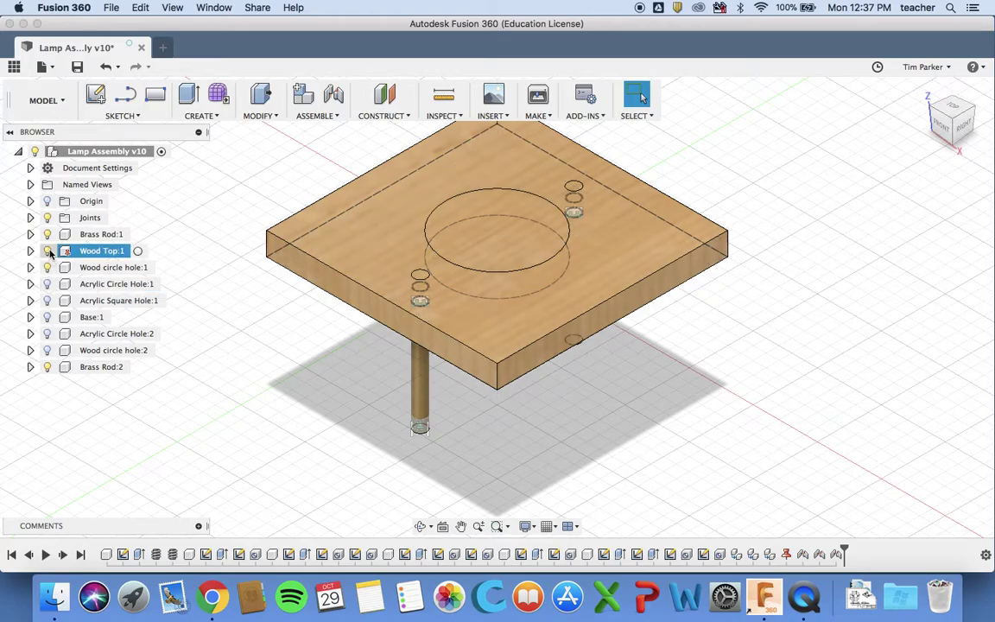
left_click(47, 250)
left_click(47, 234)
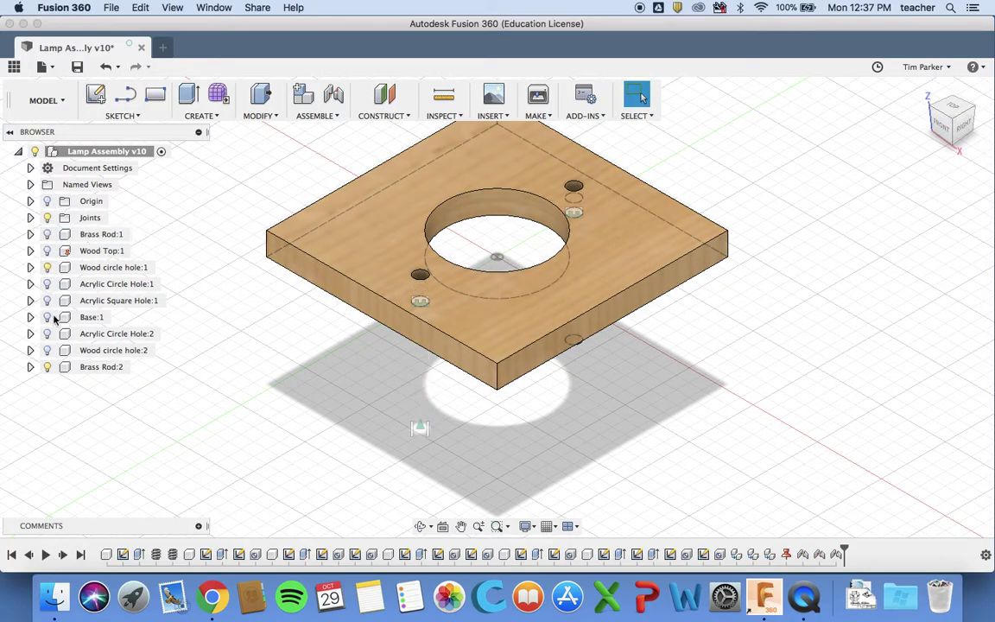
left_click(48, 367)
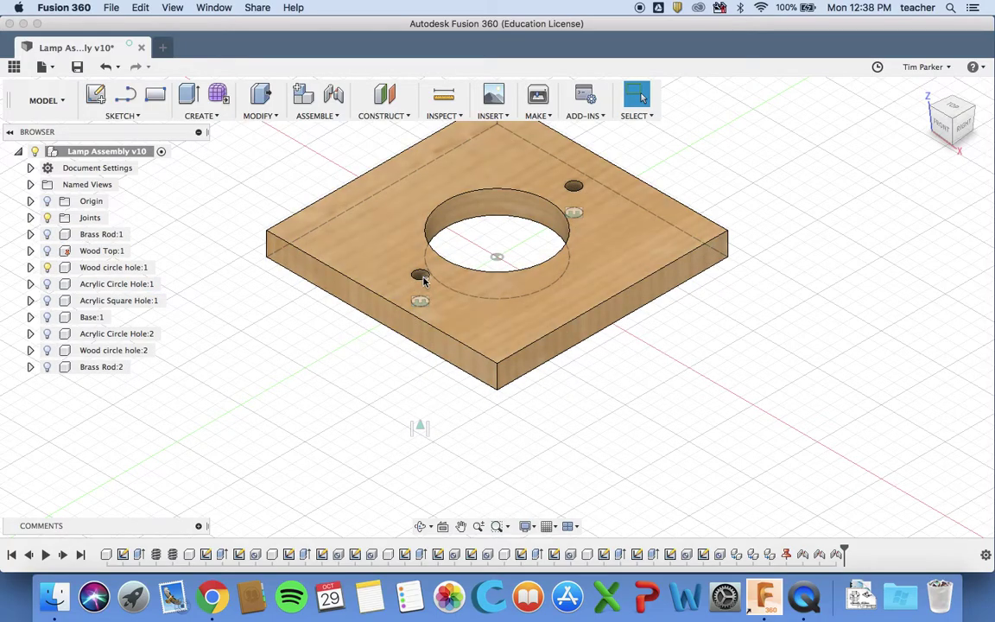
Start a Slider joint from the upper rim of Wood circle hole:1's negative-Y side rod hole to the lower end of Brass Rod:1, toggling component visibility for selection
left_click(332, 97)
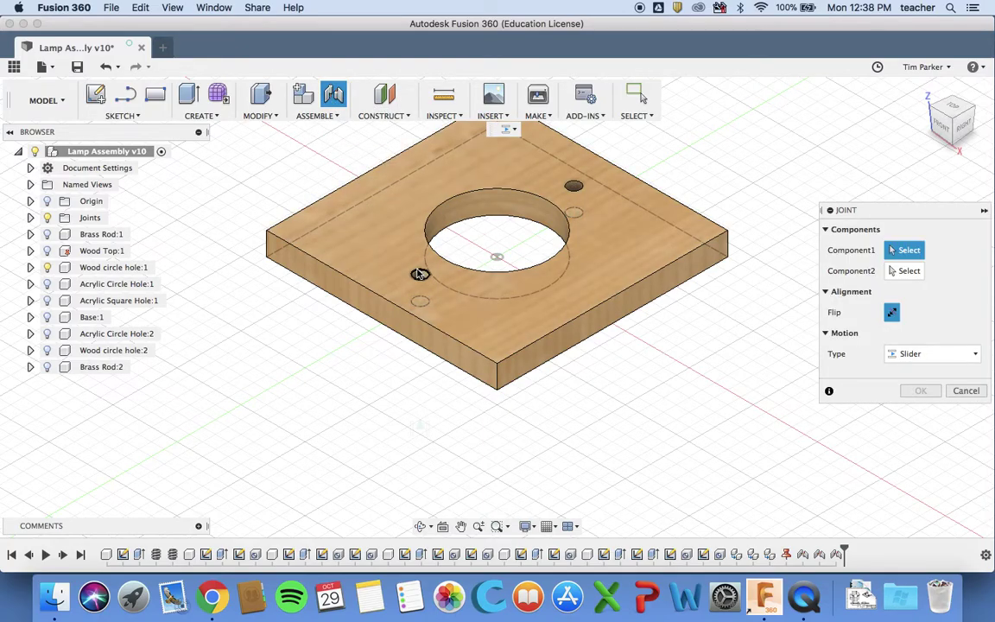
left_click(419, 274)
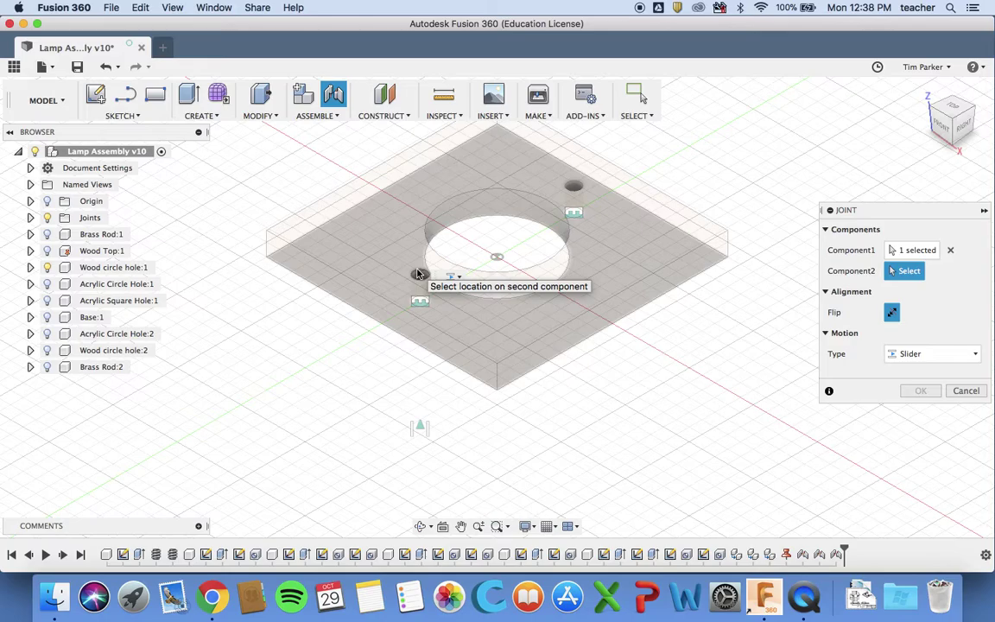
left_click(48, 269)
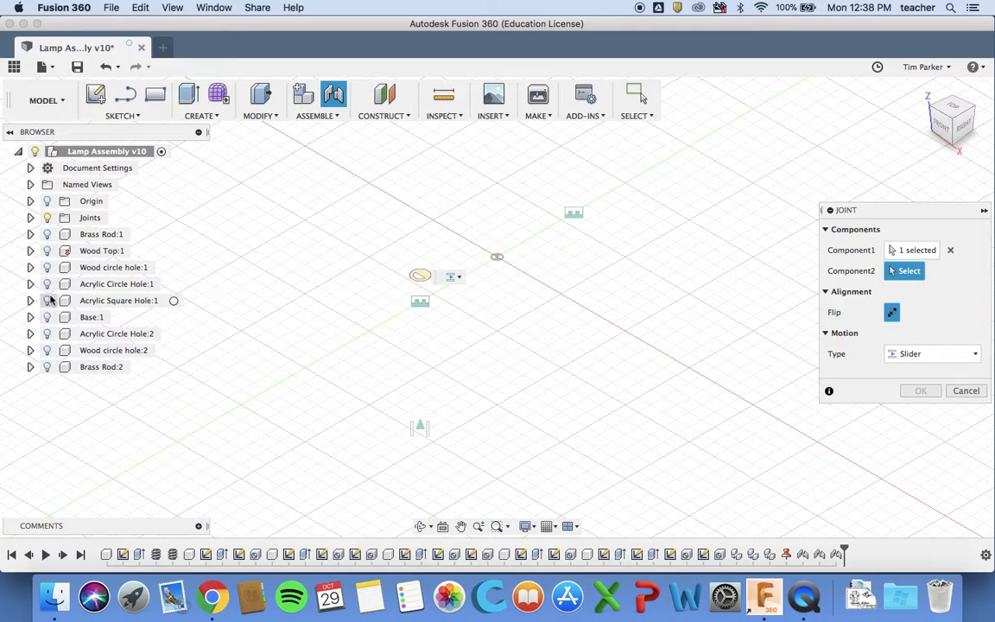
left_click(47, 234)
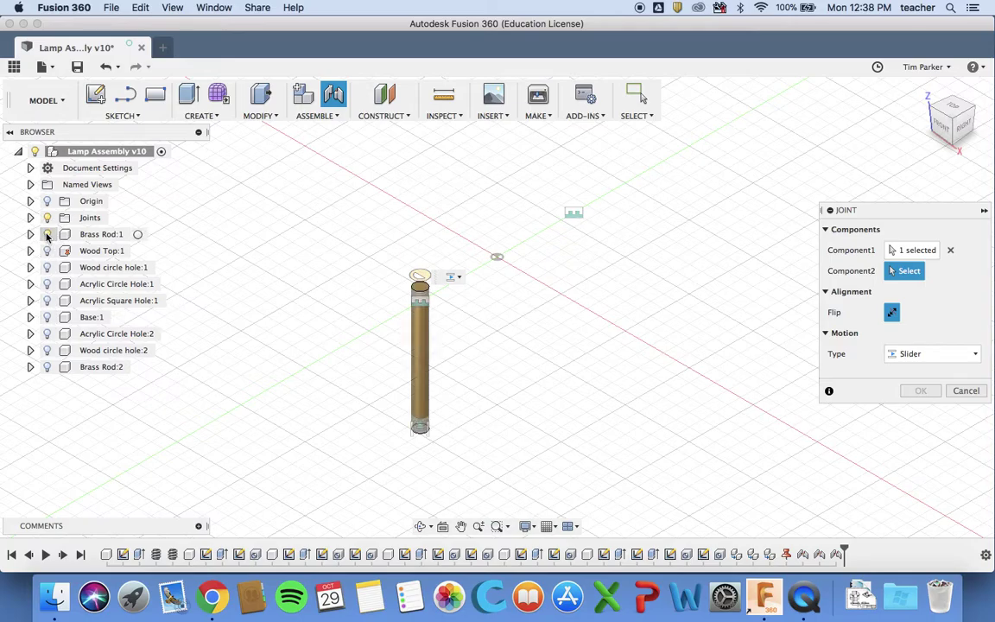
left_click(422, 437)
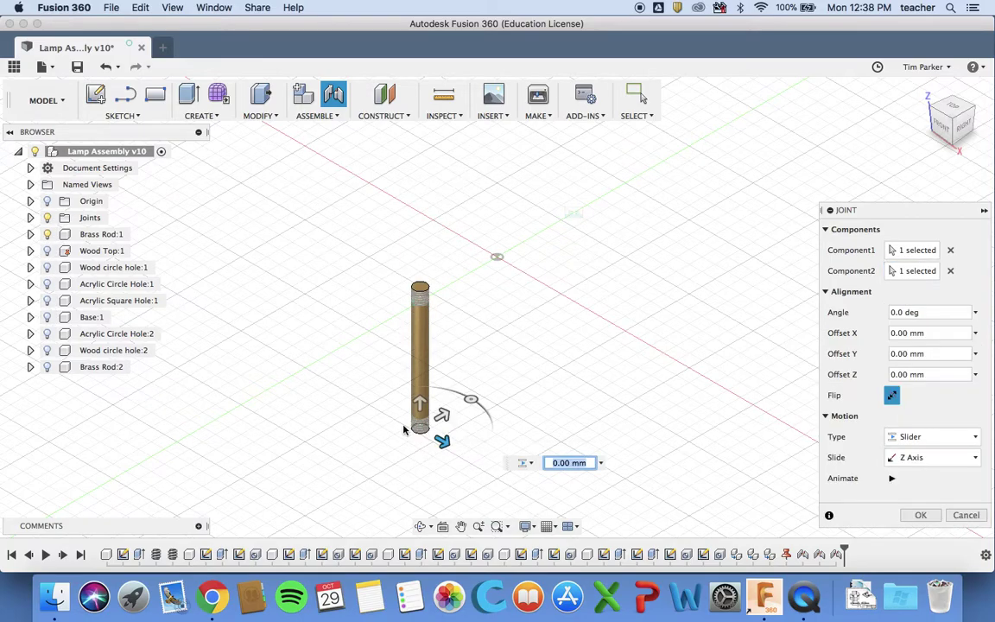
Show Wood circle hole:1, Wood Top:1 and Brass Rod:2, and finish the wood layer's slider joint with a 43 mm Z offset
left_click(48, 268)
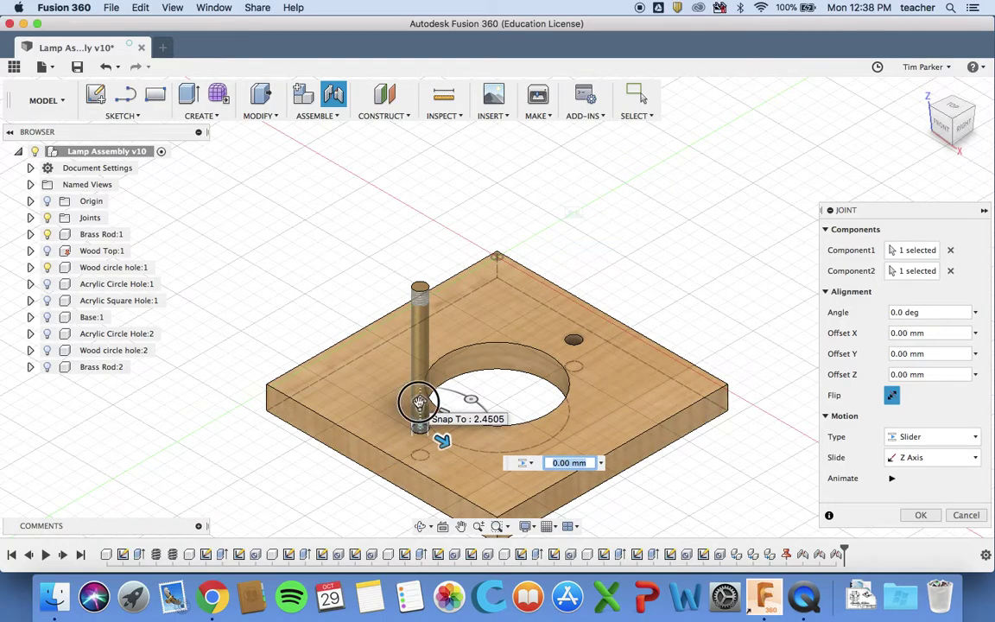
left_click(48, 251)
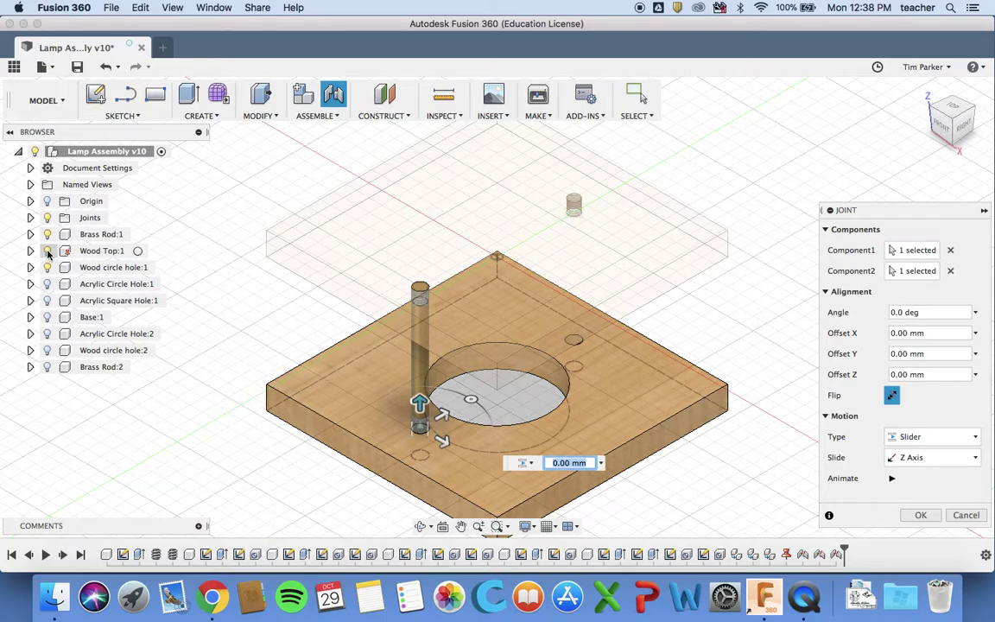
left_click(47, 367)
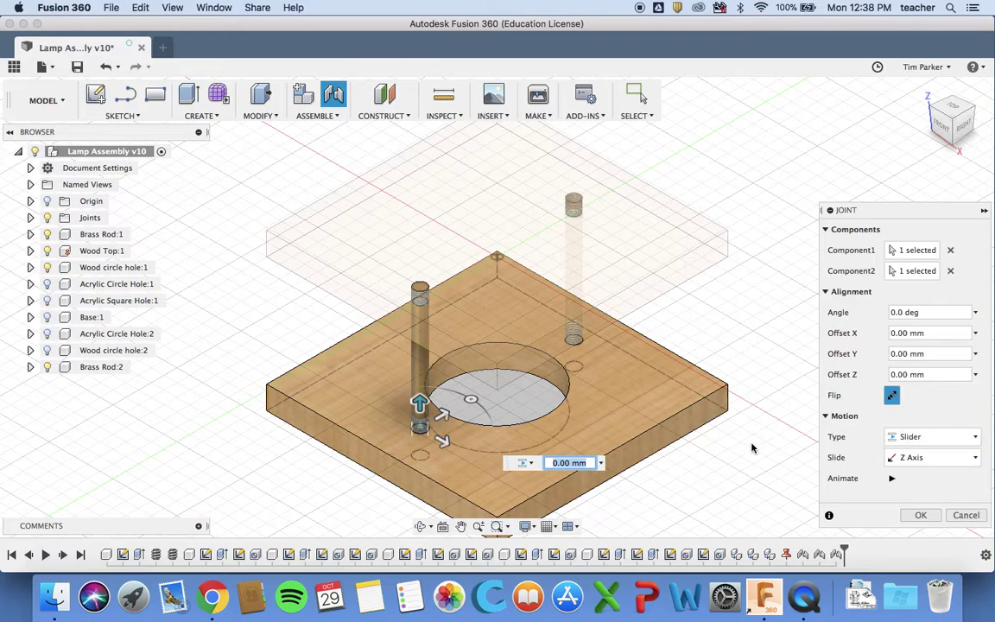
left_click_drag(419, 401, 420, 330)
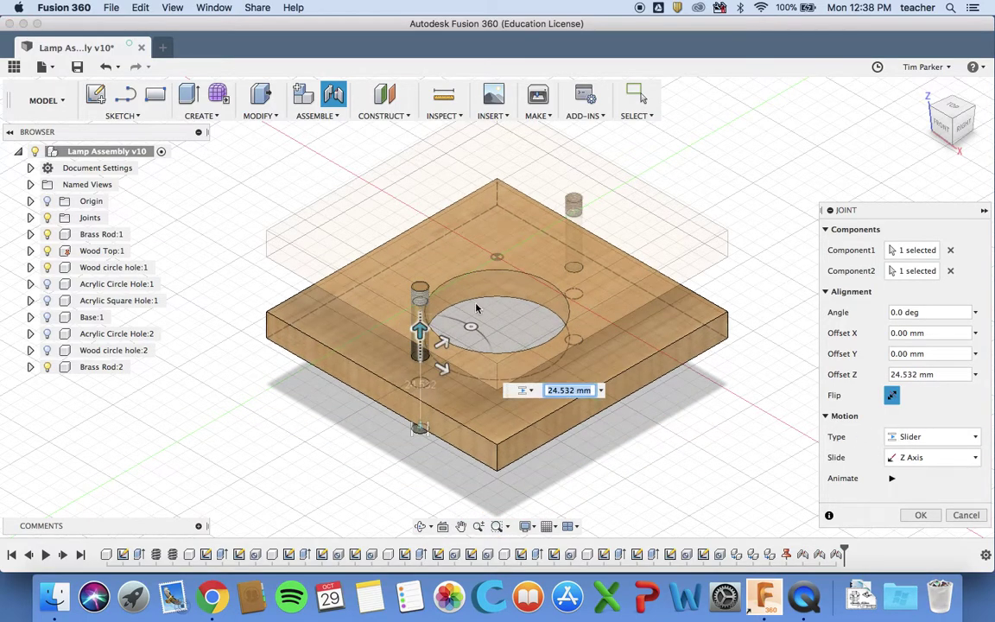
left_click(941, 129)
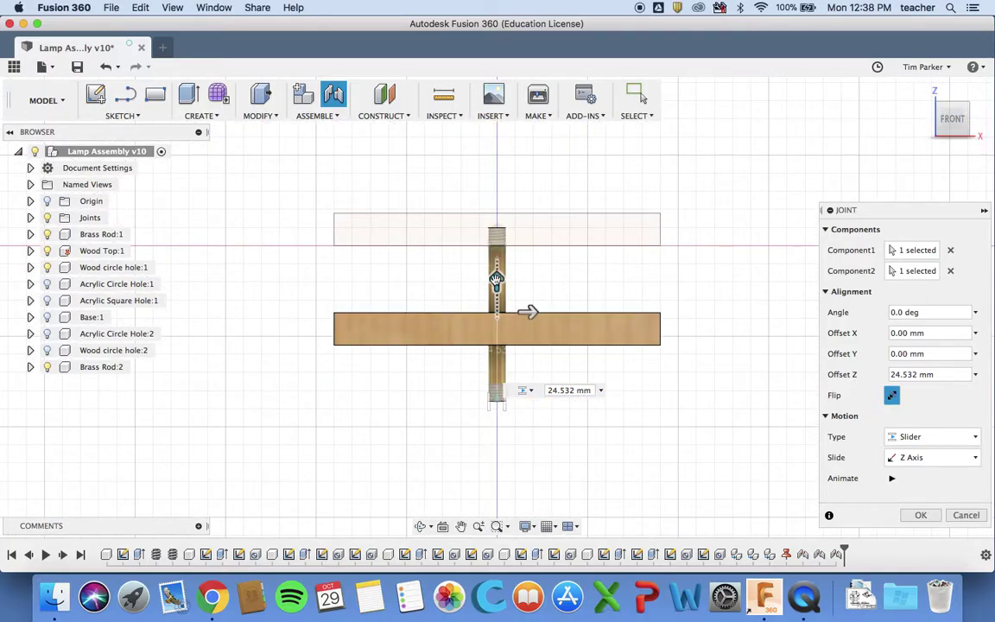
scroll(496, 278, "up", 3)
left_click_drag(537, 325, 537, 208)
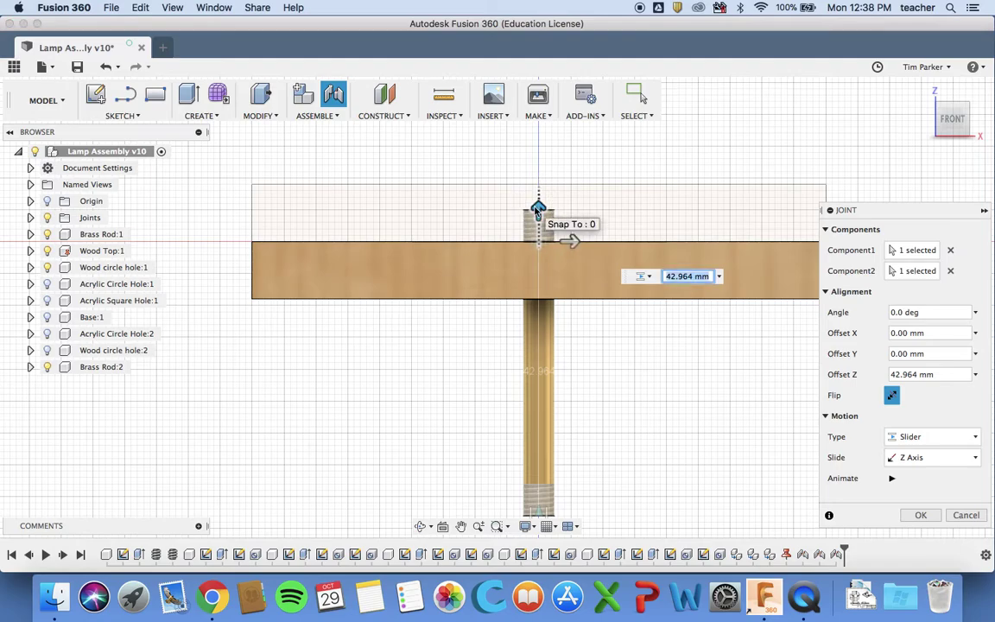
key("Return")
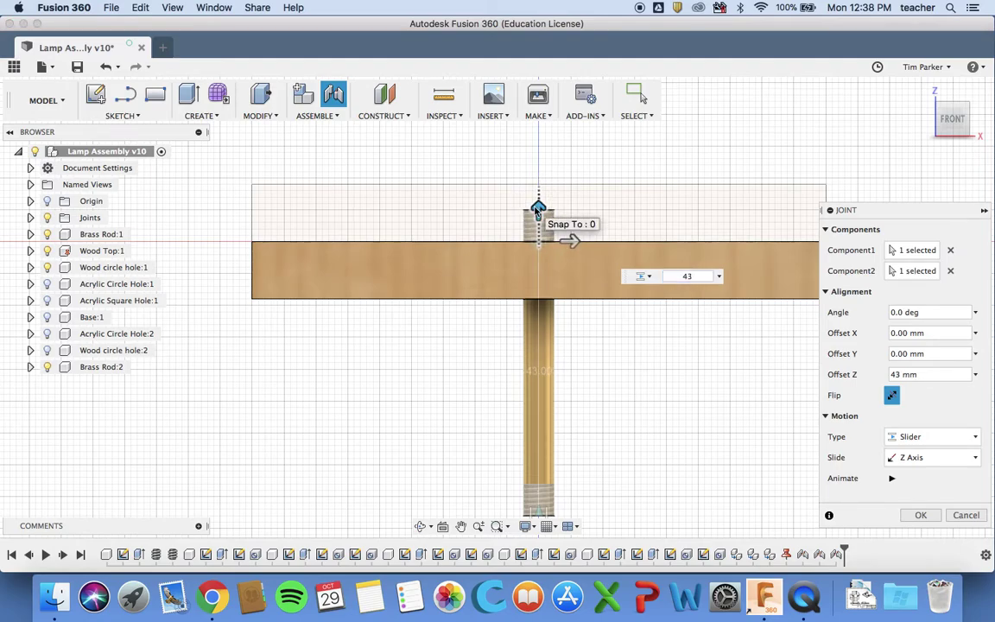
key("Return")
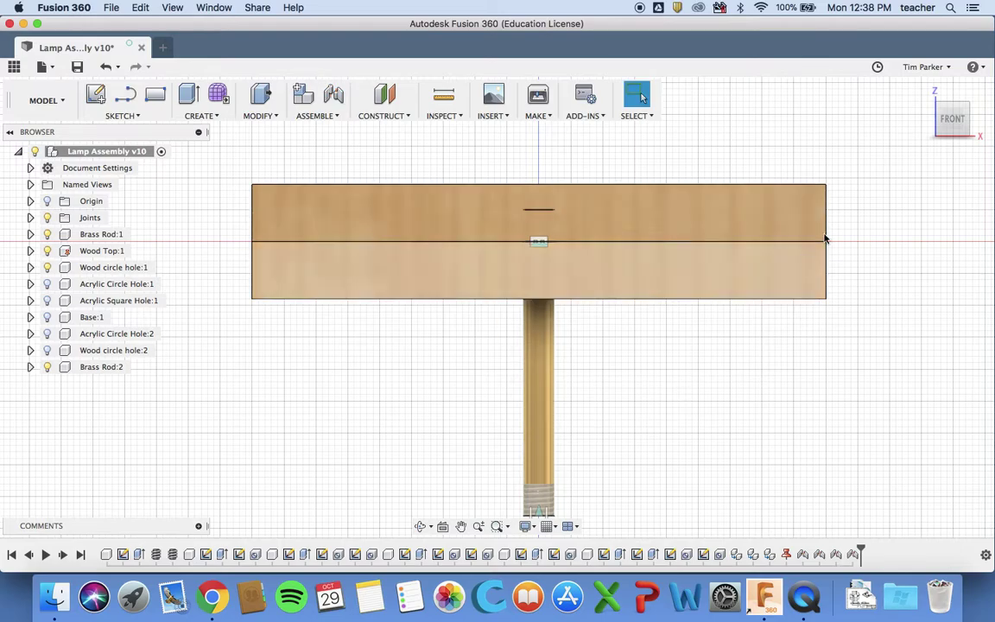
Return to the home view and show Acrylic Circle Hole:1
left_click(925, 92)
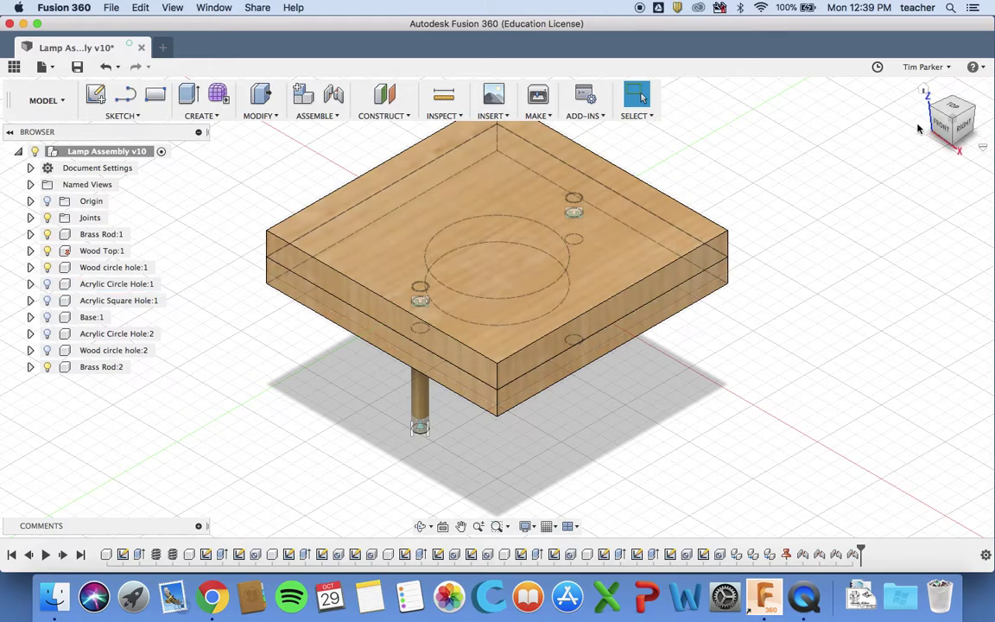
left_click(48, 285)
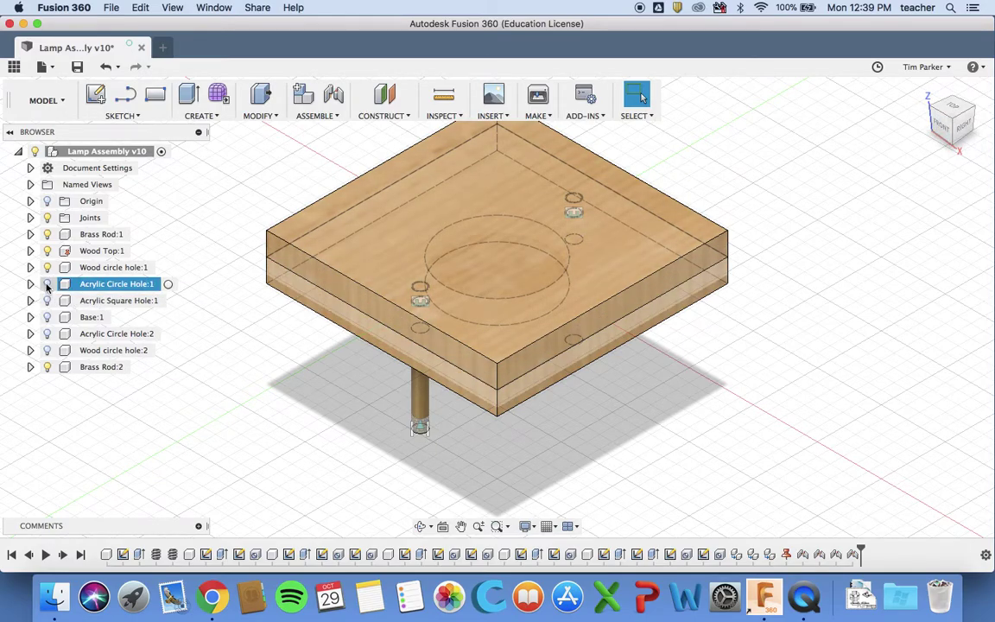
left_click(48, 285)
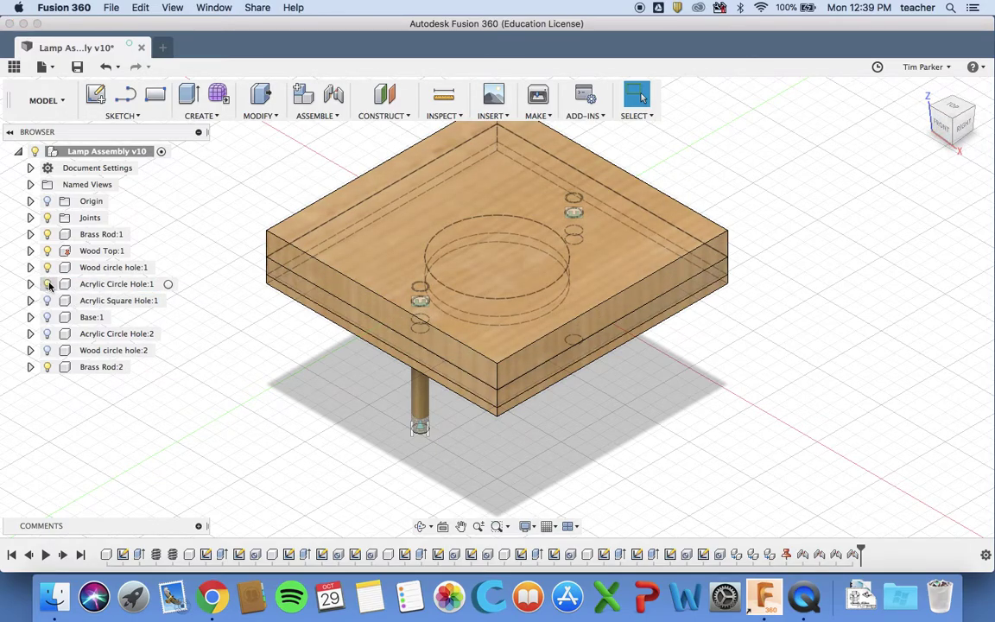
left_click(47, 301)
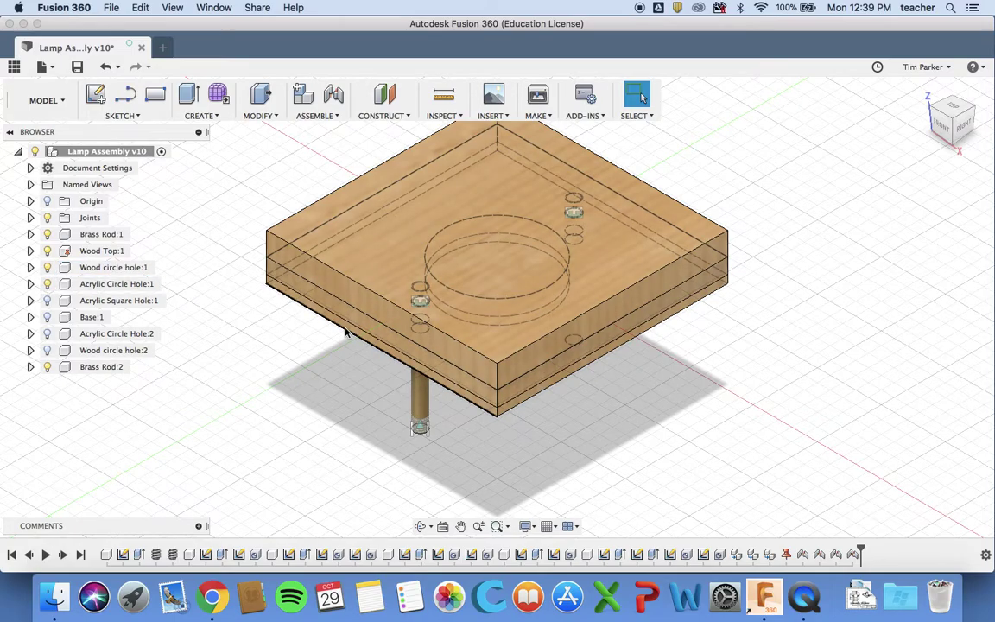
Edit Wood circle hole:1's slider joint and set its Z offset to 37 mm to place it beneath the upper acrylic layer
right_click(852, 556)
left_click(890, 442)
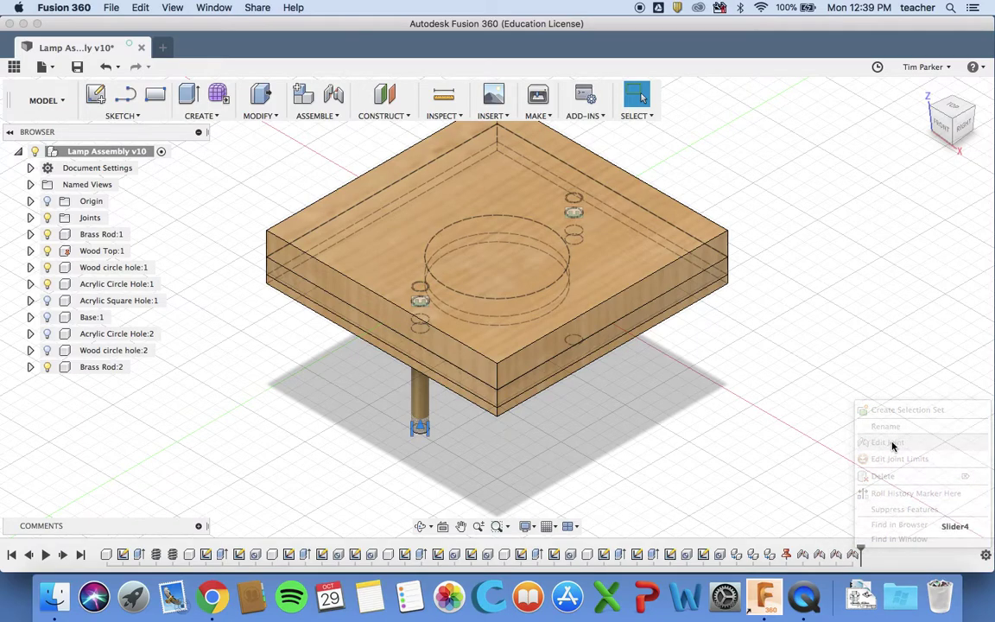
mouse_move(418, 276)
left_mouse_down()
mouse_move(418, 319)
mouse_move(419, 296)
left_mouse_up()
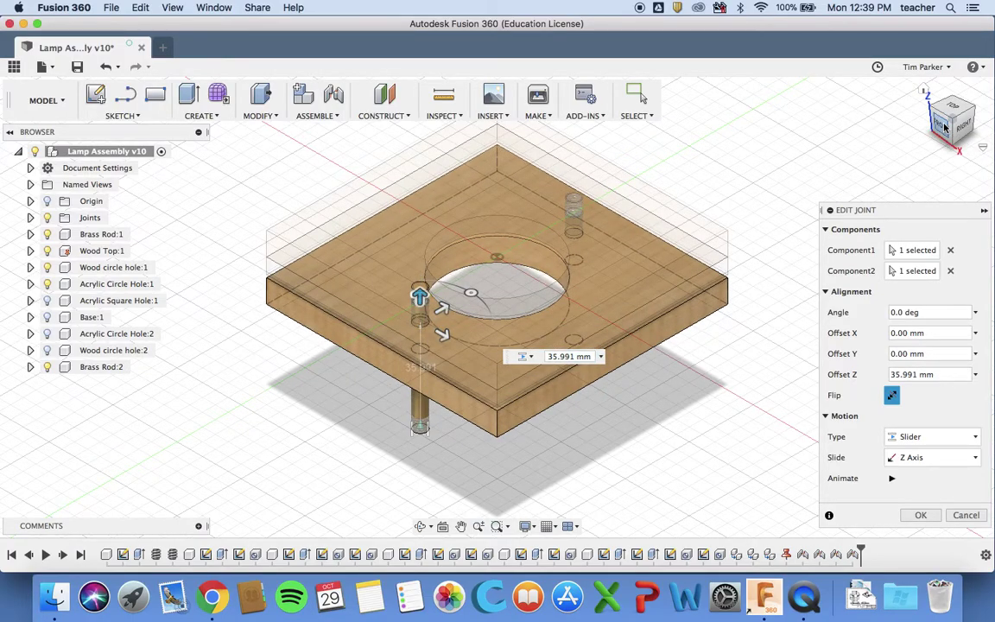
left_click(944, 130)
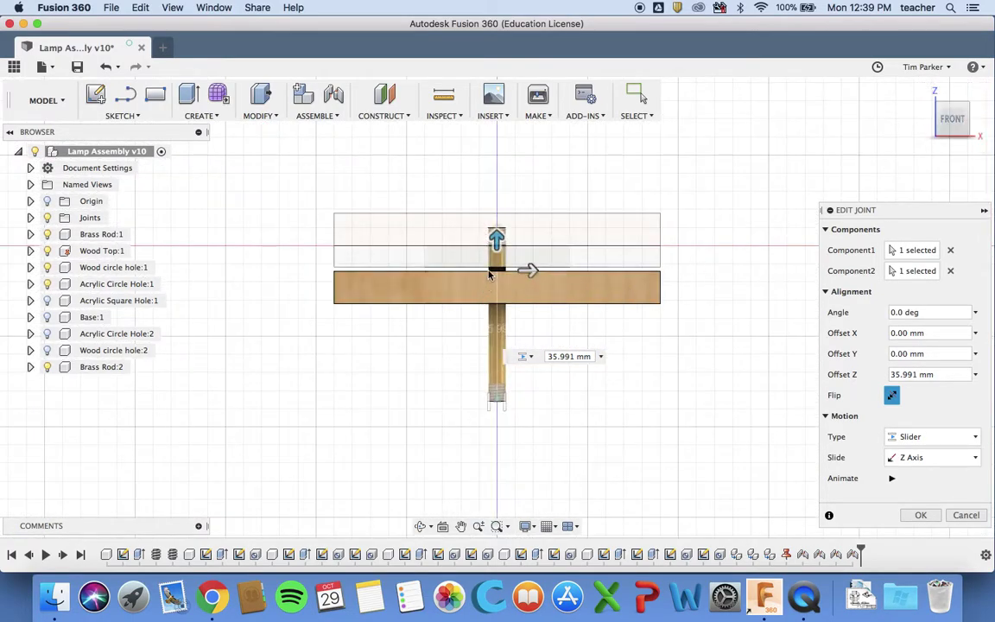
scroll(497, 242, "up", 3)
scroll(499, 241, "up", 2)
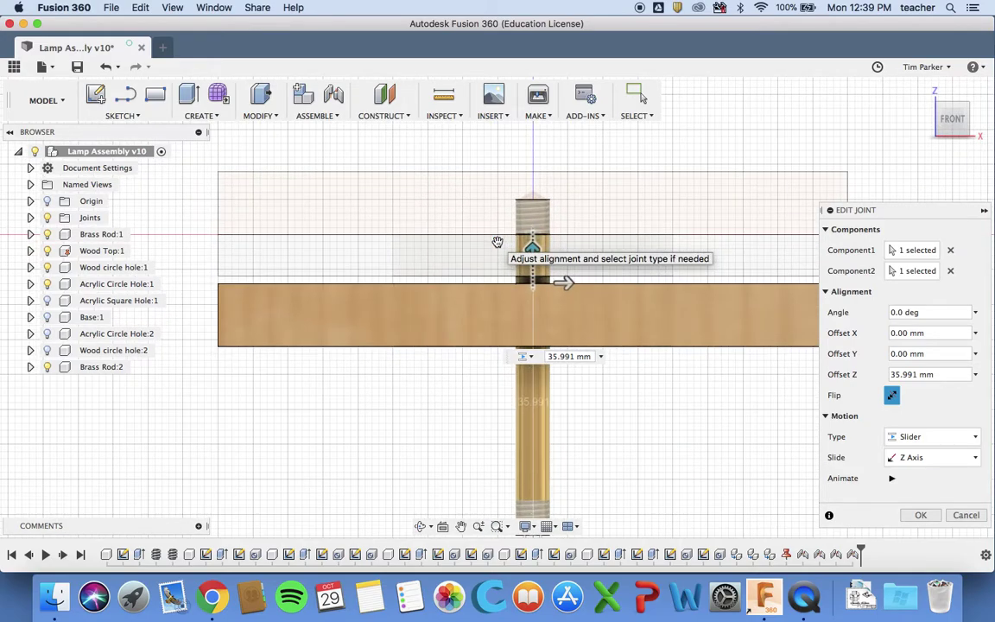
left_click_drag(532, 251, 534, 247)
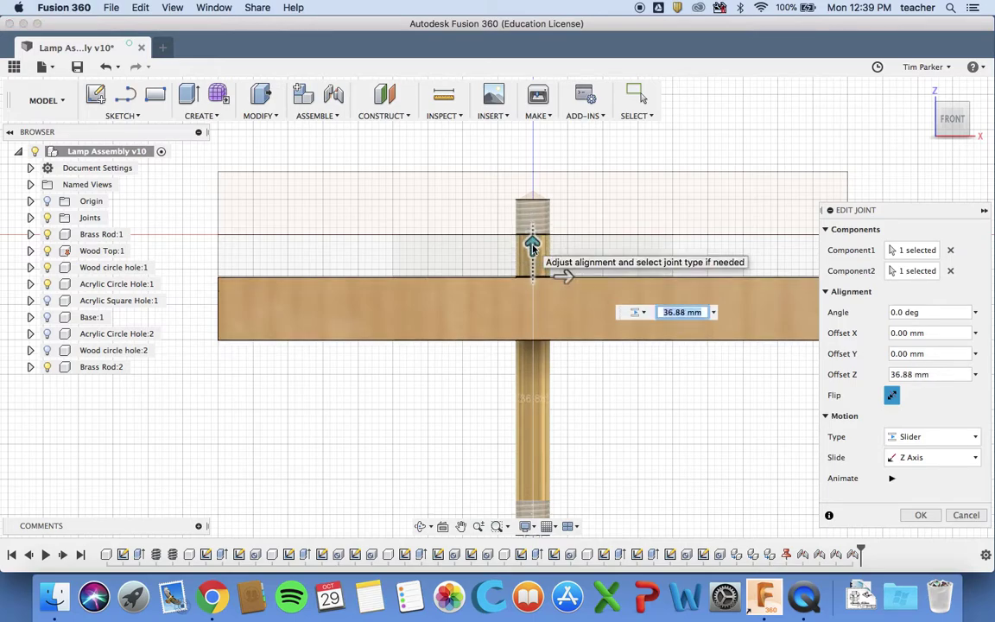
type("7")
key("Return")
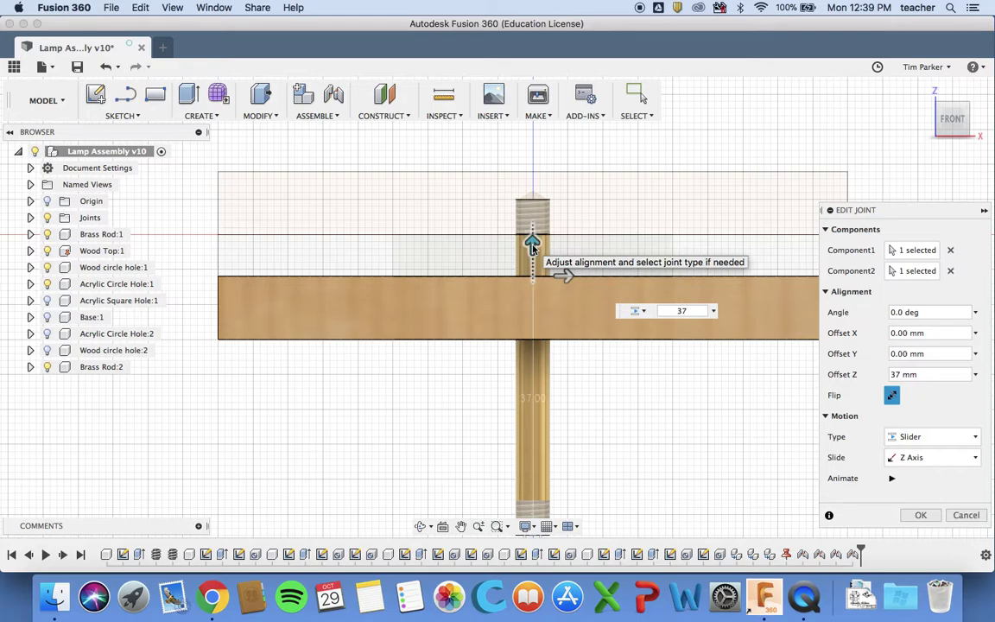
scroll(532, 248, "up", 2)
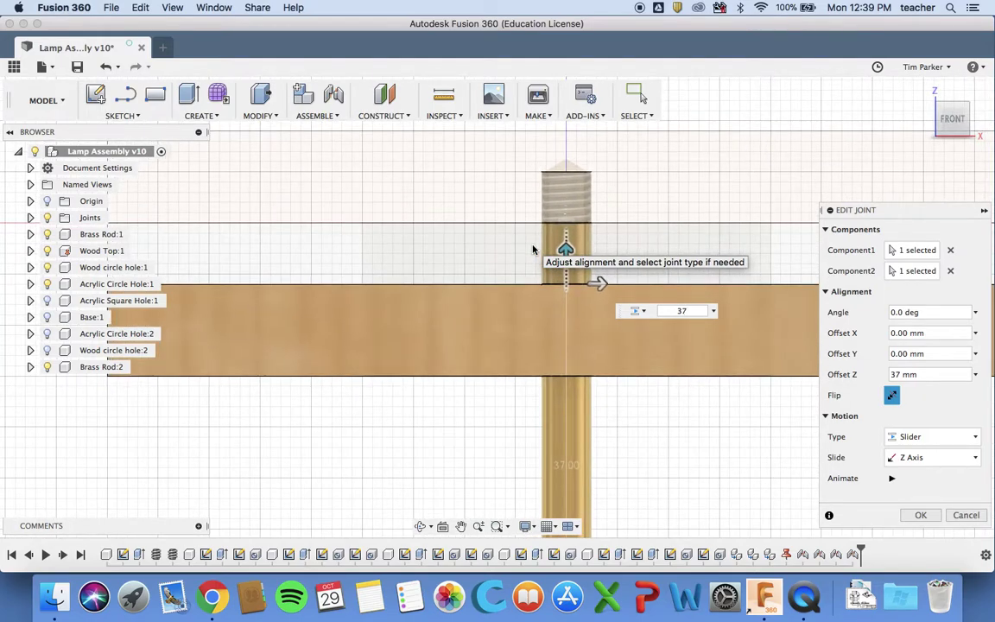
key("Return")
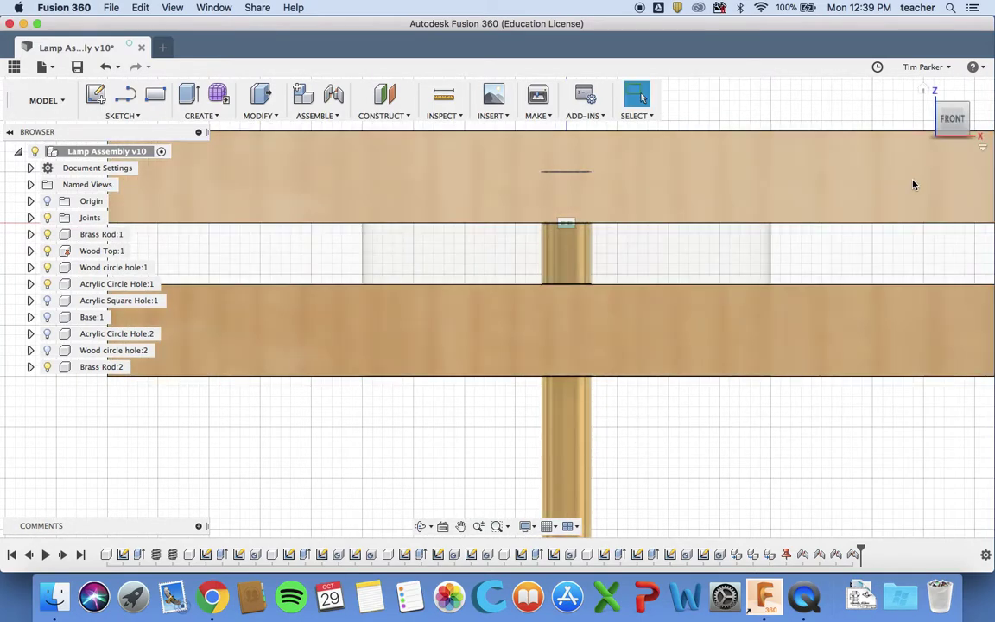
left_click(923, 91)
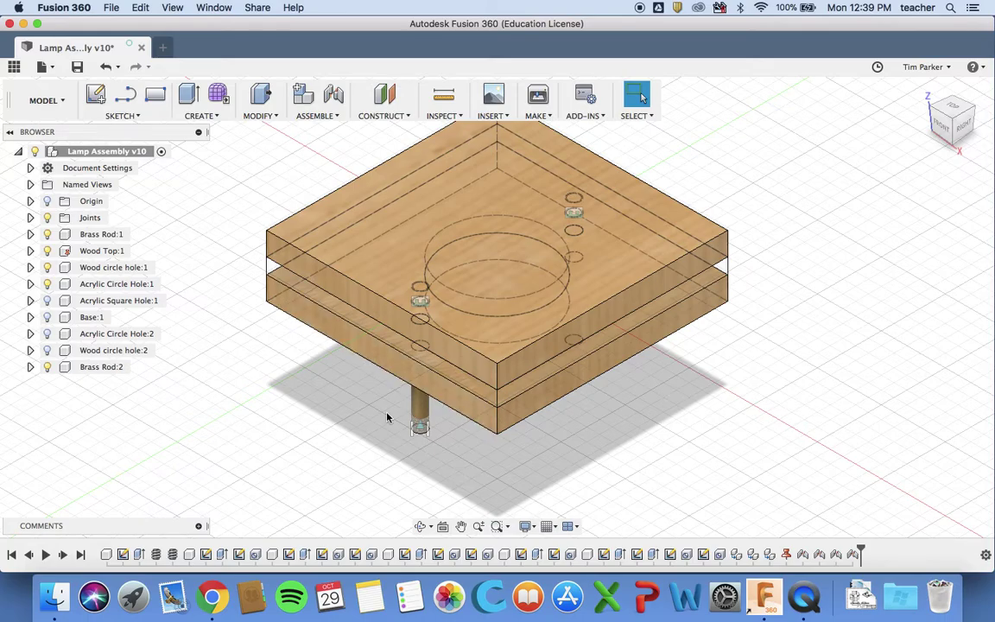
Show Acrylic Circle Hole:2 and start a Slider joint from its front rod hole's upper rim to the lower end of Brass Rod:1
left_click(47, 334)
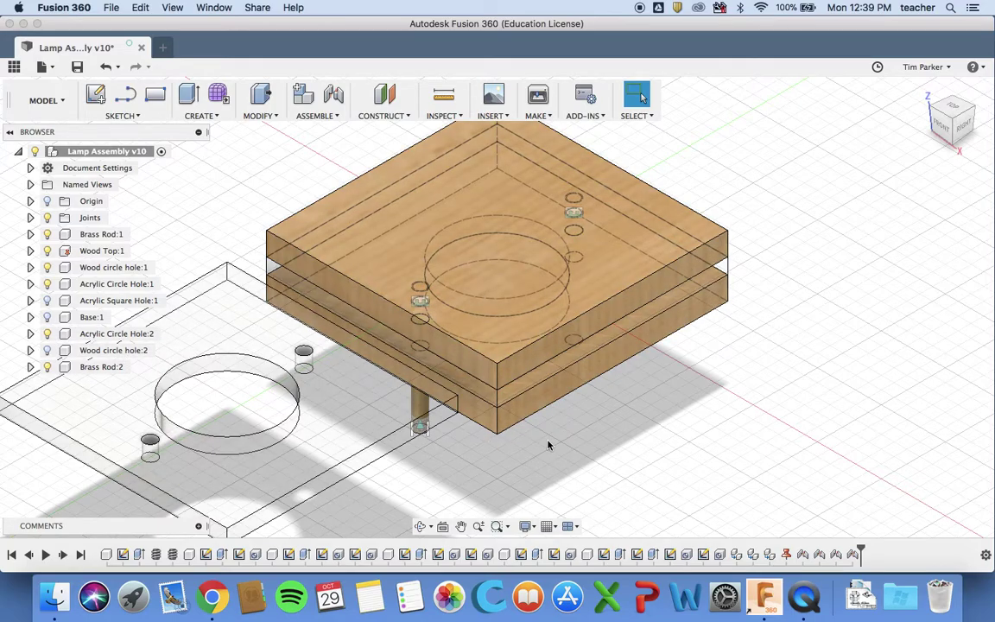
scroll(581, 428, "down", 5)
scroll(580, 427, "left", 5)
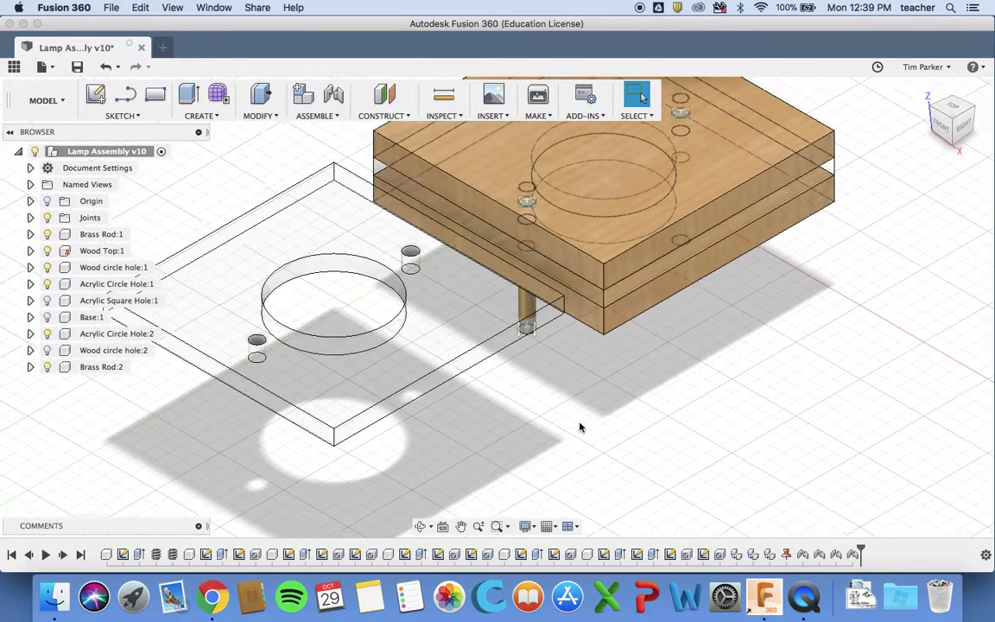
scroll(580, 427, "right", 1)
scroll(580, 428, "down", 1)
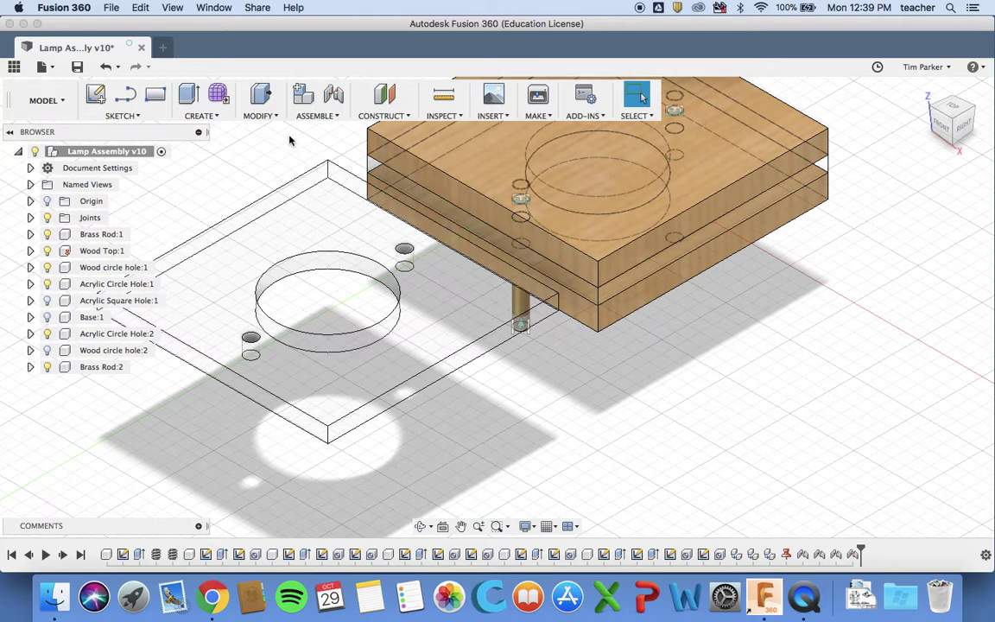
left_click(333, 96)
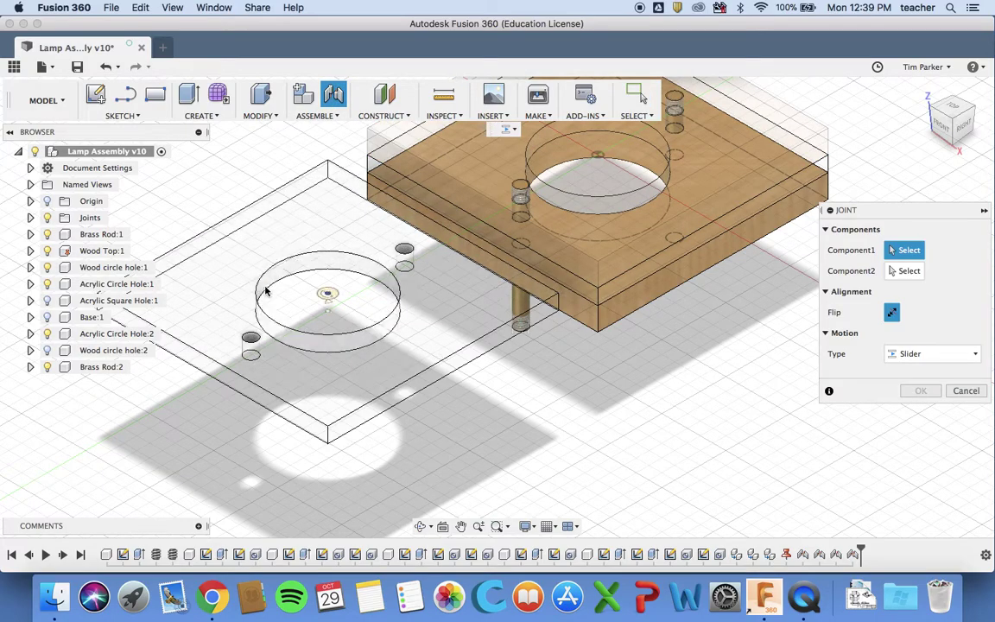
left_click(250, 337)
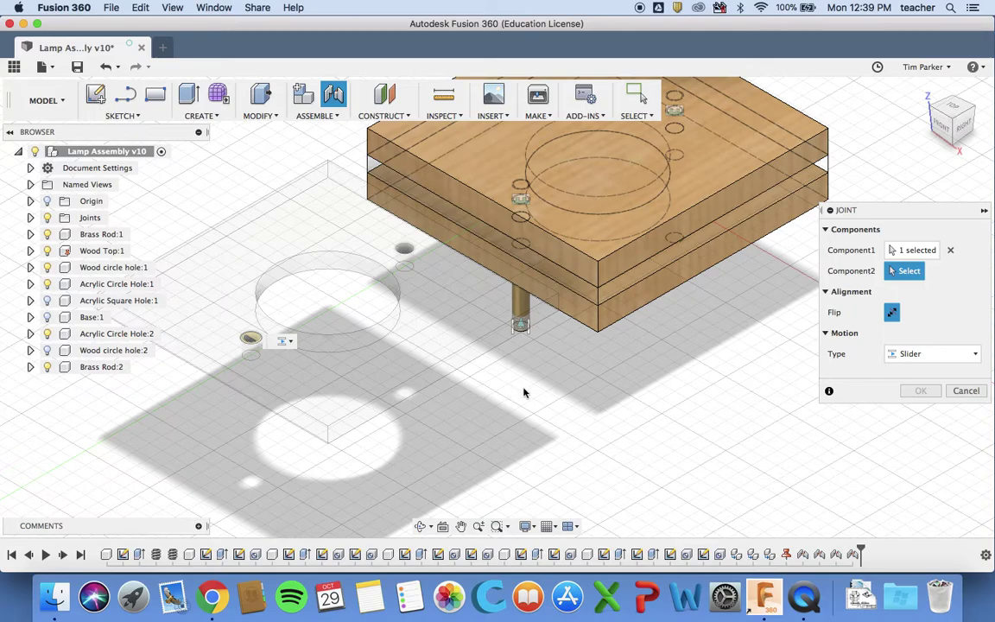
left_click(520, 328)
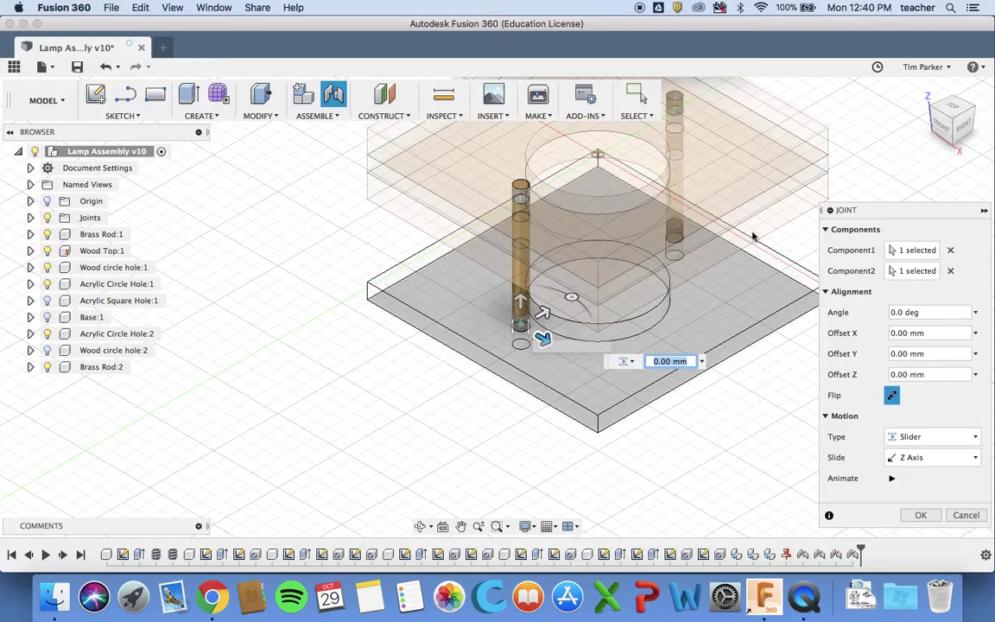
Set the Z offset of Acrylic Circle Hole:2's slider joint to 28 mm and finish the joint
left_click(940, 135)
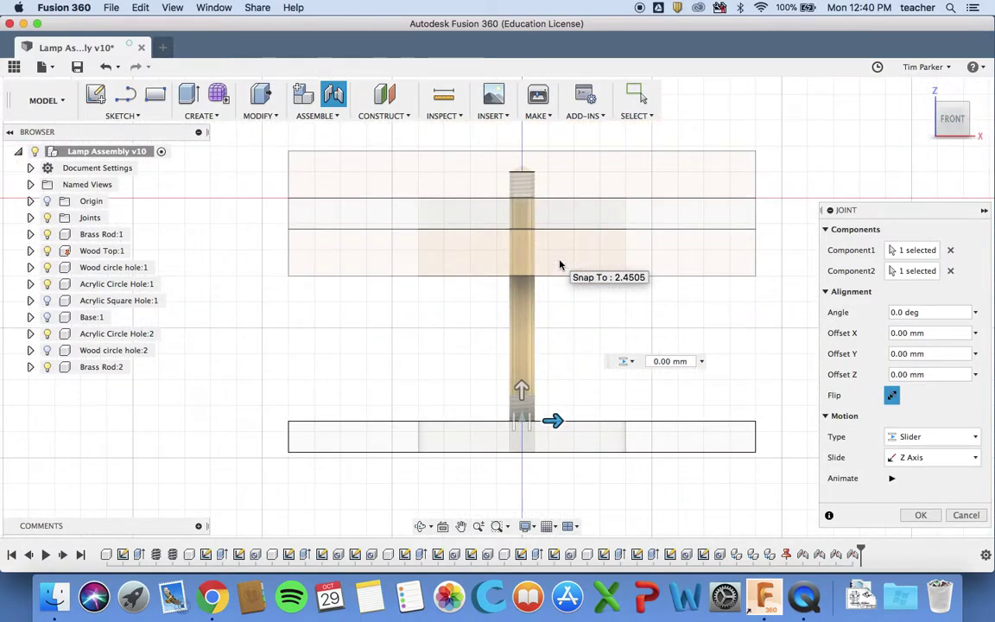
left_click_drag(522, 394, 517, 249)
type("28")
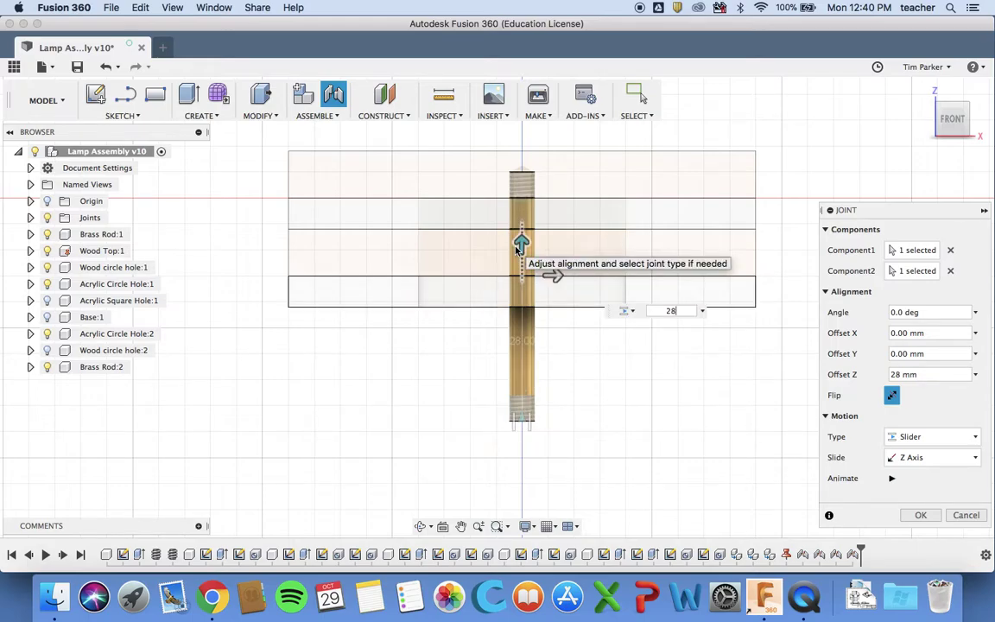
key("Return")
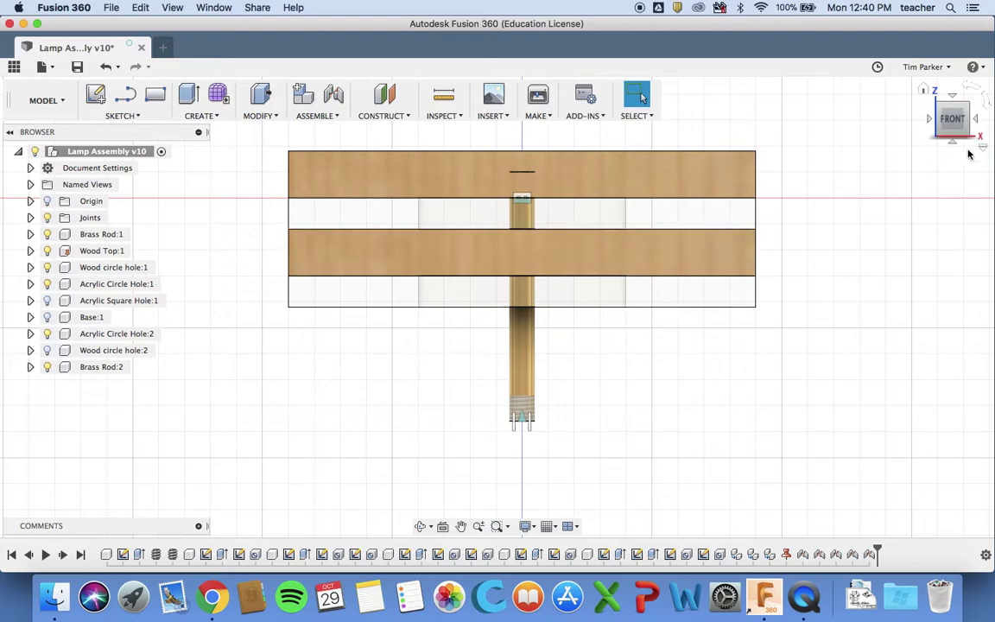
left_click(927, 89)
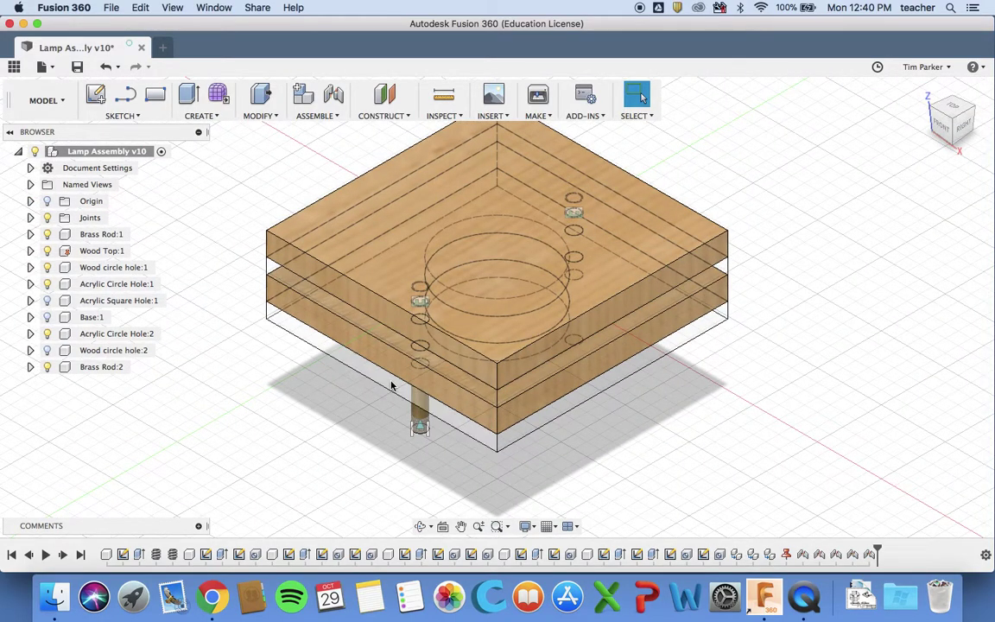
Show Wood circle hole:2 and start a Slider joint from its front rod hole's upper rim to the lower end of Brass Rod:1
left_click(961, 122)
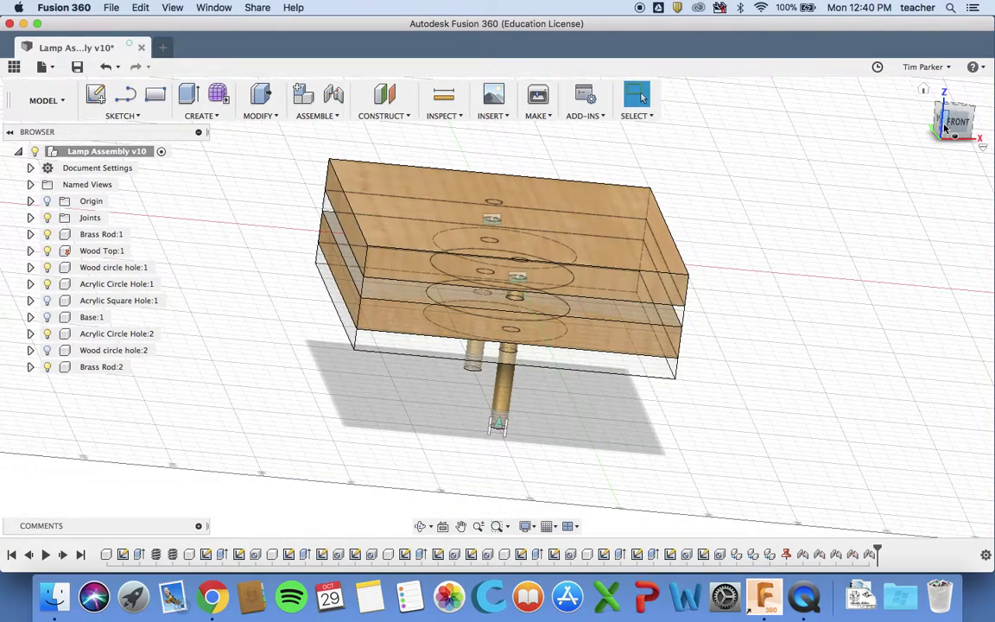
left_click(964, 122)
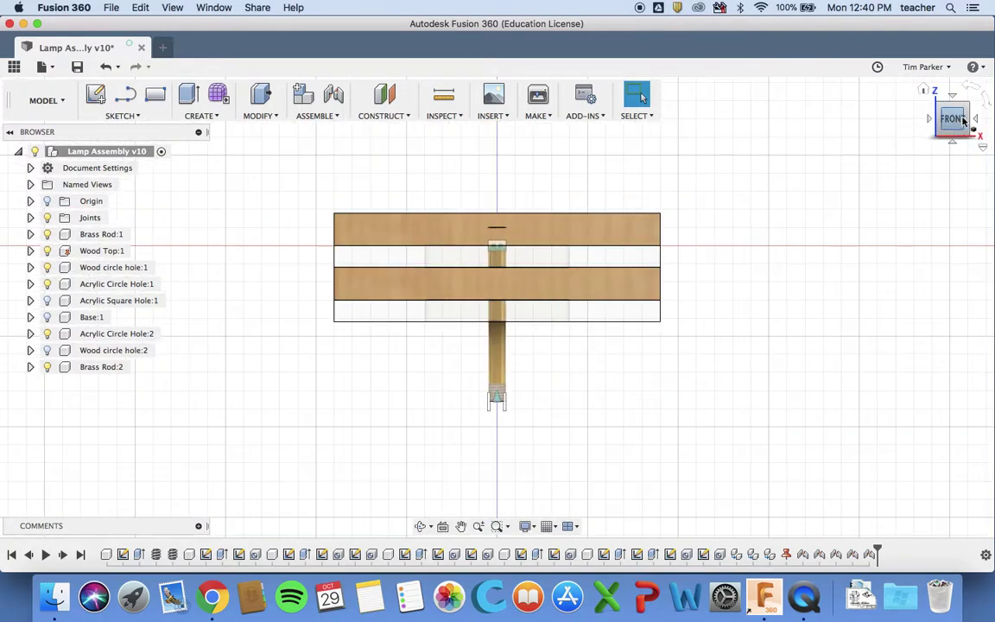
left_click(924, 89)
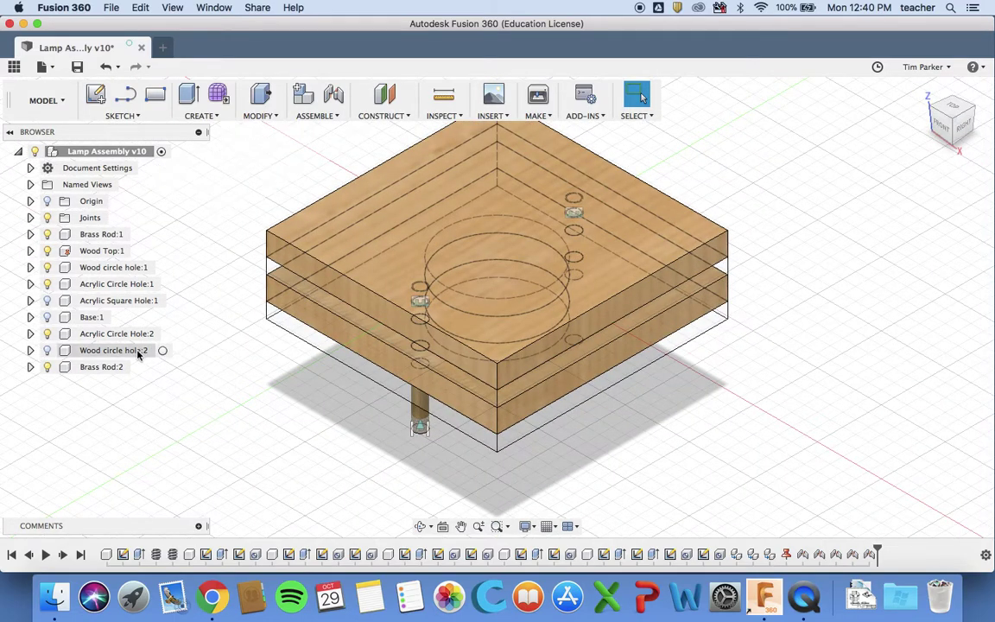
left_click(48, 349)
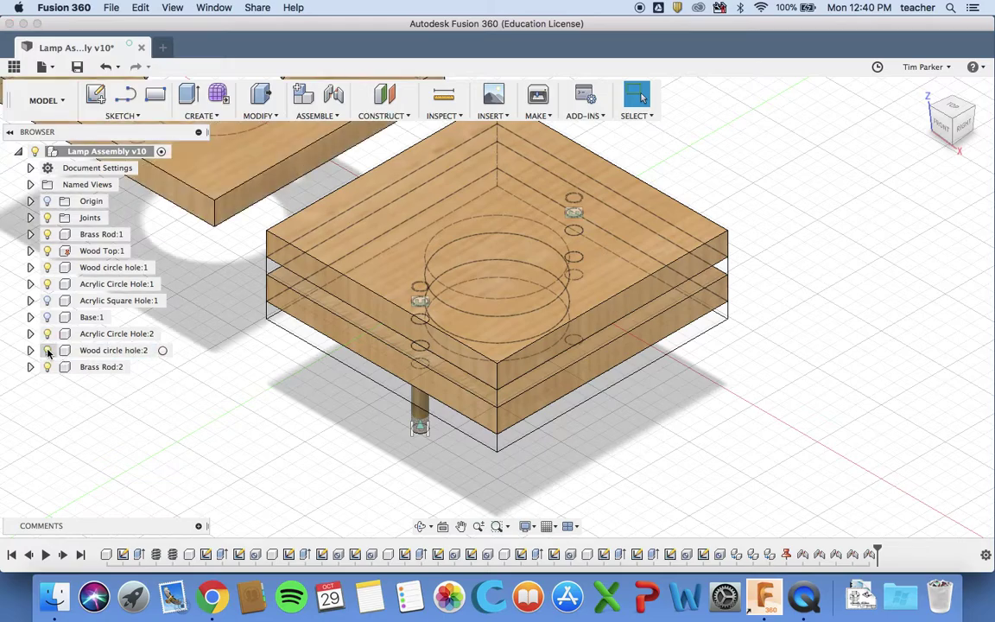
key("F6")
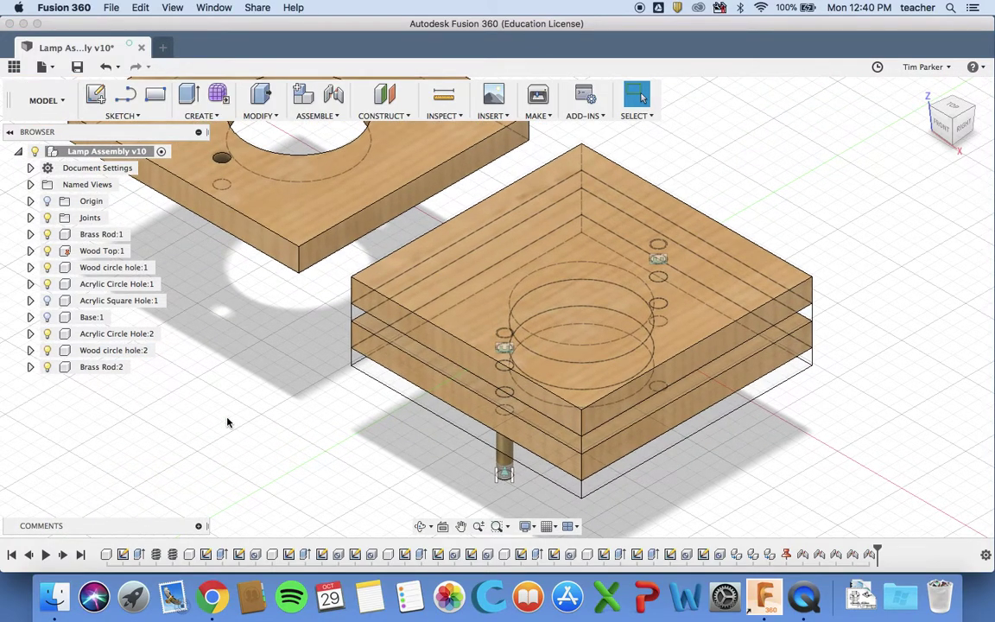
left_click(334, 95)
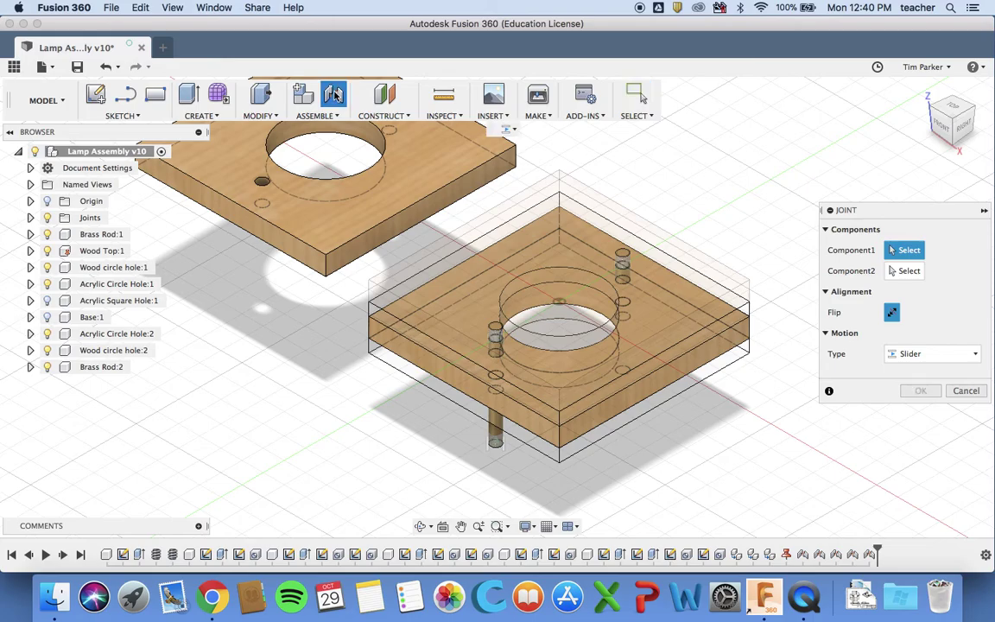
left_click(262, 183)
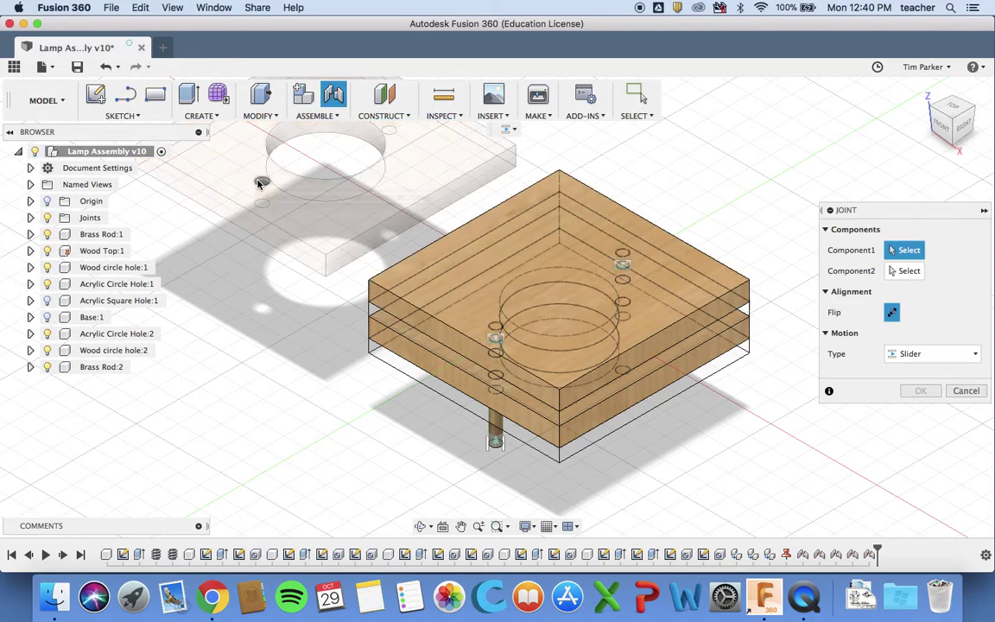
left_click(496, 446)
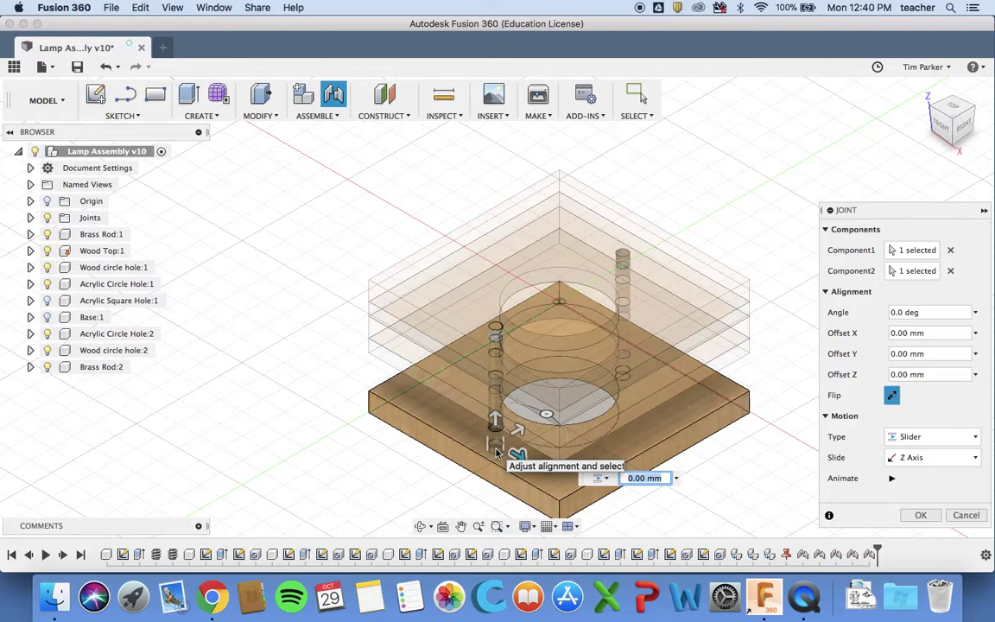
Set the Z offset of Wood circle hole:2's slider joint to 22 mm and finish the joint
left_click(945, 128)
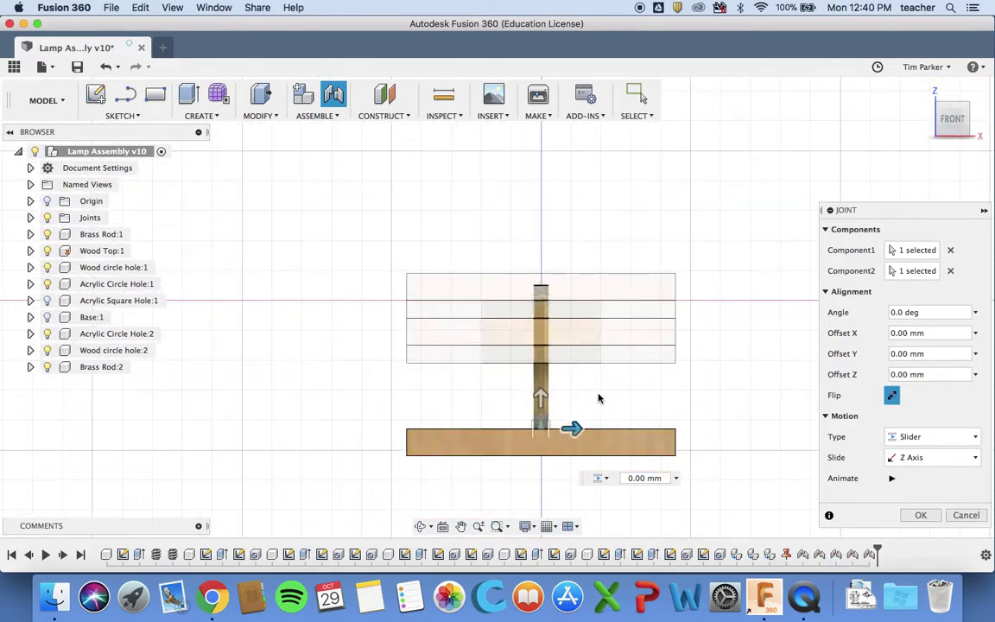
scroll(592, 399, "up", 3)
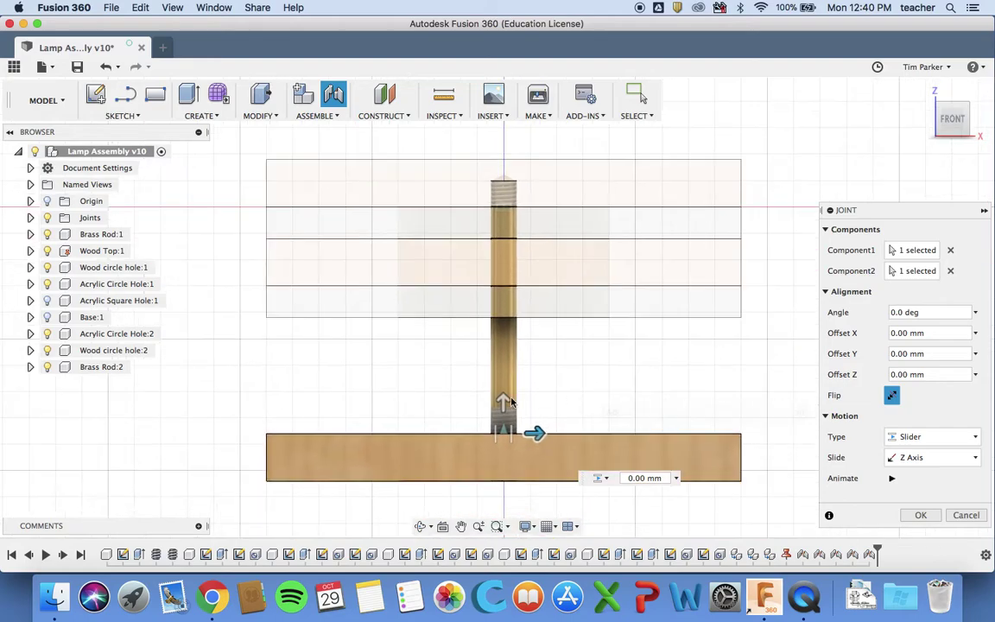
left_click_drag(503, 400, 503, 290)
type("2")
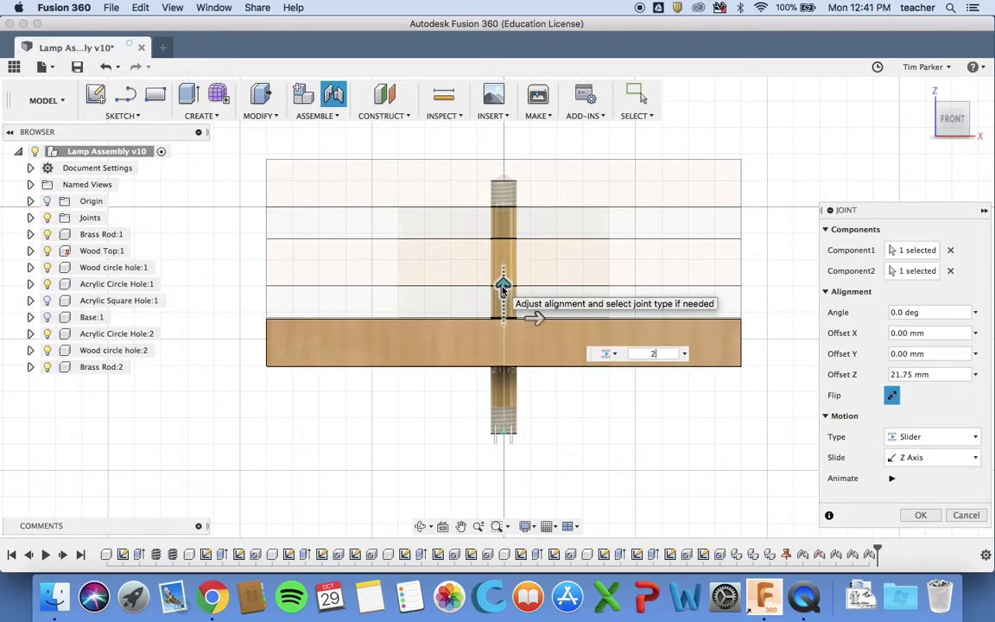
type("2")
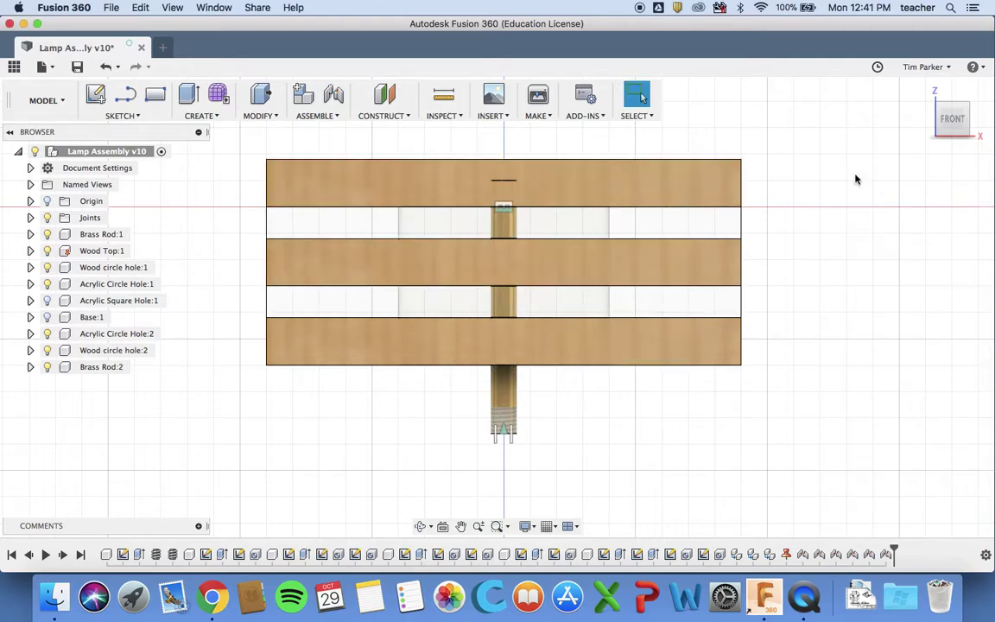
left_click(924, 91)
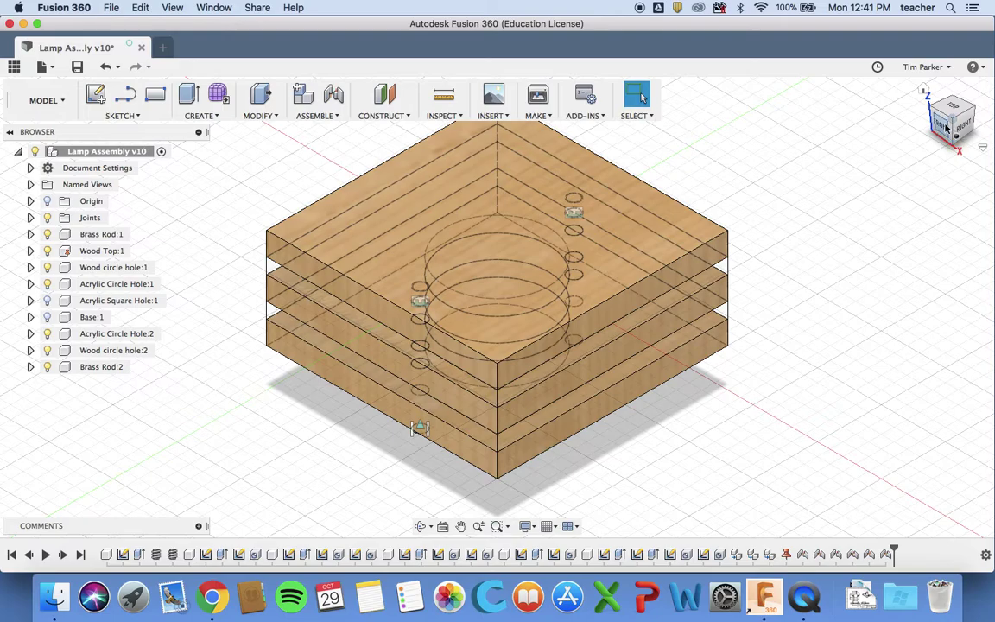
Show Acrylic Square Hole:1 and move it about 124 mm out of the stack in the negative Y direction
left_click(946, 128)
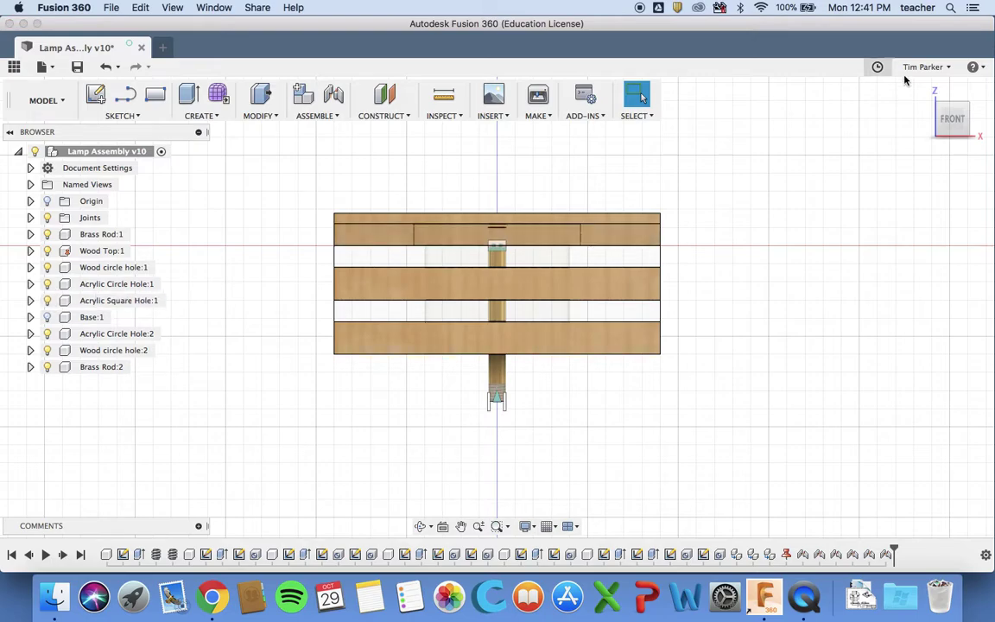
left_click(931, 89)
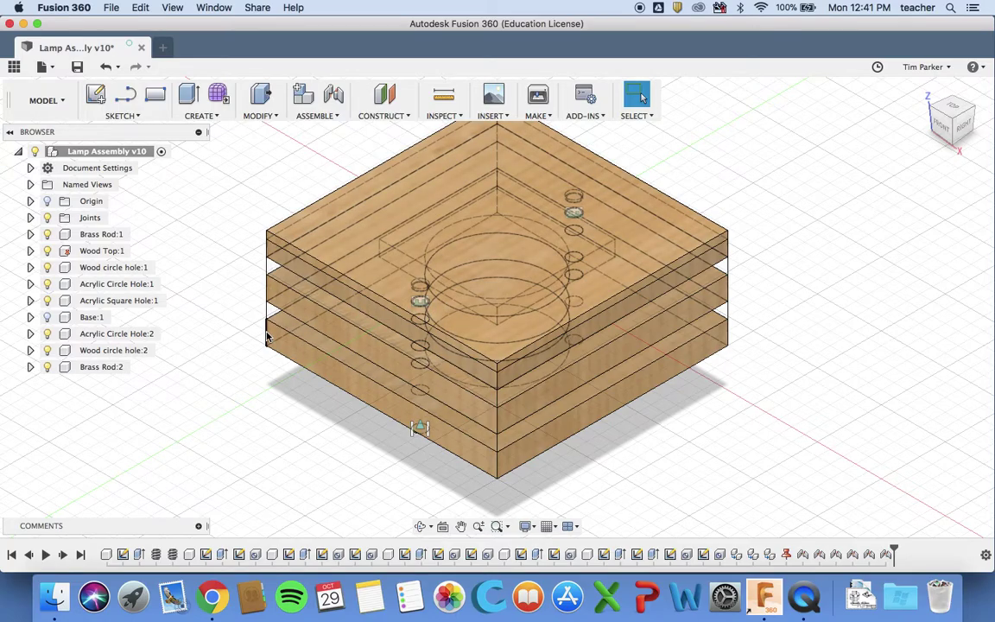
right_click(118, 302)
left_click(159, 57)
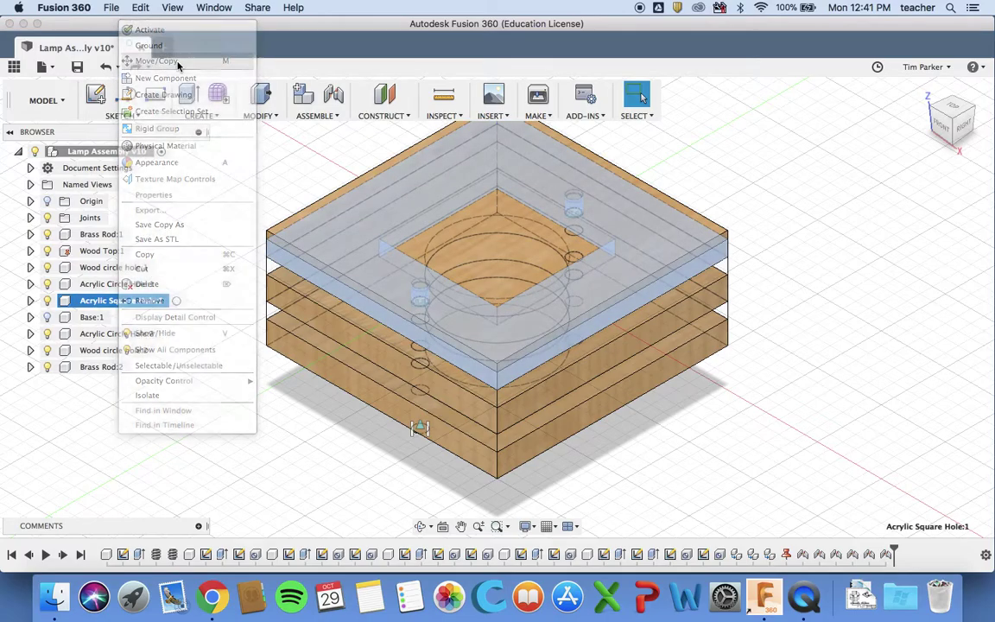
left_click_drag(525, 229, 177, 443)
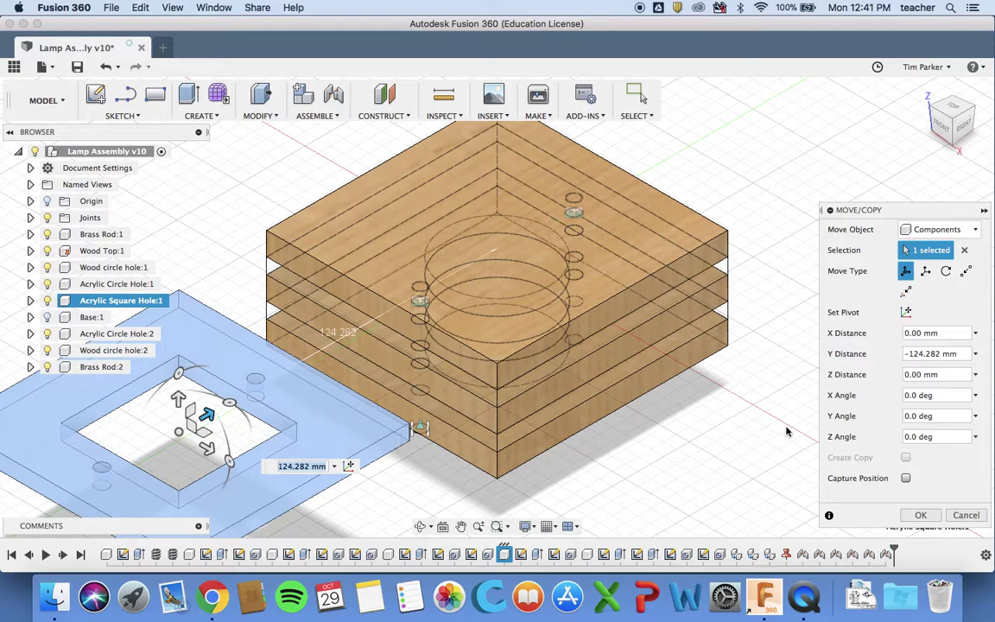
left_click(920, 515)
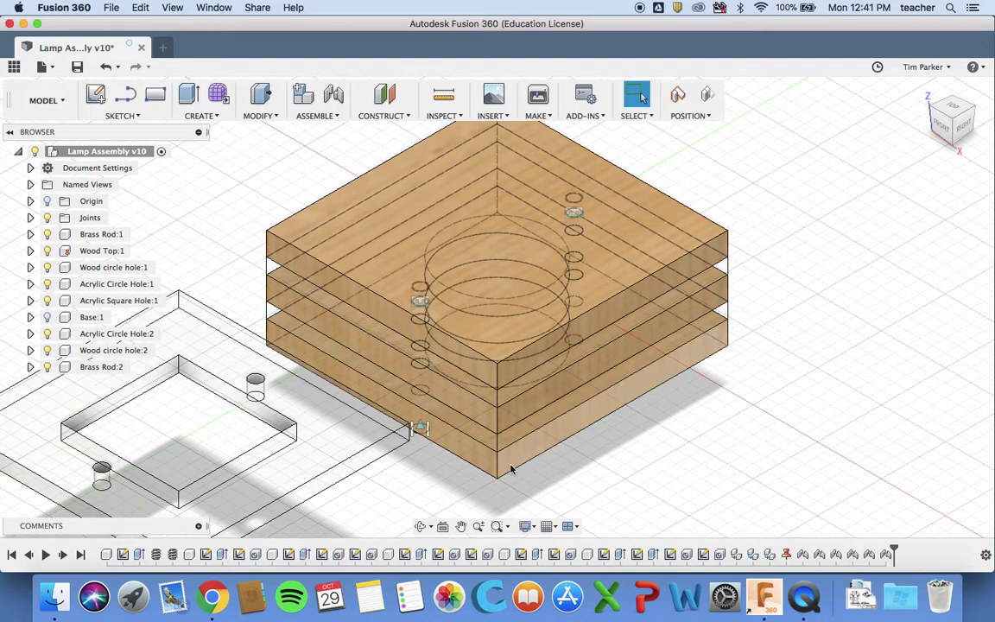
Capture the moved position and start a Slider joint from Acrylic Square Hole:1's front rod hole's upper rim to the lower end of Brass Rod:1
scroll(508, 467, "down", 3)
scroll(512, 469, "down", 3)
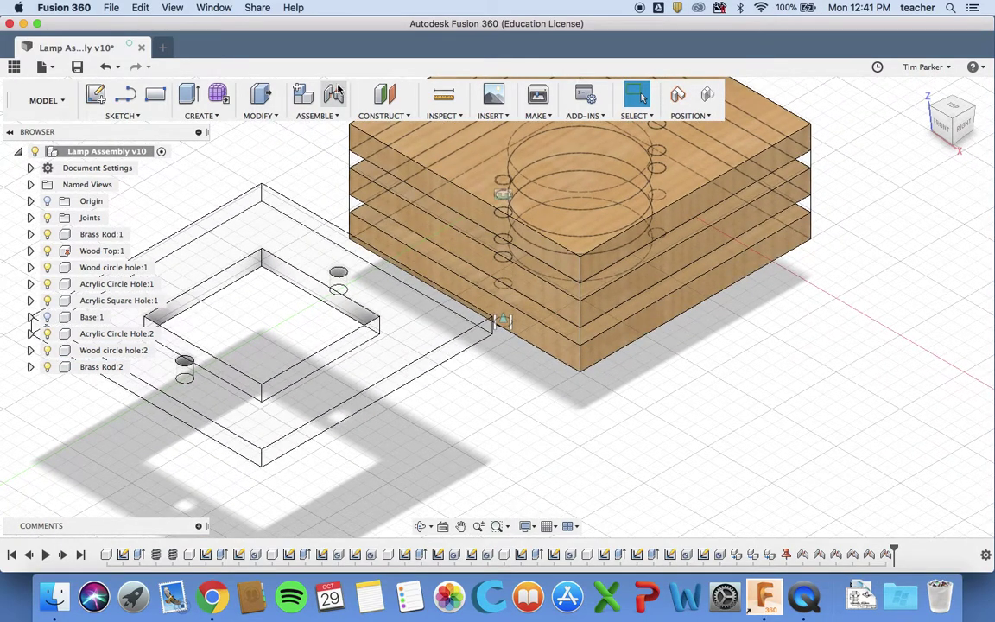
left_click(335, 95)
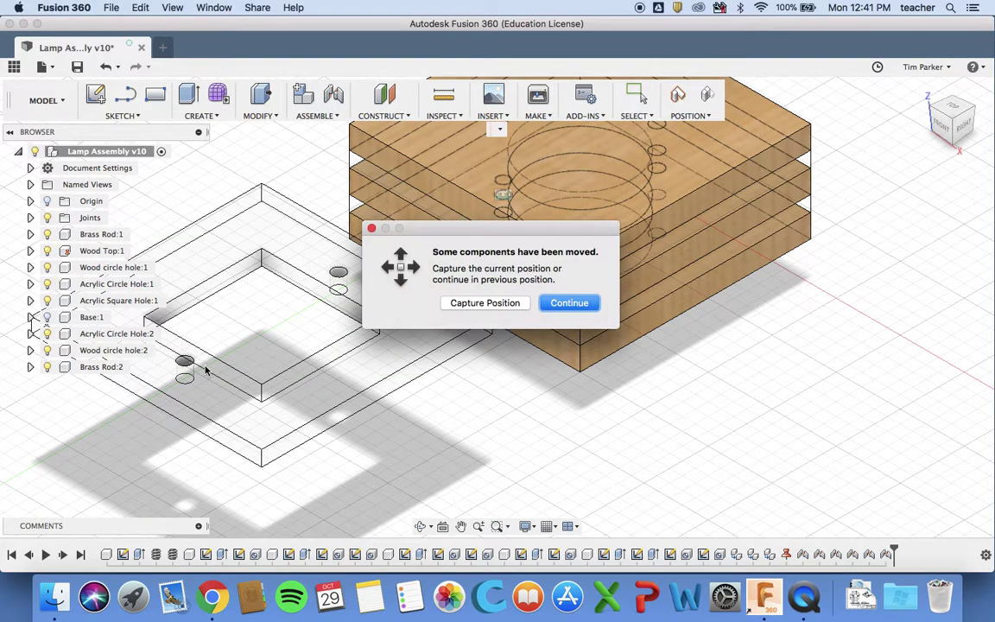
left_click(477, 303)
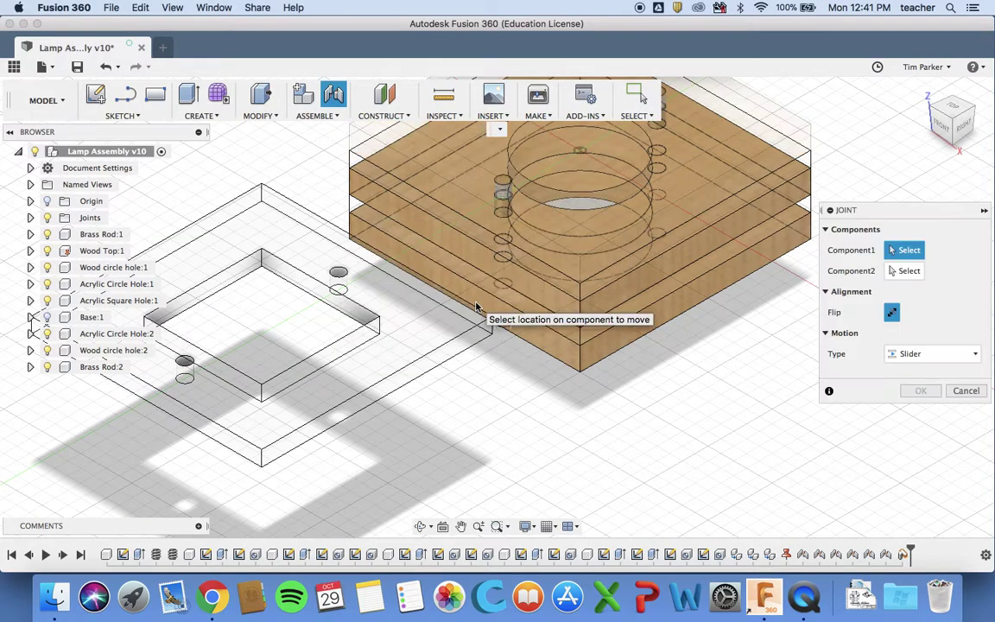
left_click(186, 363)
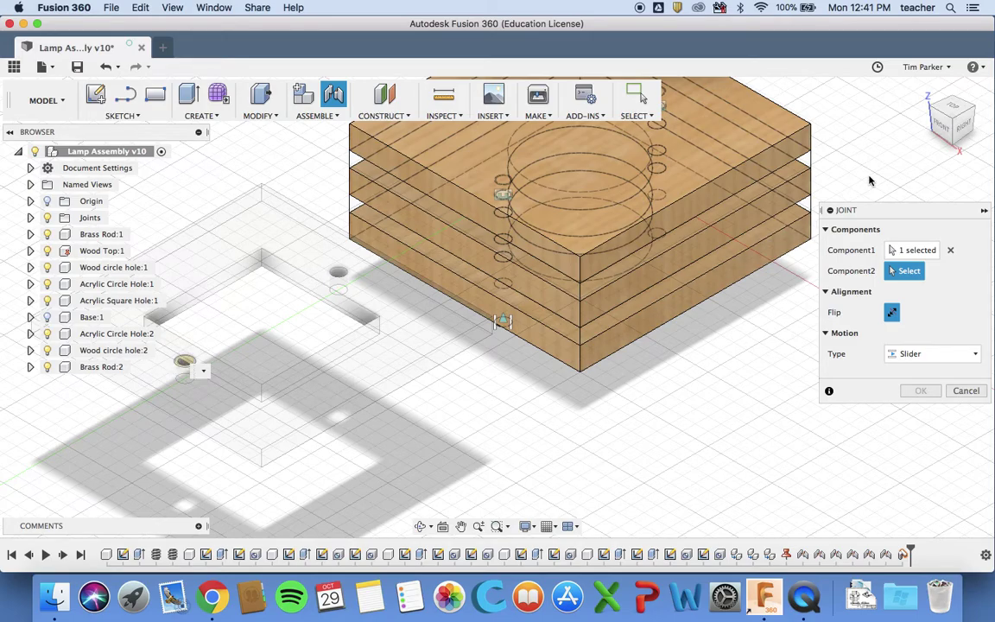
left_click(960, 140)
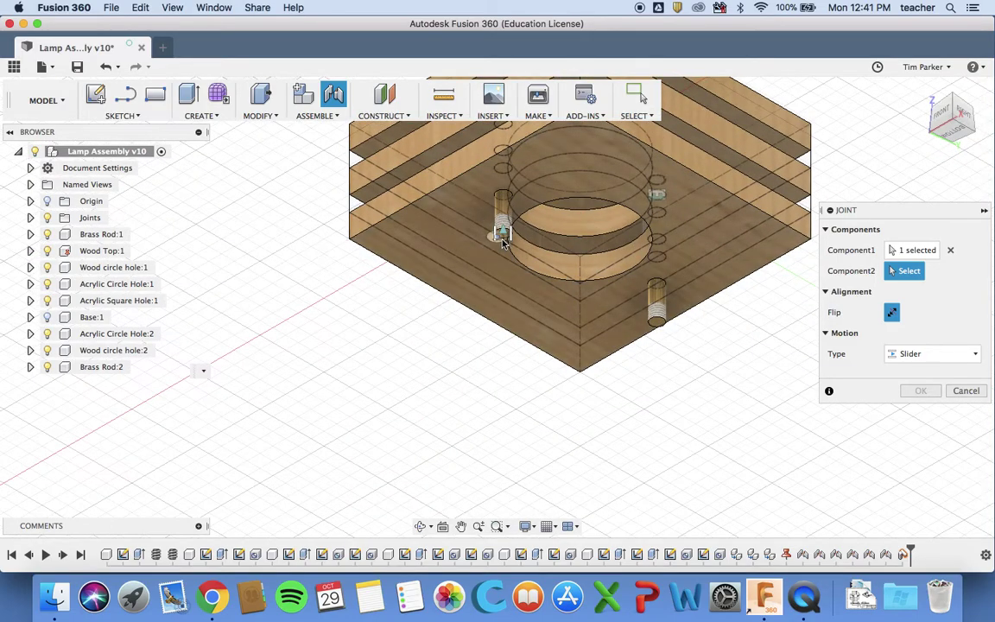
left_click(506, 231)
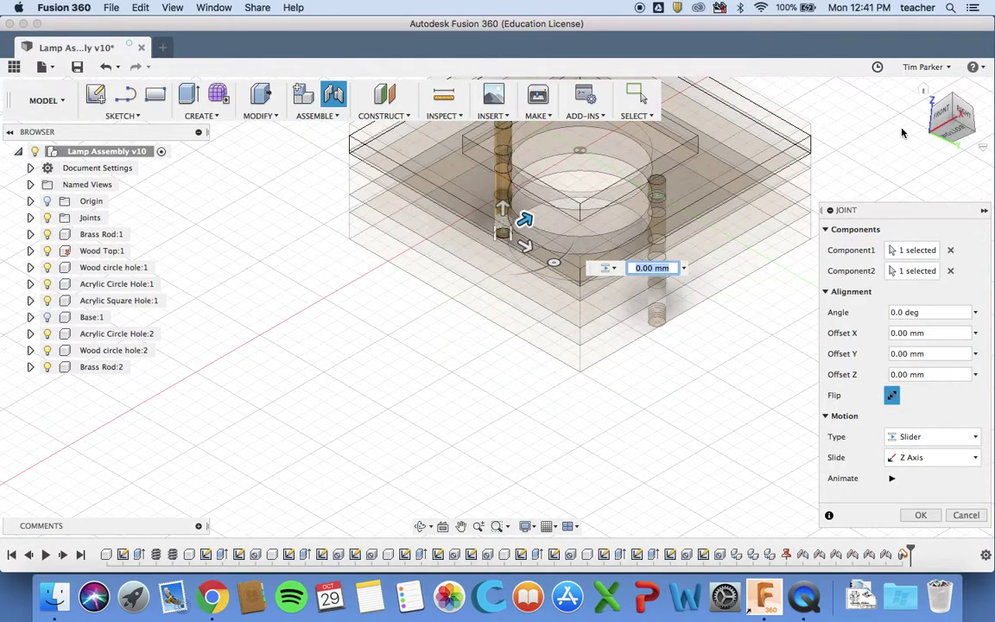
Set the Z offset of Acrylic Square Hole:1's slider joint to 13 mm and finish the joint
left_click(943, 119)
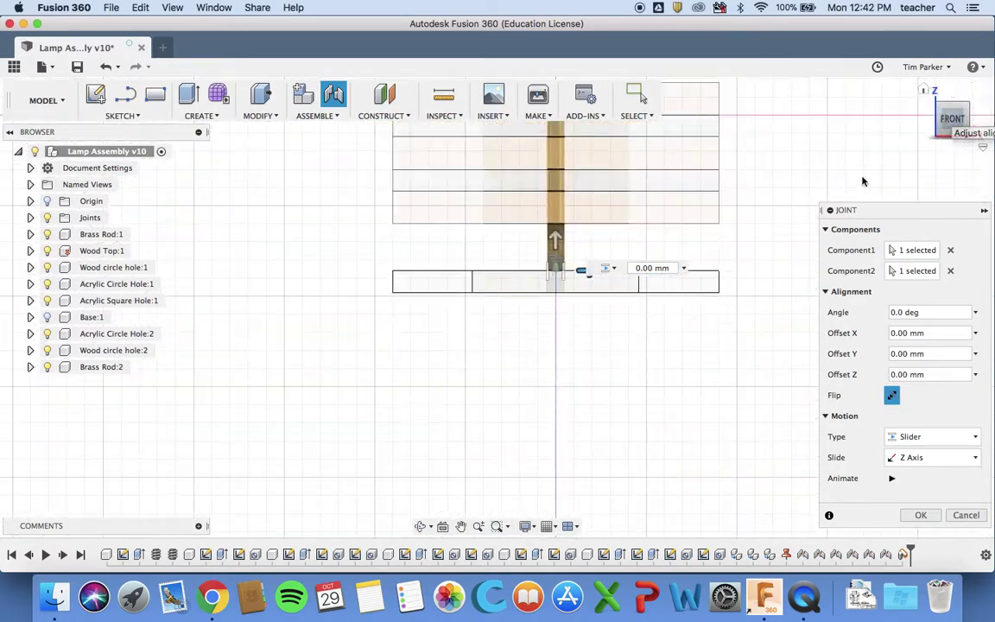
left_click_drag(555, 239, 555, 194)
type("13")
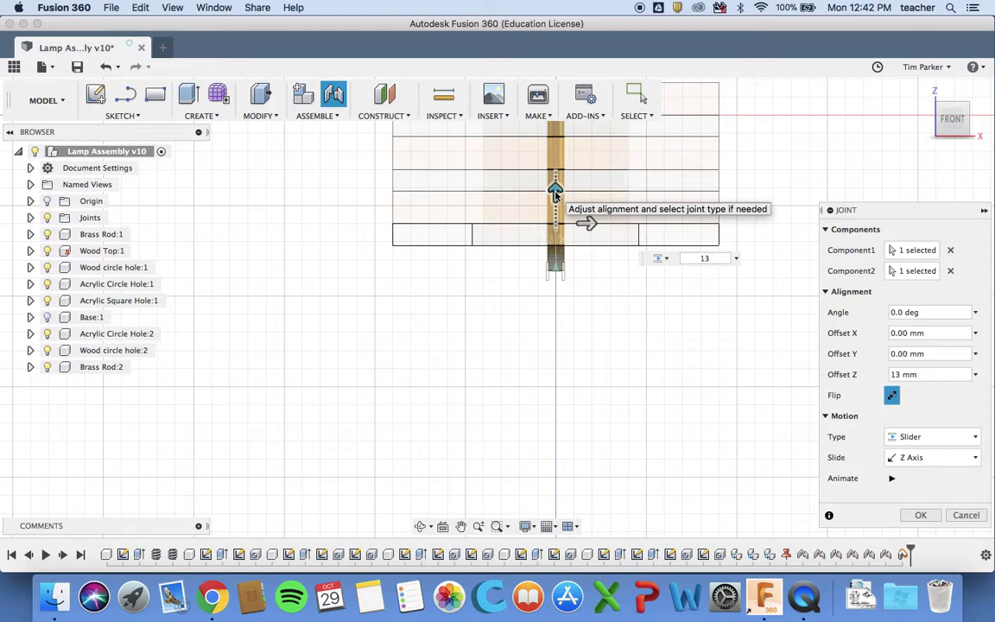
key("Return")
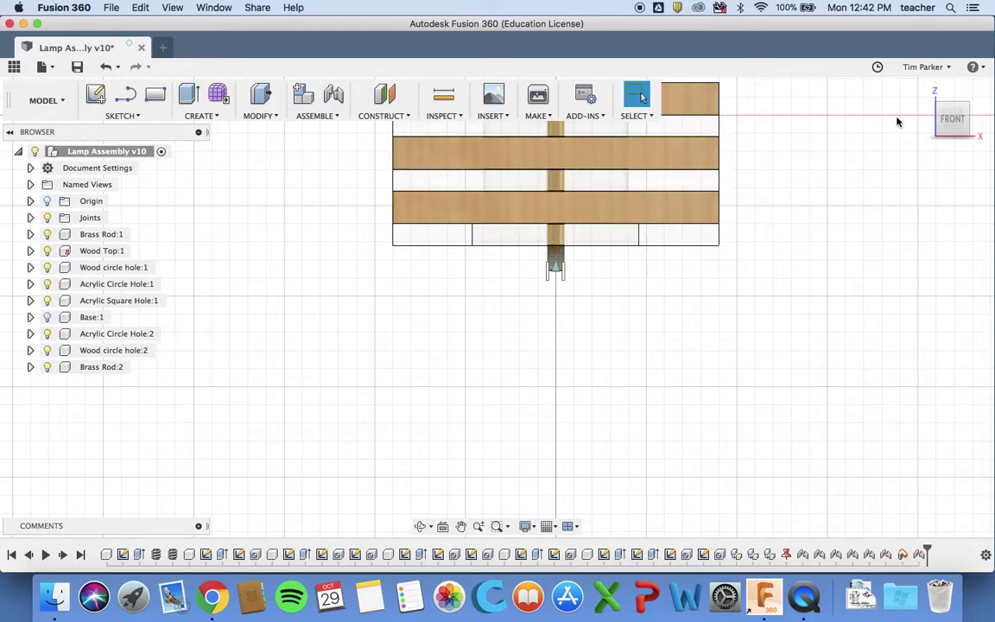
Show Base:1 and move it about 130 mm out of the stack in the negative Y direction
left_click(923, 92)
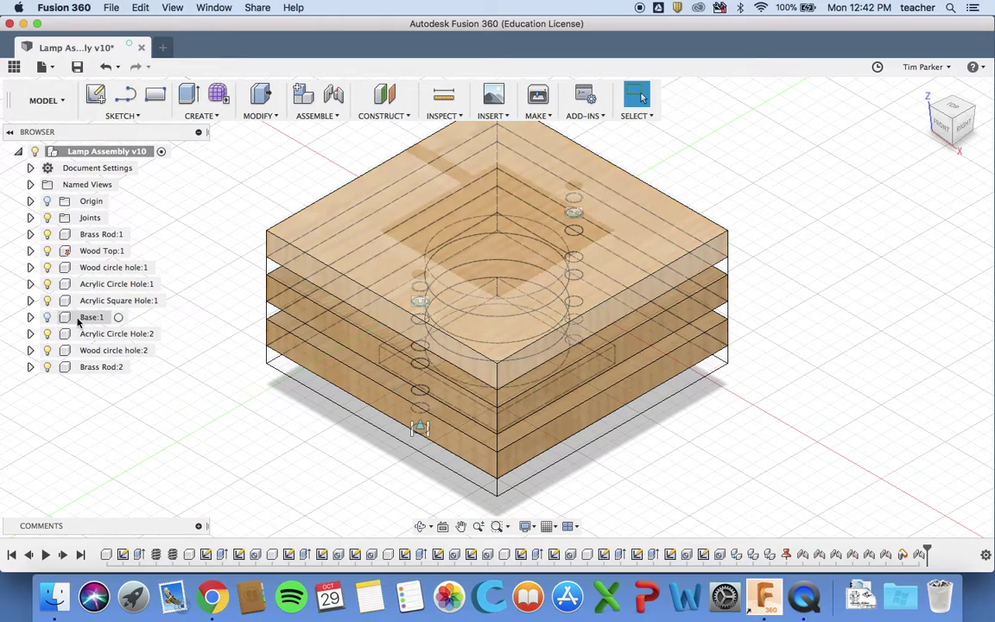
left_click(47, 317)
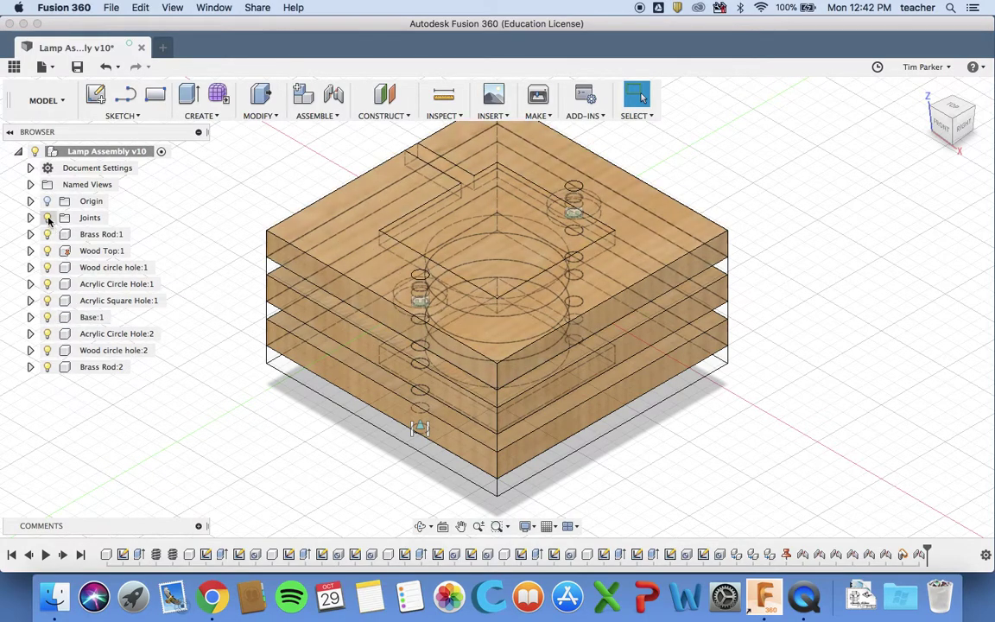
right_click(89, 323)
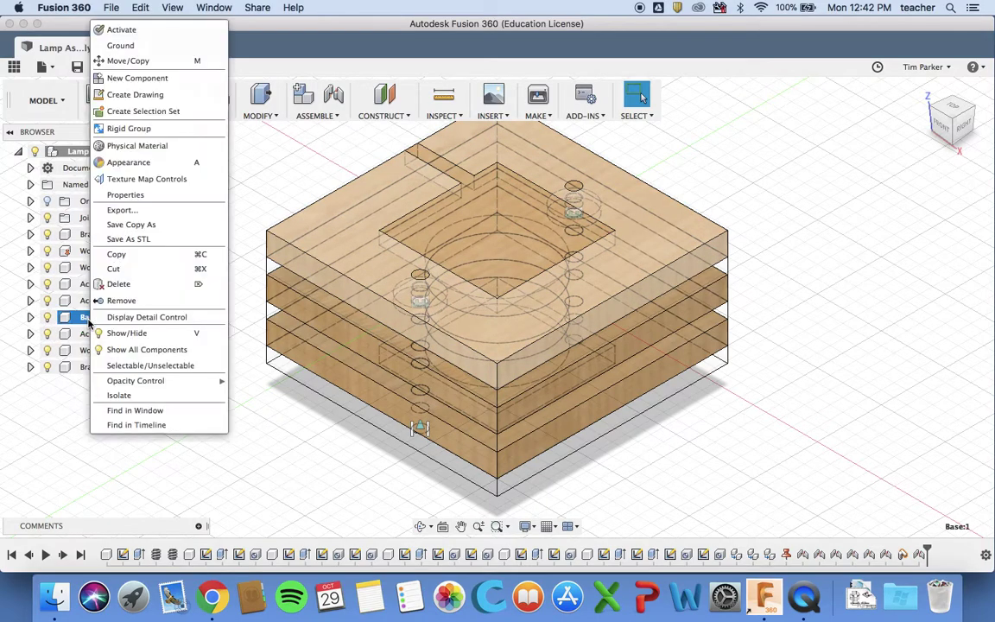
left_click(156, 60)
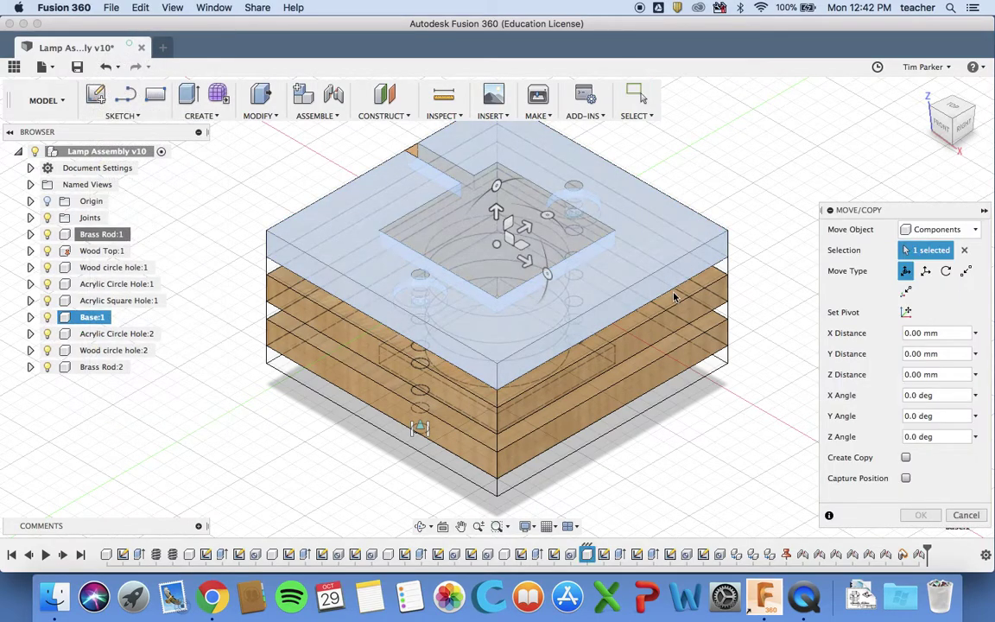
left_click_drag(524, 234, 204, 441)
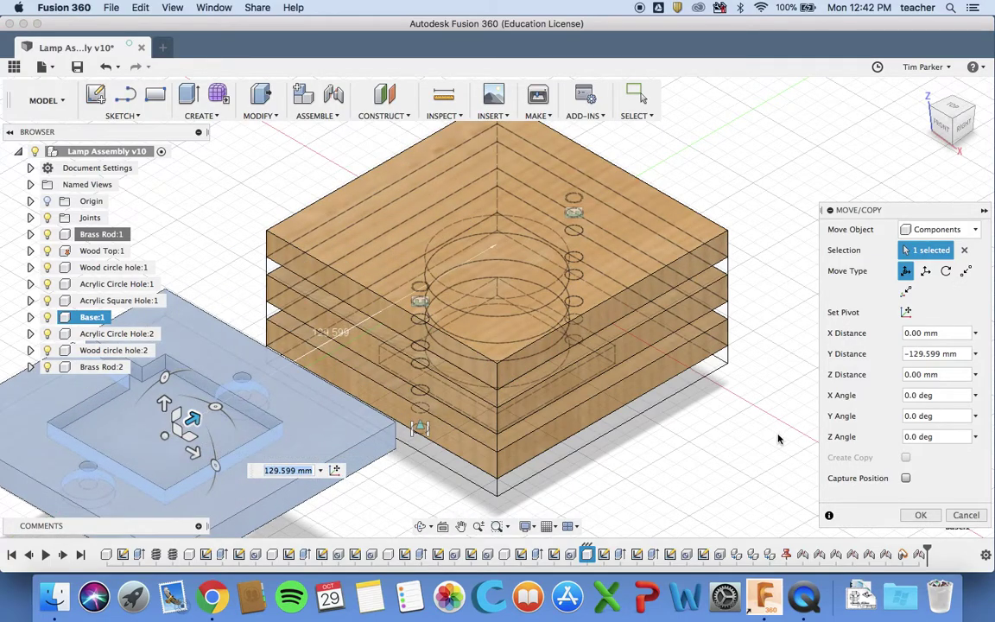
left_click(921, 514)
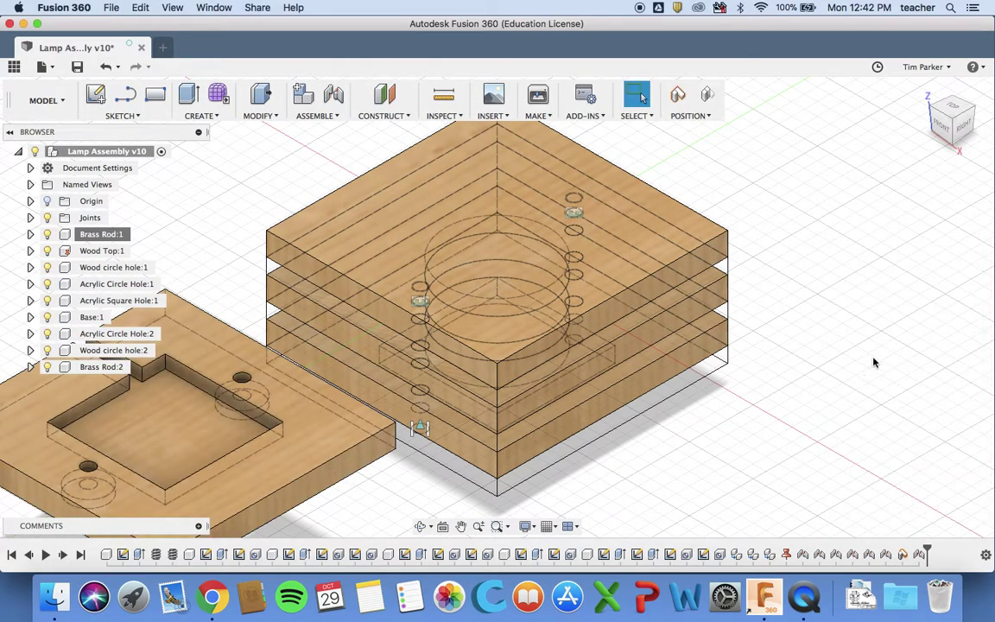
Capture the moved position and start a Slider joint from Base:1's front rod hole's upper rim to the lower end of Brass Rod:1
scroll(826, 350, "left", 3)
scroll(827, 349, "down", 2)
scroll(827, 350, "left", 3)
scroll(827, 349, "down", 2)
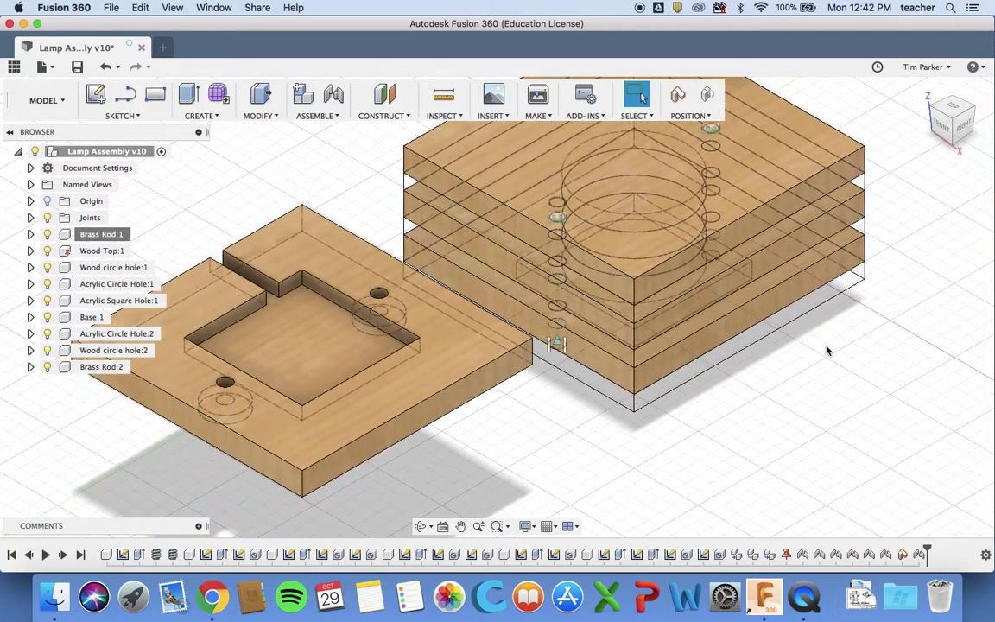
left_click(336, 101)
left_click(446, 301)
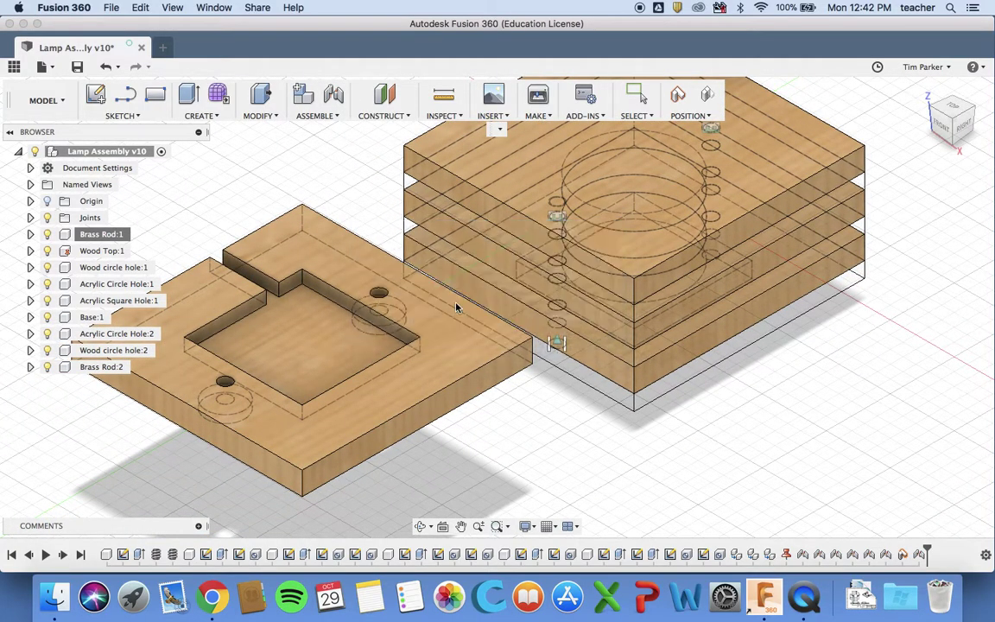
left_click(221, 384)
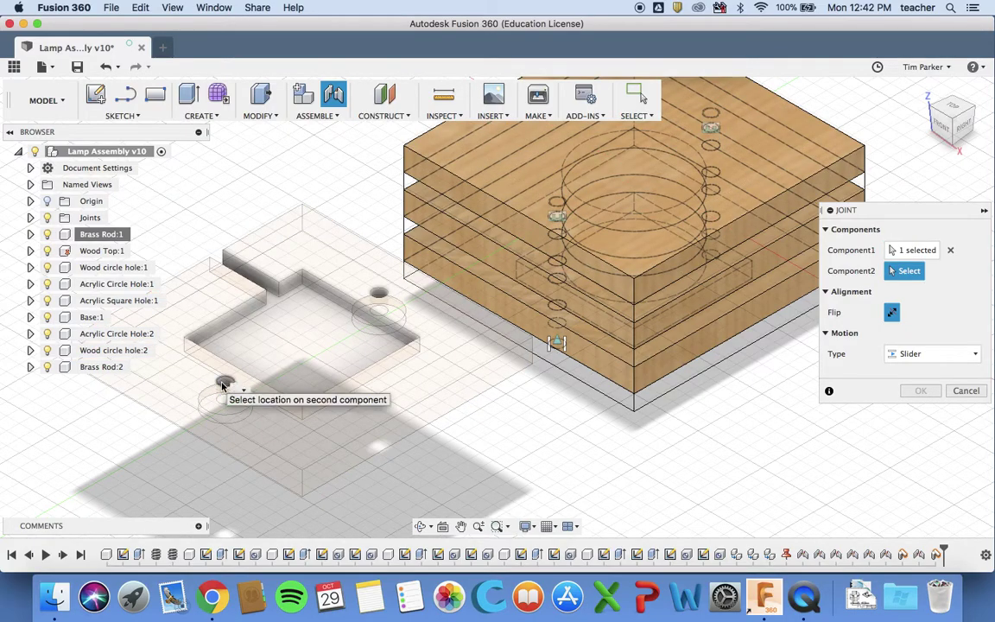
left_click(957, 147)
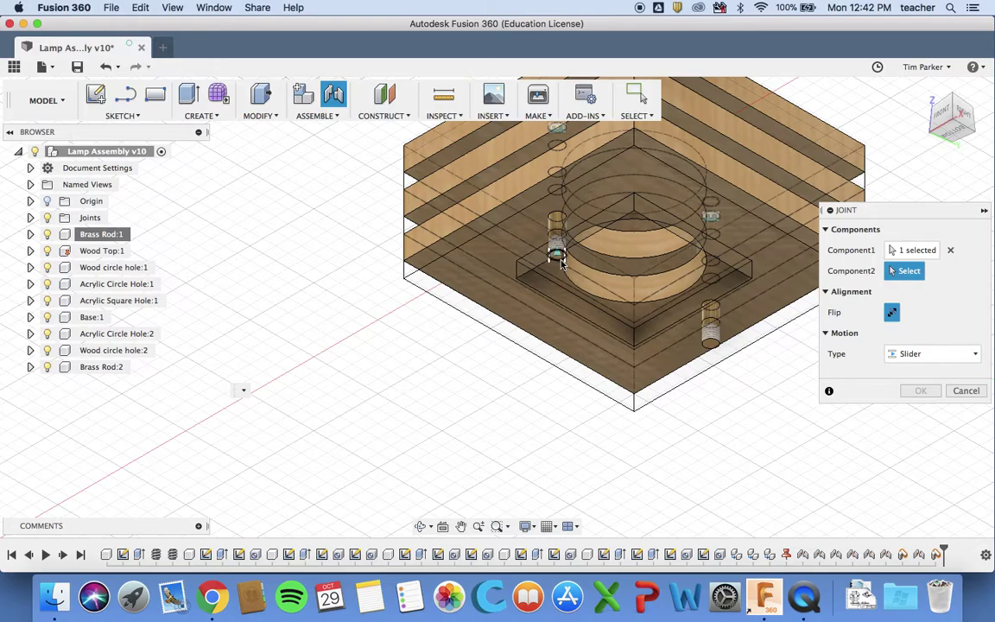
left_click(557, 259)
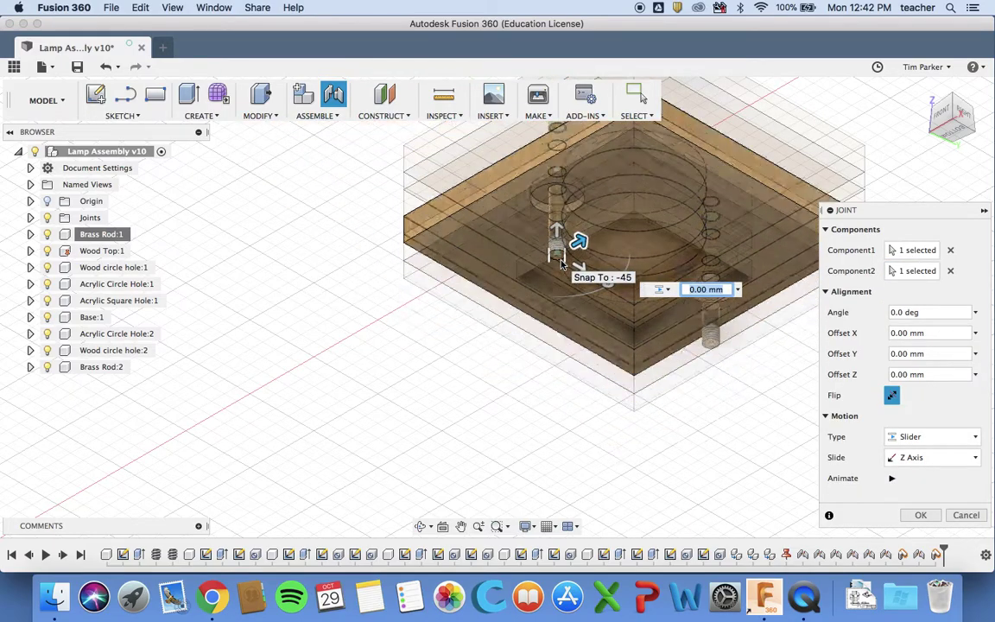
Set the Z offset of Base:1's slider joint to 7 mm and finish the joint
left_click(941, 121)
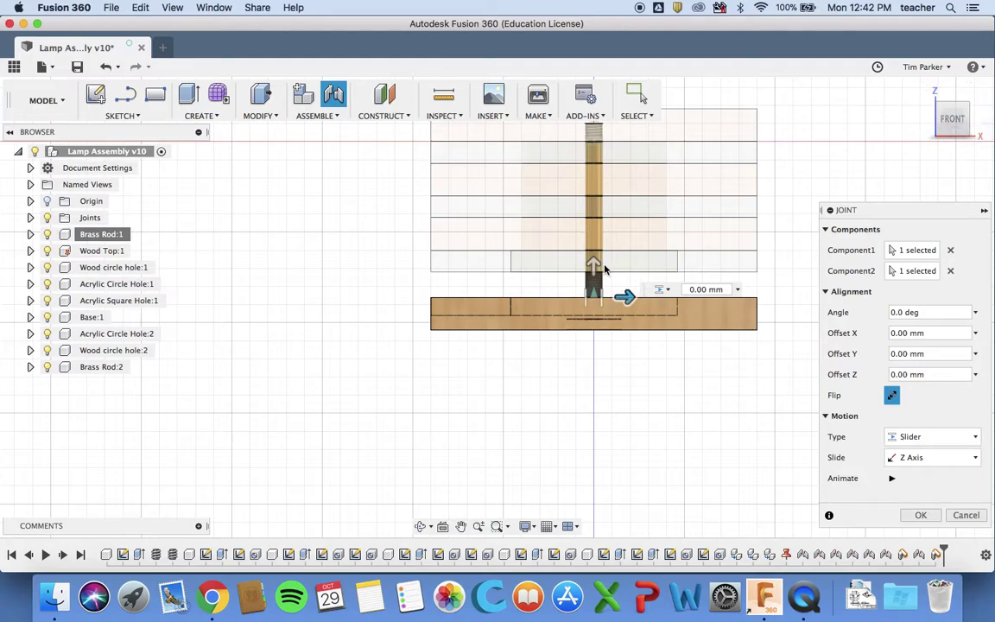
left_click_drag(594, 267, 594, 242)
type("7")
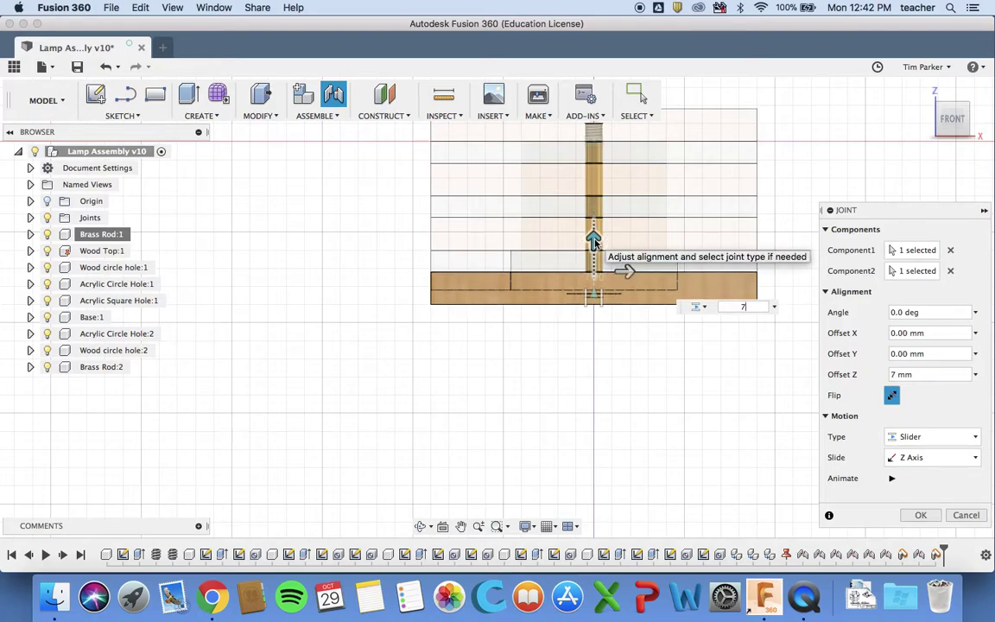
key("Return")
Switch the visual style to Wireframe with Hidden Edges and examine the rod end inside the base's counterbore from the front
scroll(615, 345, "up", 5)
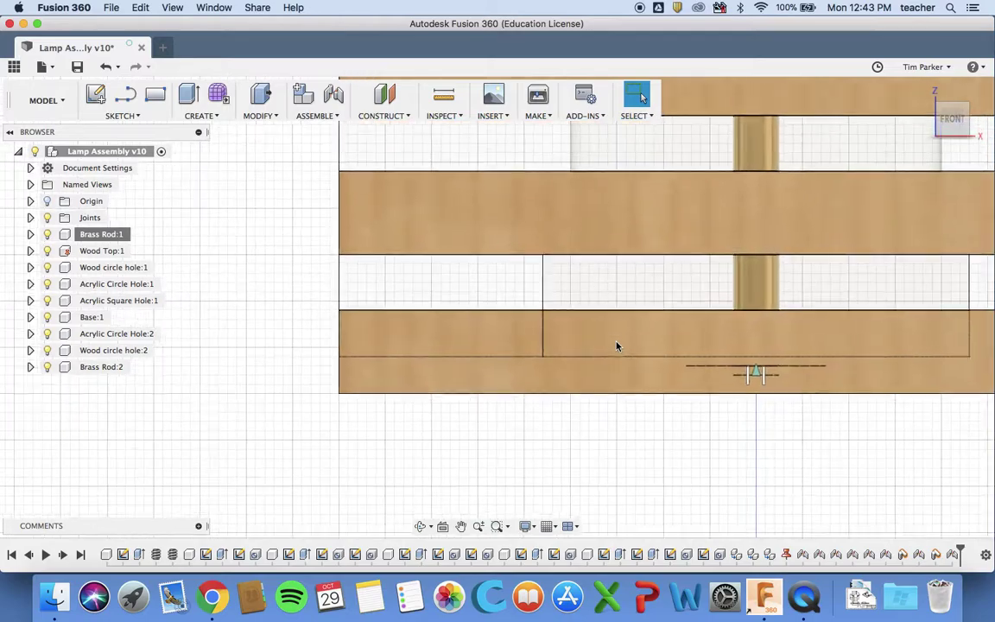
scroll(617, 345, "right", 5)
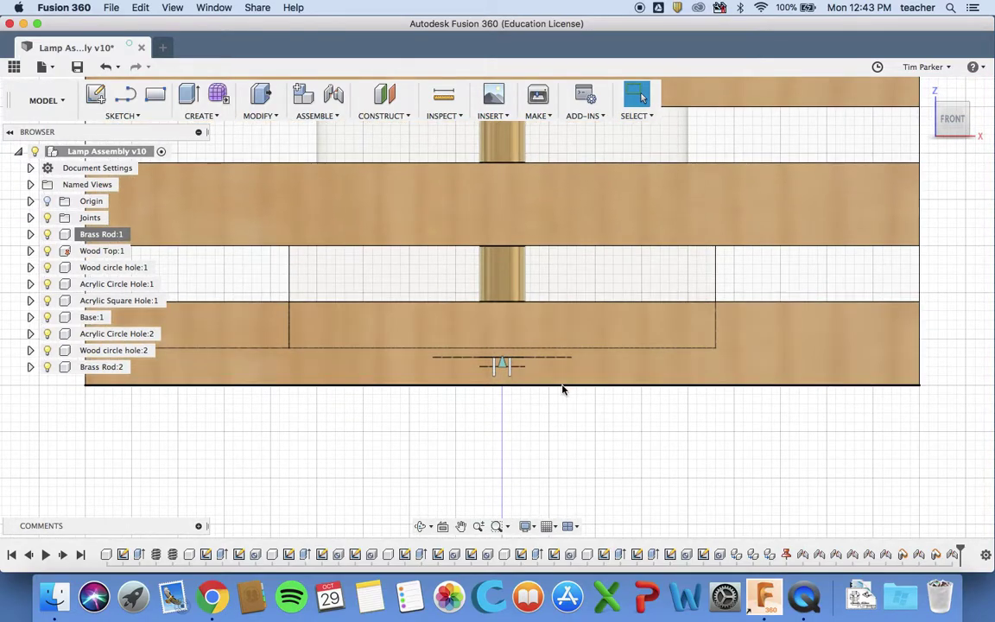
scroll(562, 390, "up", 5)
scroll(562, 389, "down", 3)
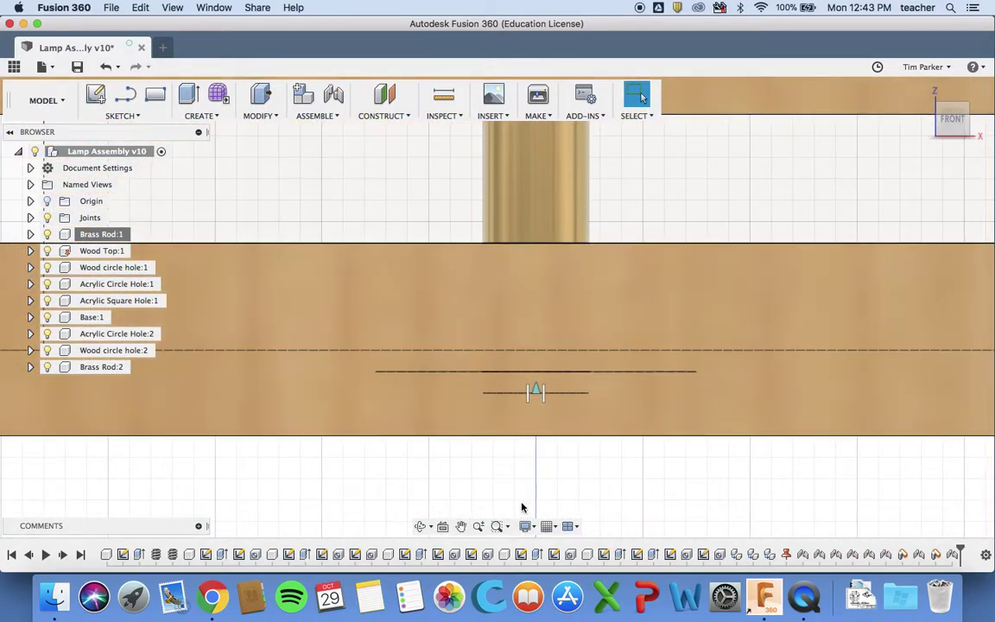
left_click(526, 526)
mouse_move(565, 408)
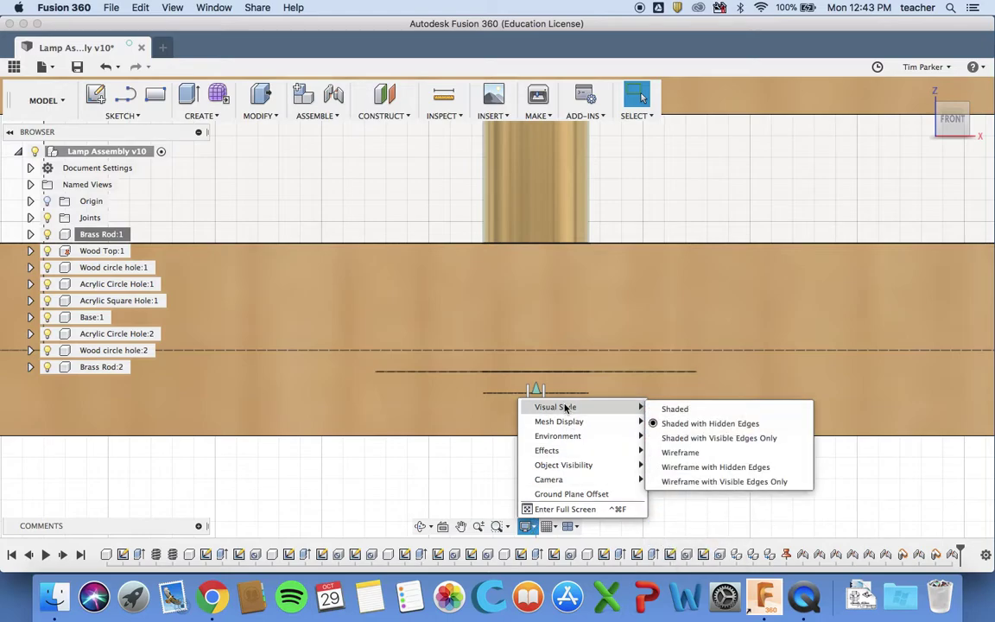
left_click(701, 467)
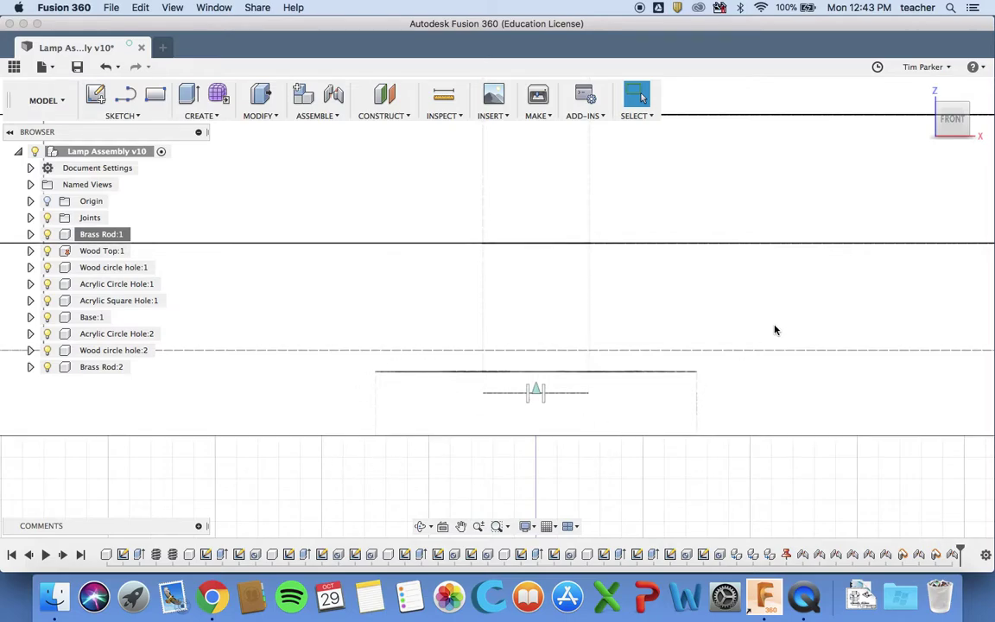
Return to the home view and set the visual style back to Shaded with Hidden Edges
left_click(930, 91)
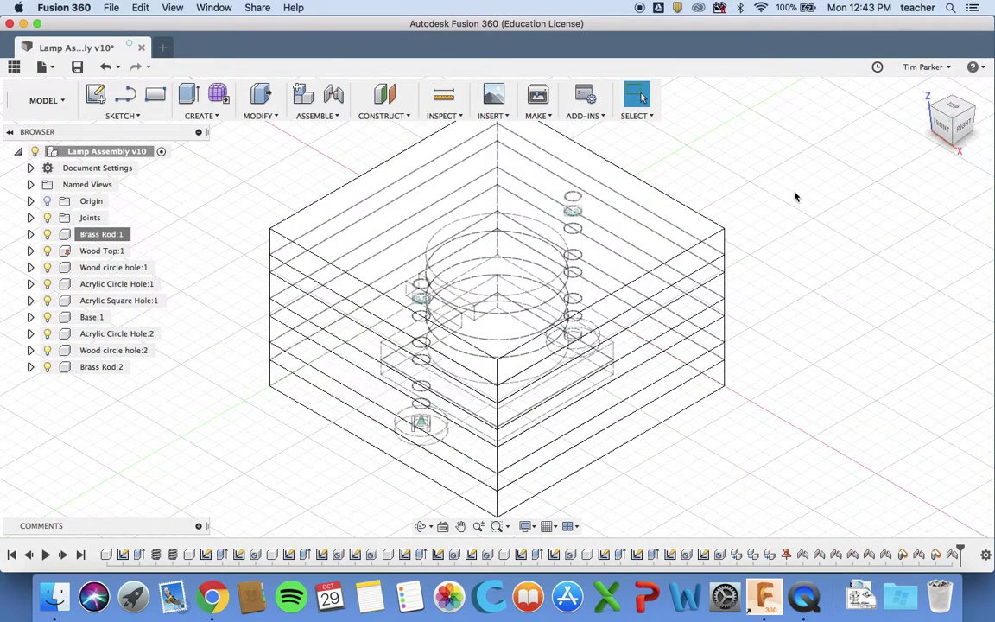
left_click(527, 526)
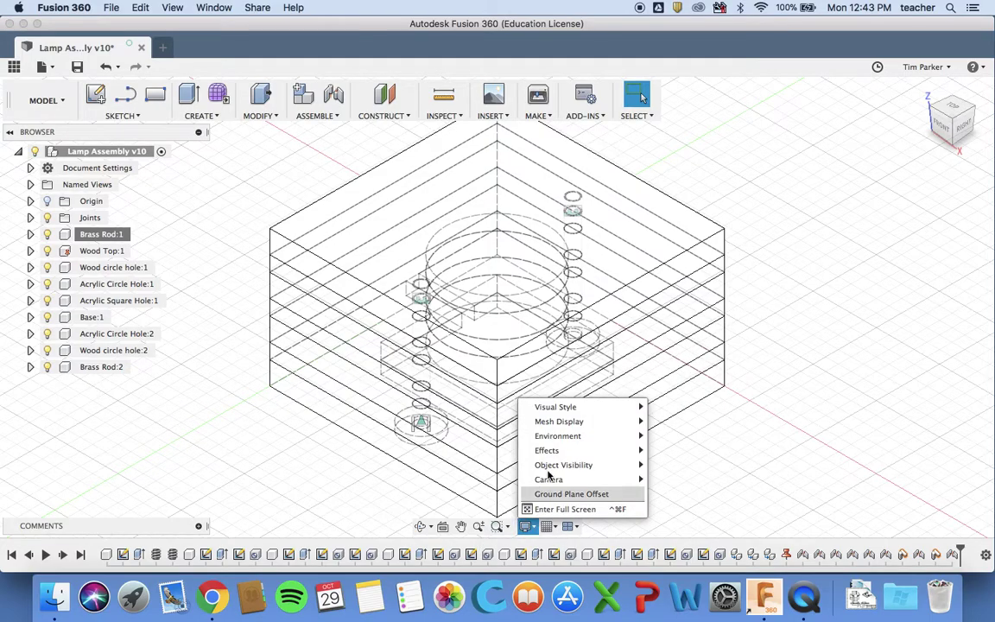
mouse_move(562, 407)
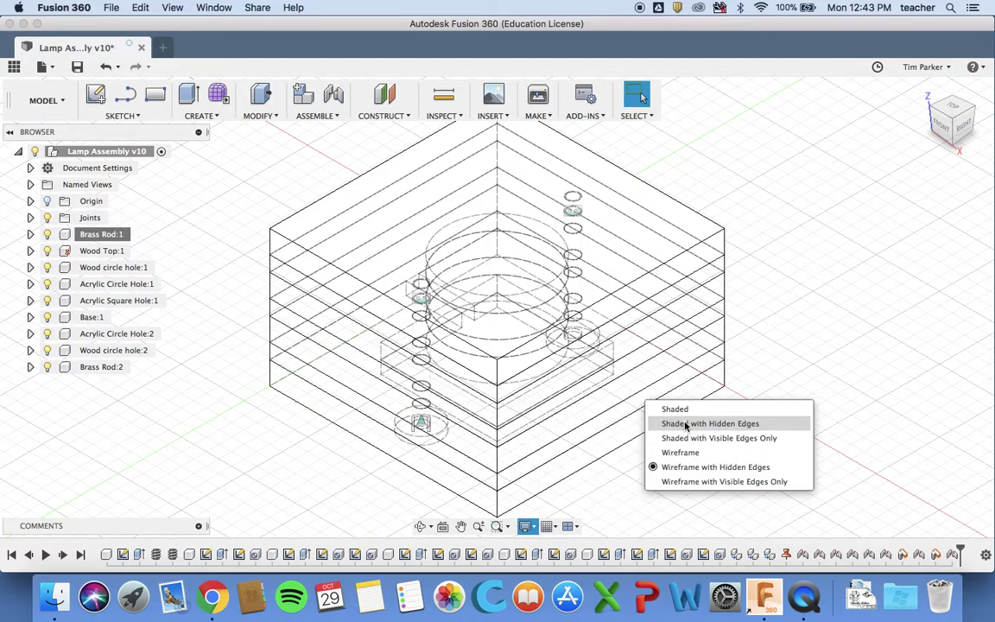
left_click(686, 423)
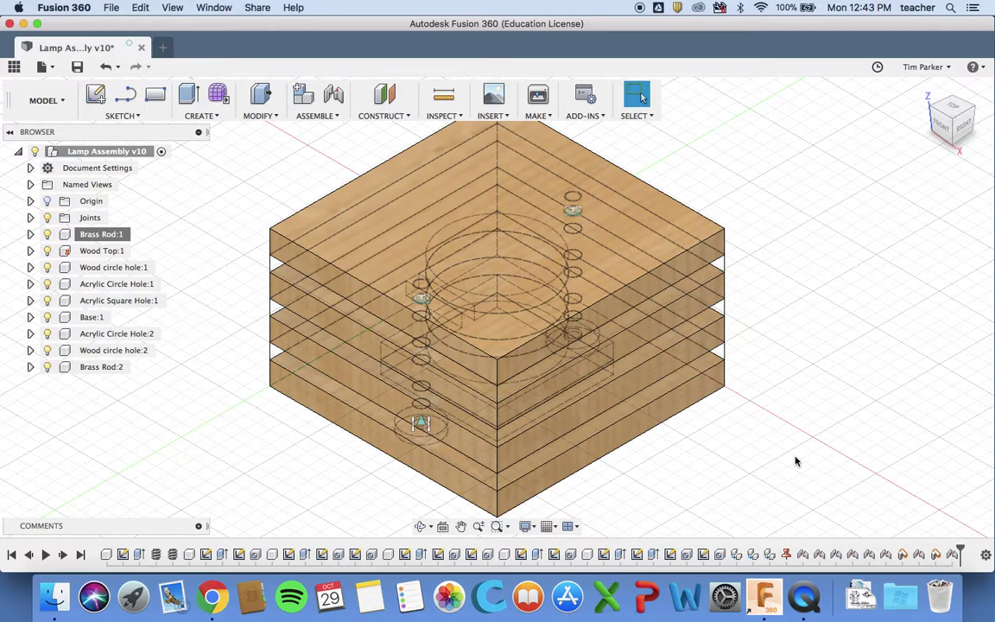